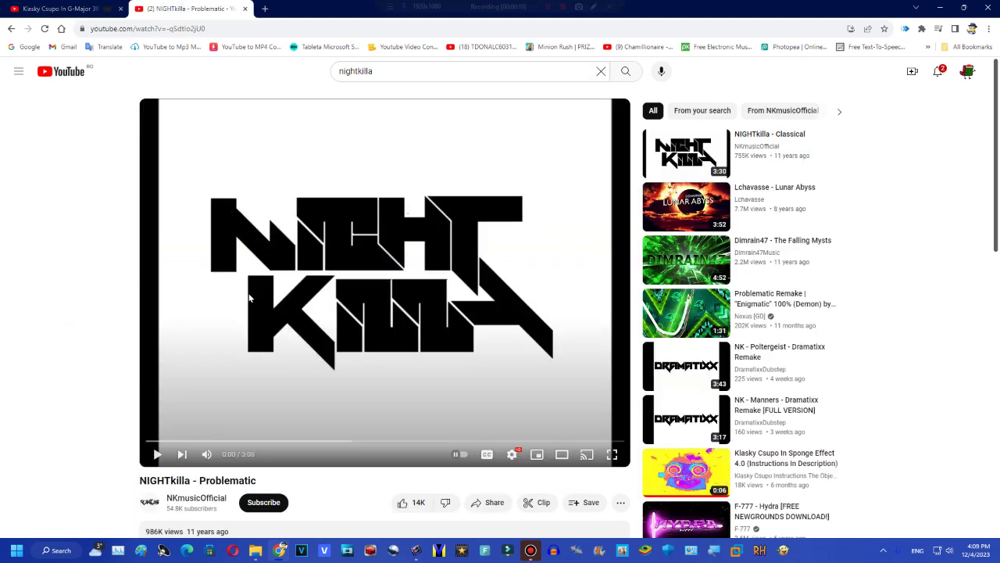
- Play the NIGHTkilla - Problematic video in a reduced browser window beside the video editor, and reposition the editor's playhead
{"action": "left_click", "coordinate": [324, 248]}
{"action": "left_click", "coordinate": [965, 8]}
{"action": "left_click", "coordinate": [97, 388]}
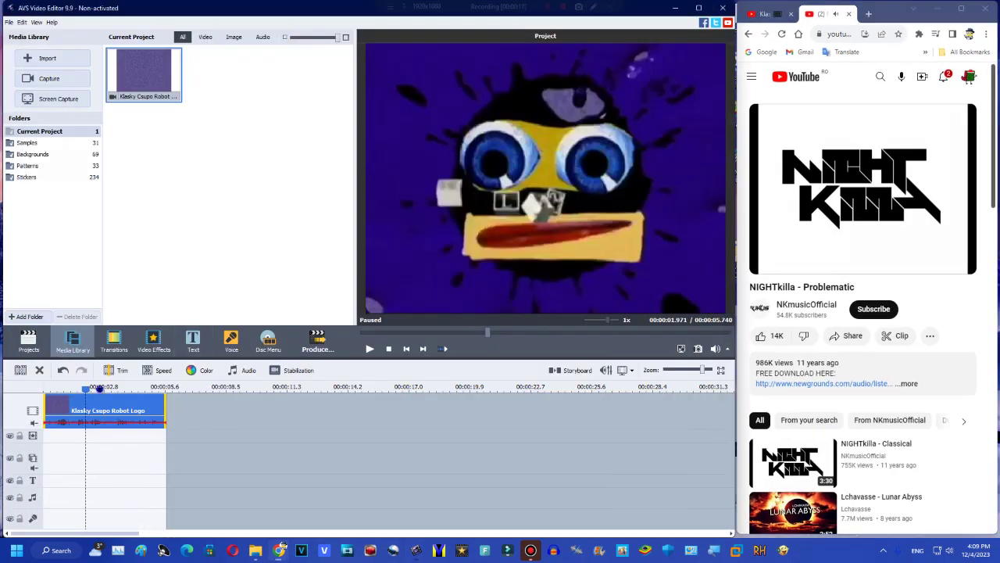
- Write the on-screen note "First things first, we need to make TV Simulator with 25fps" over the timeline
{"action": "left_click", "coordinate": [592, 7]}
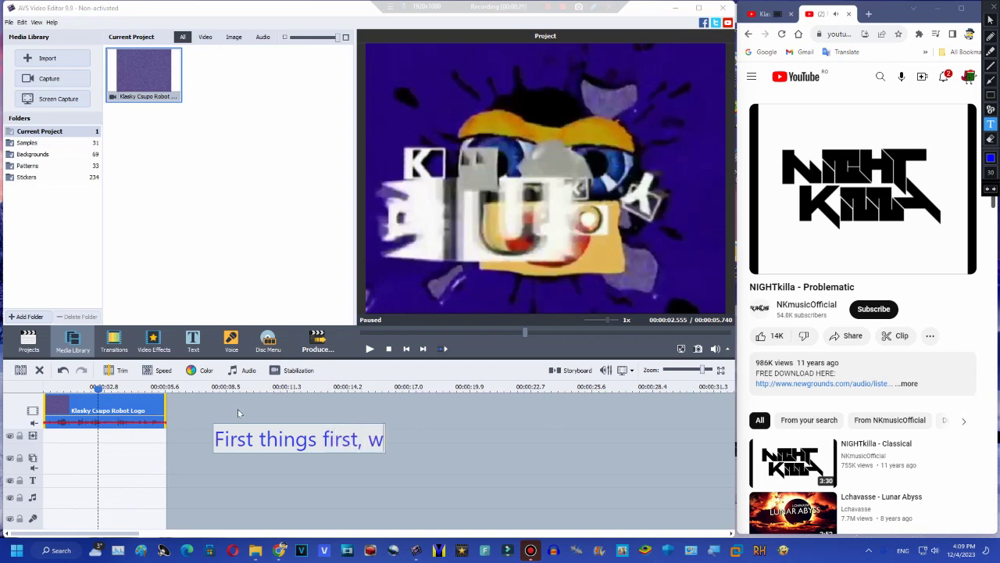
{"action": "type", "text": "to make"}
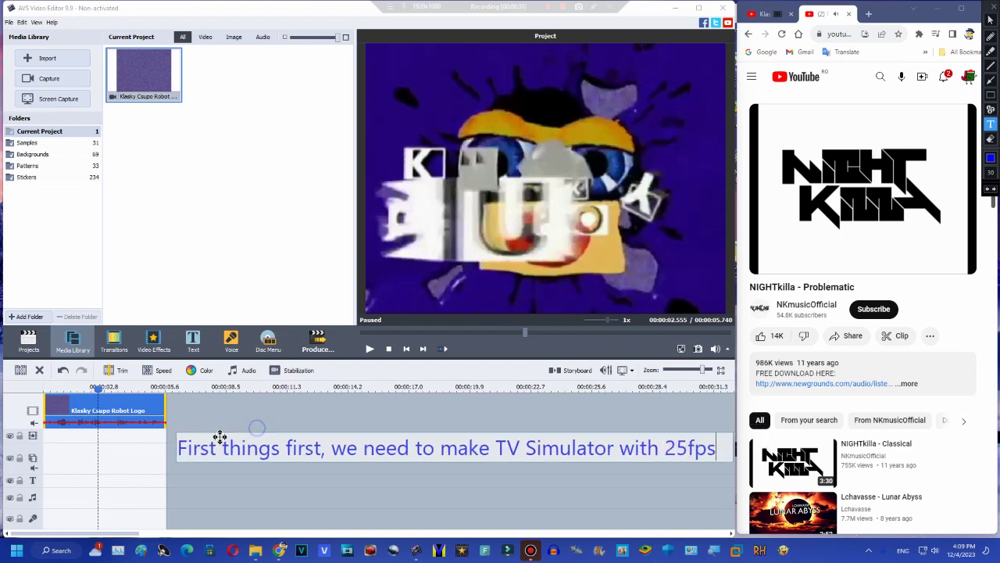
- Find the Zoom effect among the video effects, hide the browser and maximize the editor window
{"action": "left_click", "coordinate": [154, 341]}
{"action": "left_click_drag", "start_coordinate": [347, 222], "coordinate": [347, 188]}
{"action": "left_click", "coordinate": [308, 168]}
{"action": "left_click", "coordinate": [940, 10]}
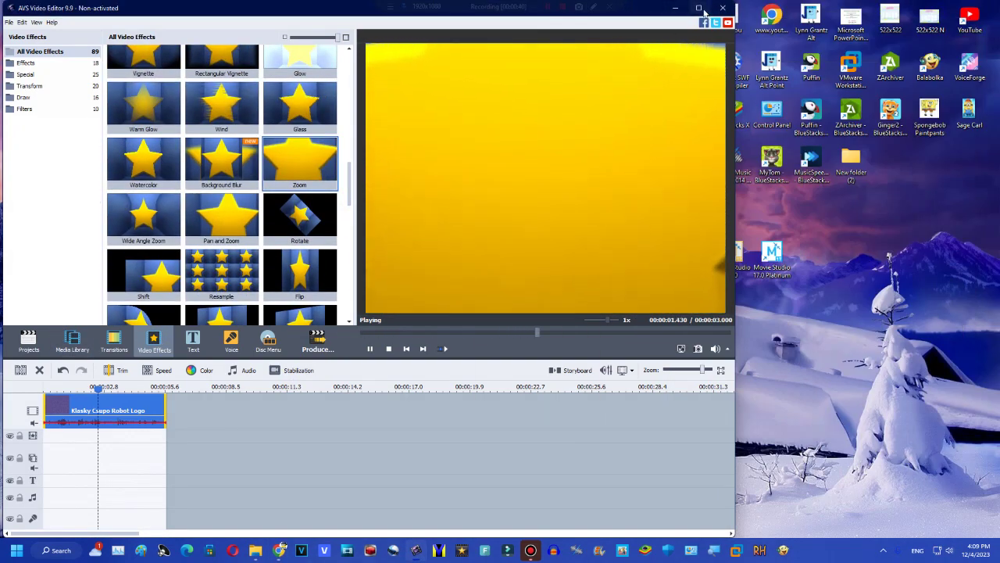
{"action": "double_click", "coordinate": [649, 9]}
- Place the Zoom effect on the effect line, trim it to the clip's length and set its zoom to -50
{"action": "left_click_drag", "start_coordinate": [296, 156], "coordinate": [49, 437]}
{"action": "left_click_drag", "start_coordinate": [318, 429], "coordinate": [209, 437]}
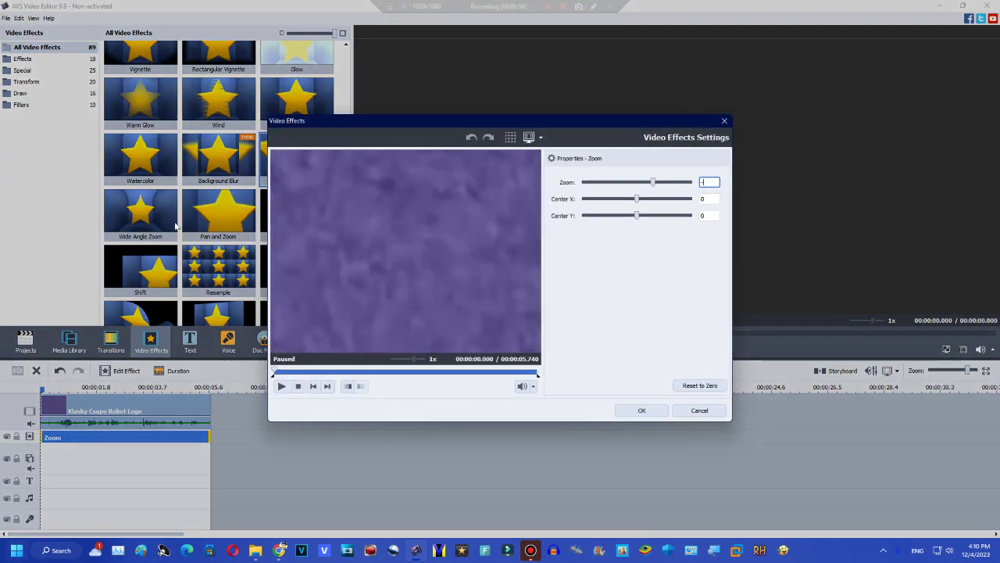
{"action": "type", "text": "50"}
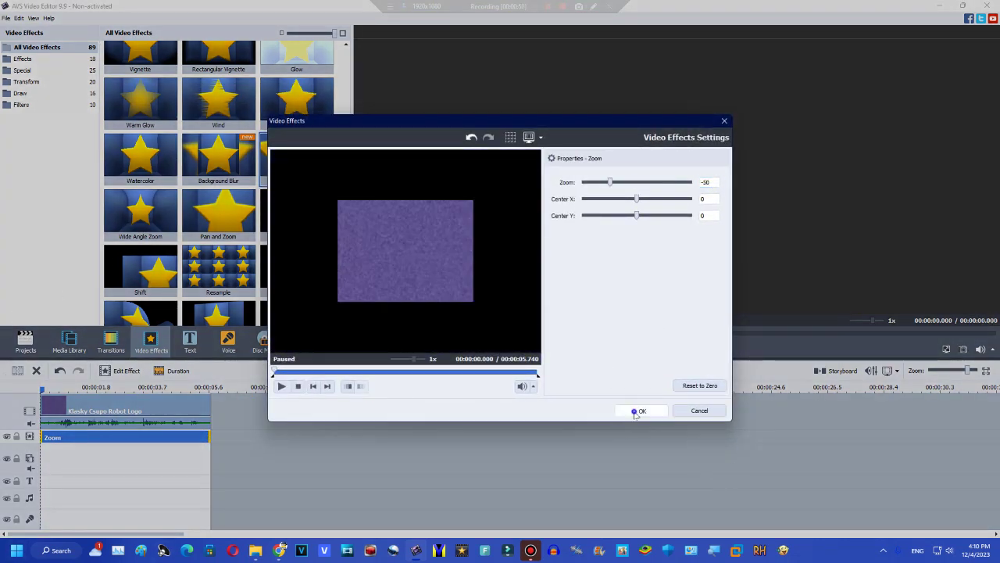
{"action": "left_click", "coordinate": [636, 411]}
- Add three empty effect lines below the Zoom effect in the timeline
{"action": "right_click", "coordinate": [225, 434]}
{"action": "left_click", "coordinate": [241, 479]}
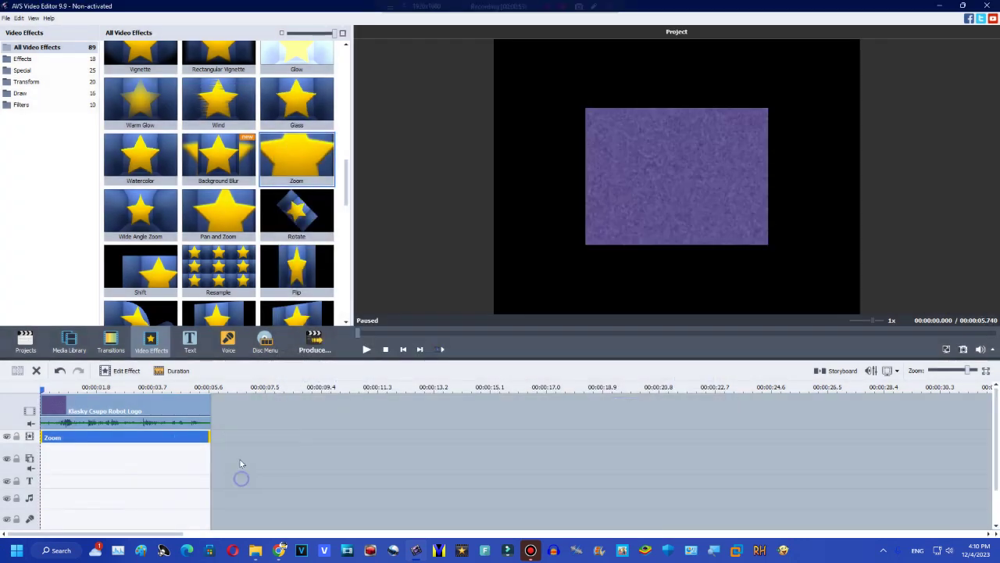
{"action": "right_click", "coordinate": [239, 458]}
{"action": "right_click", "coordinate": [239, 450]}
{"action": "left_click", "coordinate": [261, 508]}
{"action": "right_click", "coordinate": [211, 456]}
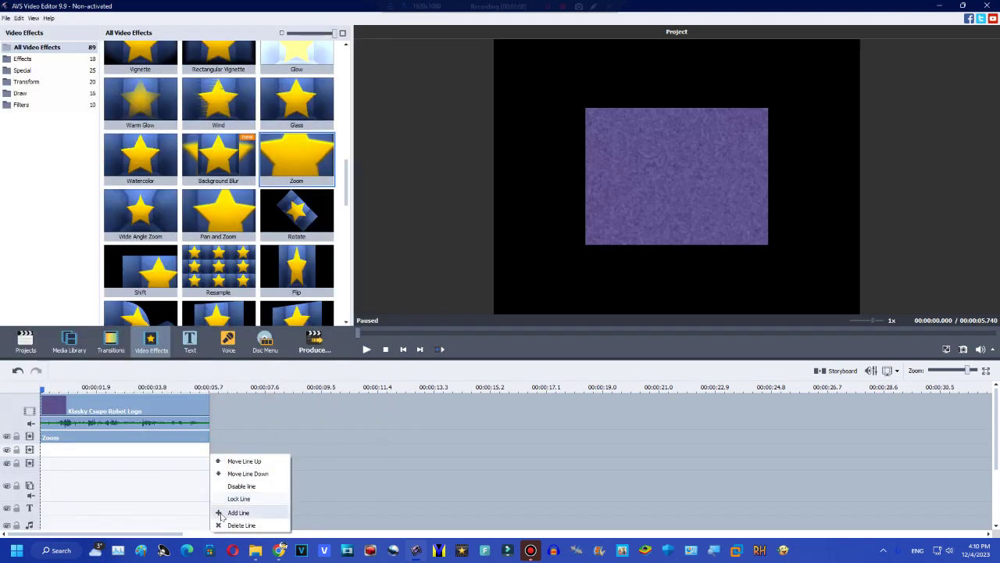
{"action": "left_click", "coordinate": [221, 512]}
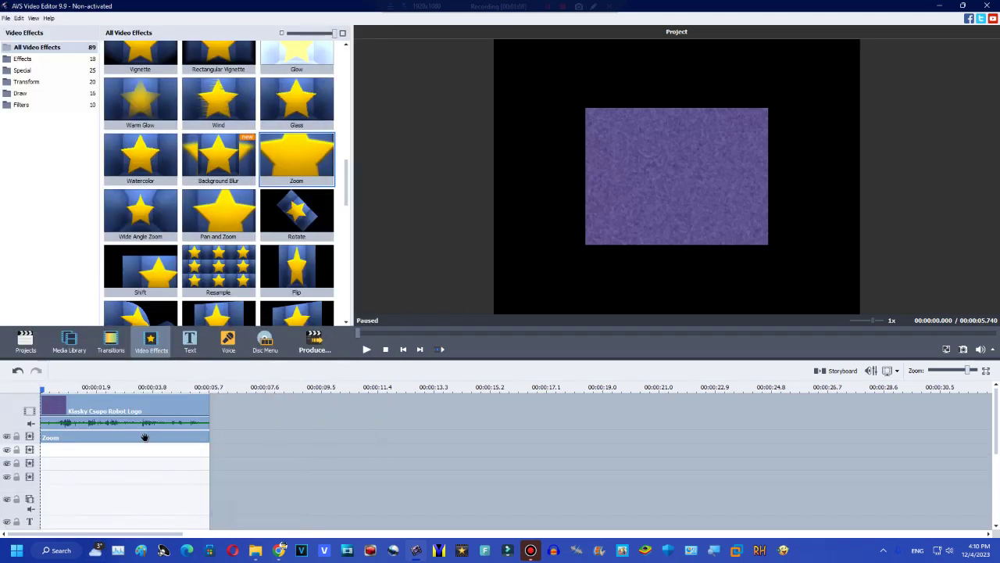
- Duplicate the Zoom effect onto the fourth effect line over the whole clip and set the copy's zoom to 10
{"action": "left_click", "coordinate": [147, 439]}
{"action": "right_click", "coordinate": [147, 441]}
{"action": "left_click", "coordinate": [179, 497]}
{"action": "left_click_drag", "start_coordinate": [247, 442], "coordinate": [62, 478]}
{"action": "double_click", "coordinate": [157, 476]}
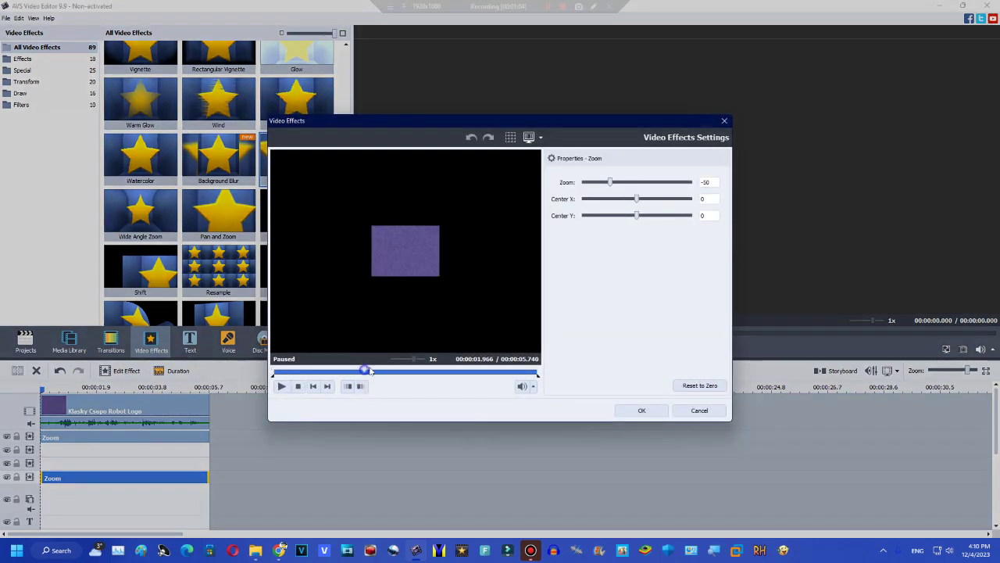
{"action": "mouse_move", "coordinate": [649, 182]}
{"action": "left_mouse_down"}
{"action": "mouse_move", "coordinate": [659, 182]}
{"action": "mouse_move", "coordinate": [641, 182]}
{"action": "left_mouse_up"}
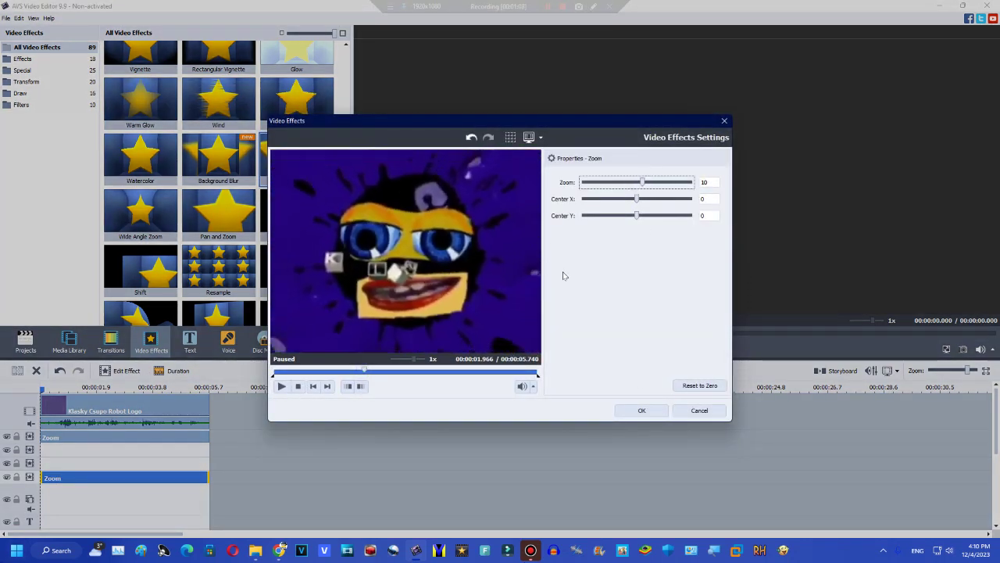
{"action": "left_click", "coordinate": [641, 411]}
- Add the TV Simulation effect on the second effect line and trim it to the clip's length
{"action": "scroll", "coordinate": [338, 229], "scroll_direction": "down", "scroll_amount": 5}
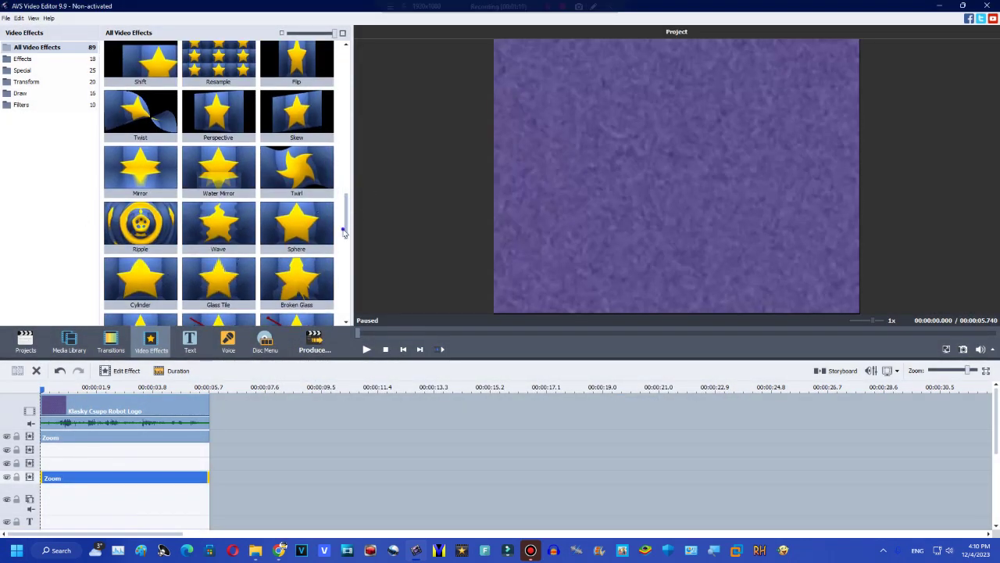
{"action": "scroll", "coordinate": [343, 232], "scroll_direction": "down", "scroll_amount": 3}
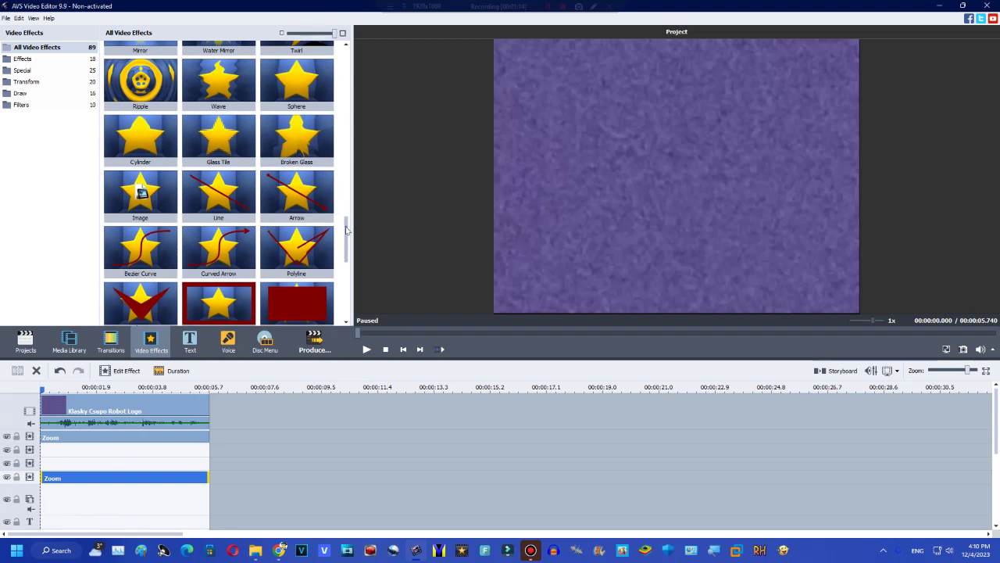
{"action": "left_click_drag", "start_coordinate": [346, 229], "coordinate": [346, 207]}
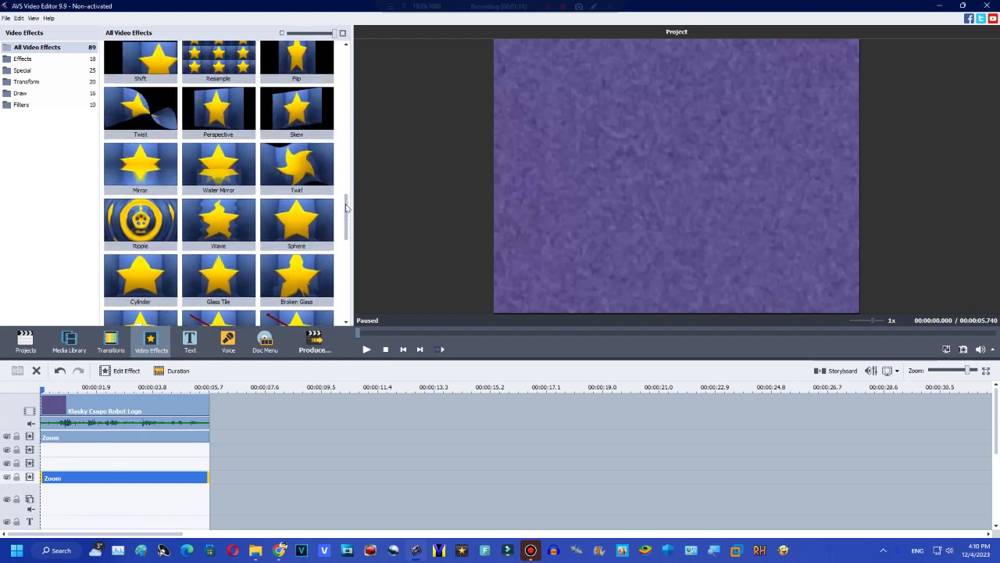
{"action": "scroll", "coordinate": [346, 208], "scroll_direction": "up", "scroll_amount": 3}
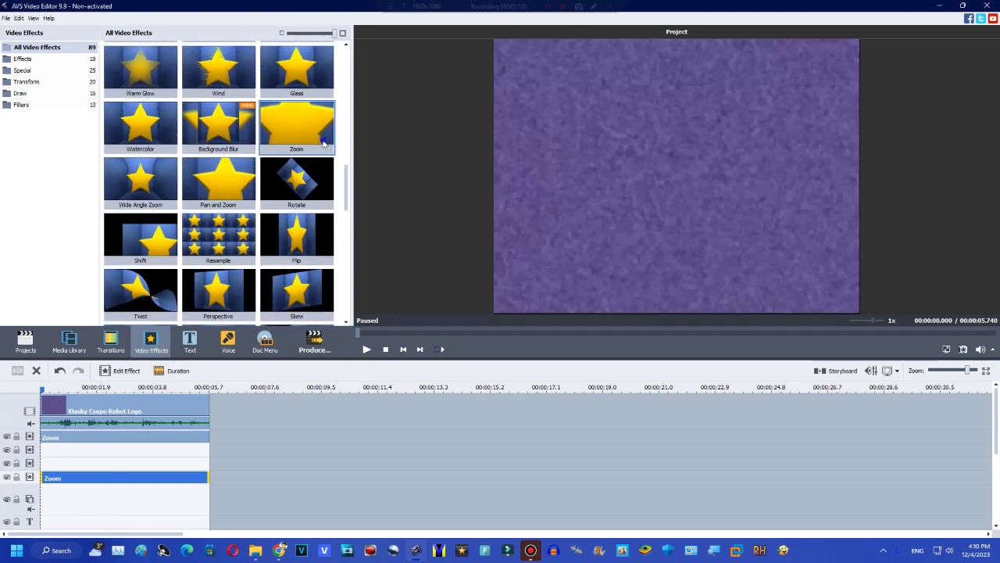
{"action": "left_click", "coordinate": [324, 144]}
{"action": "left_click_drag", "start_coordinate": [344, 182], "coordinate": [317, 151]}
{"action": "left_click_drag", "start_coordinate": [225, 90], "coordinate": [56, 451]}
{"action": "left_click_drag", "start_coordinate": [357, 446], "coordinate": [208, 447]}
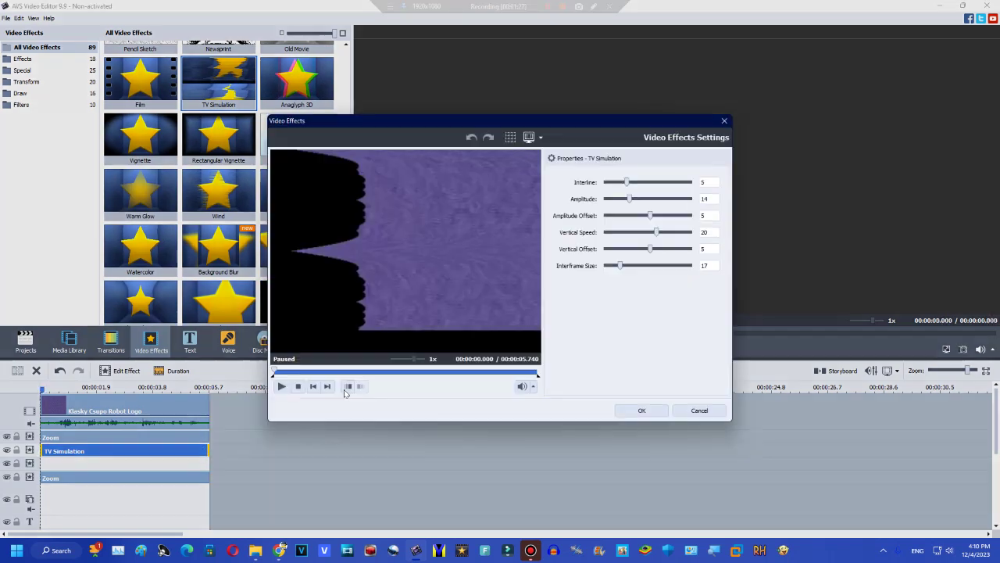
- Set TV Simulation to Interline 0, Amplitude 3, Amplitude Offset -13, Vertical Speed -50, Vertical Offset 0 and Interframe Size 0
{"action": "left_click", "coordinate": [374, 374]}
{"action": "type", "text": "0"}
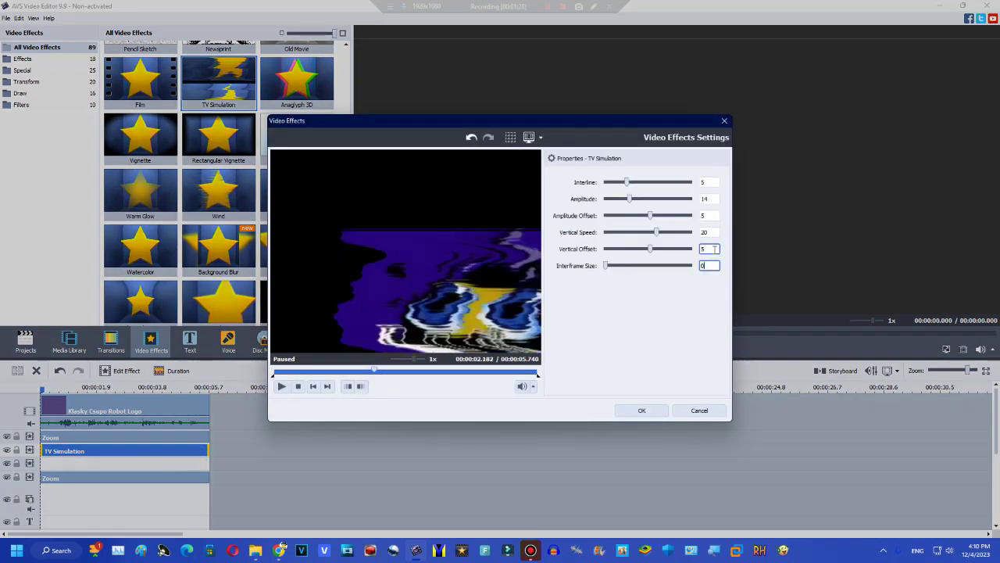
{"action": "double_click", "coordinate": [712, 248]}
{"action": "type", "text": "0-50"}
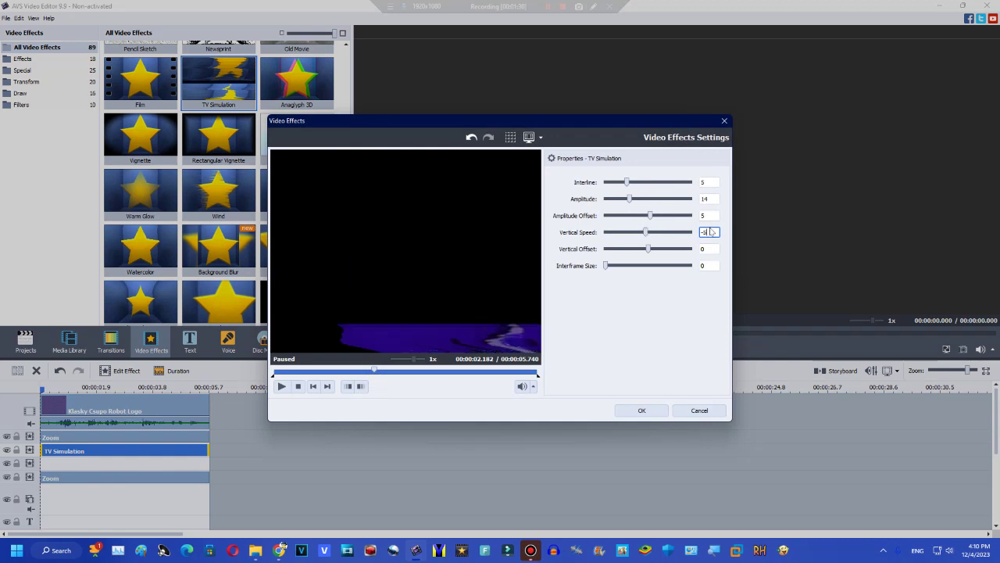
{"action": "type", "text": "0"}
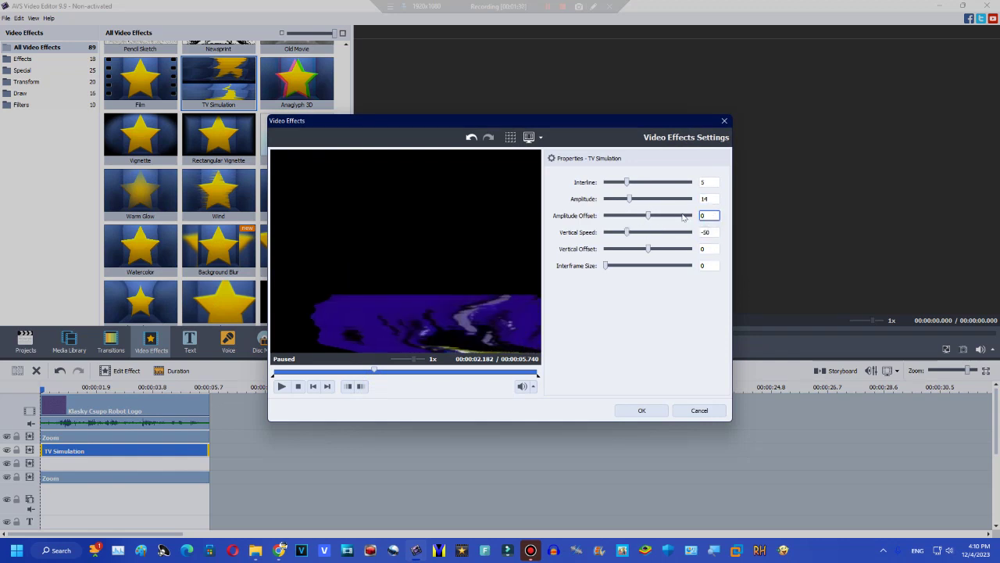
{"action": "left_click_drag", "start_coordinate": [647, 217], "coordinate": [606, 183]}
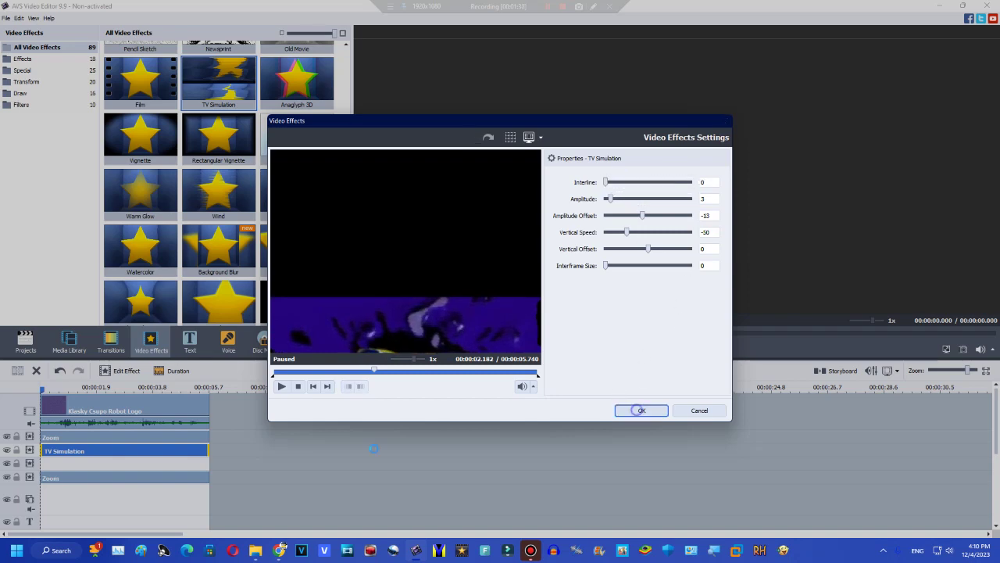
{"action": "left_click", "coordinate": [641, 410]}
- Duplicate the TV Simulation effect onto the third effect line and set the upper one's Vertical Speed to 50
{"action": "right_click", "coordinate": [128, 451]}
{"action": "left_click", "coordinate": [176, 509]}
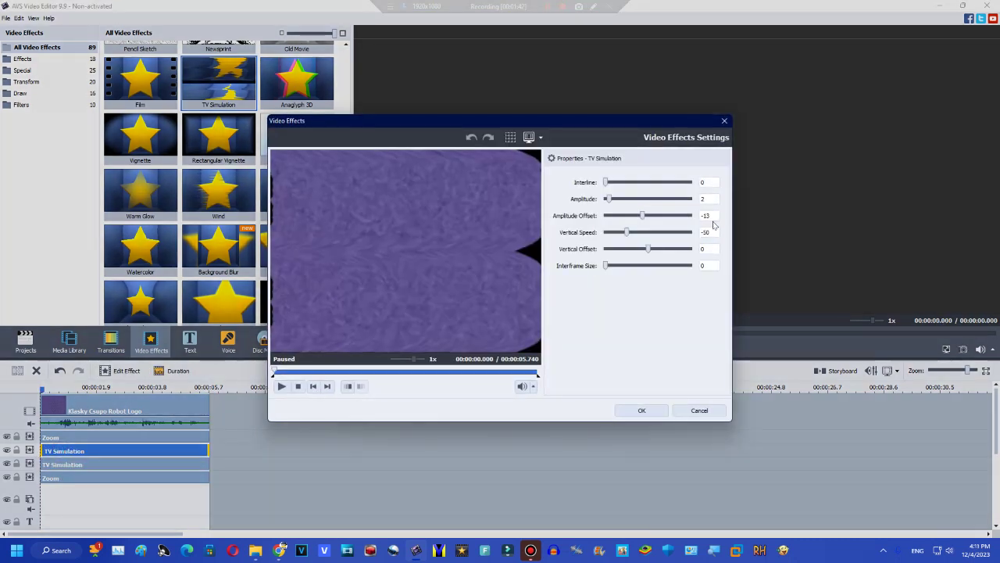
{"action": "double_click", "coordinate": [705, 232]}
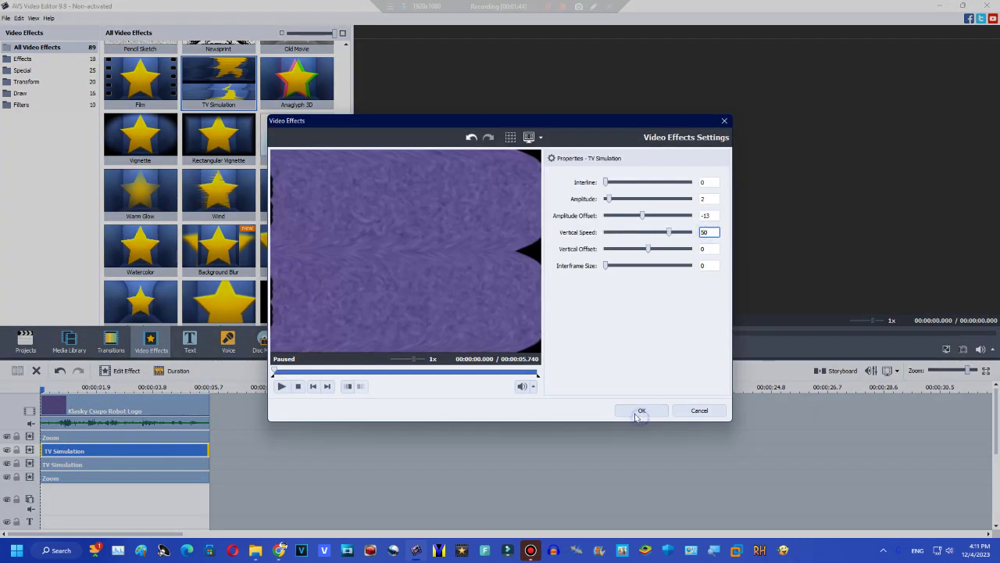
{"action": "left_click", "coordinate": [637, 415]}
- Preview the clip near its middle and set Center X of the Zoom effect on the fourth line to -2
{"action": "left_click", "coordinate": [102, 391]}
{"action": "left_click", "coordinate": [118, 389]}
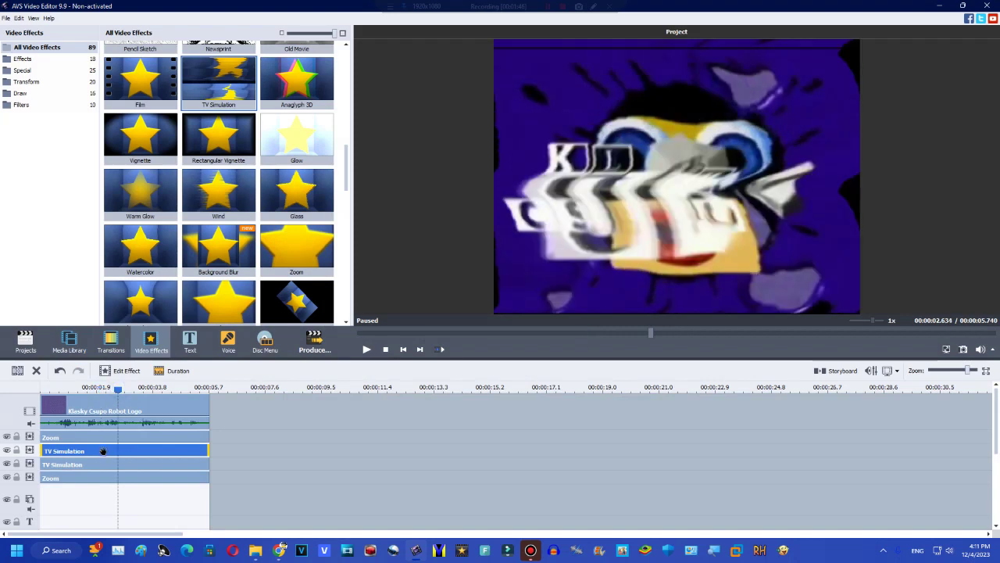
{"action": "left_click", "coordinate": [86, 478]}
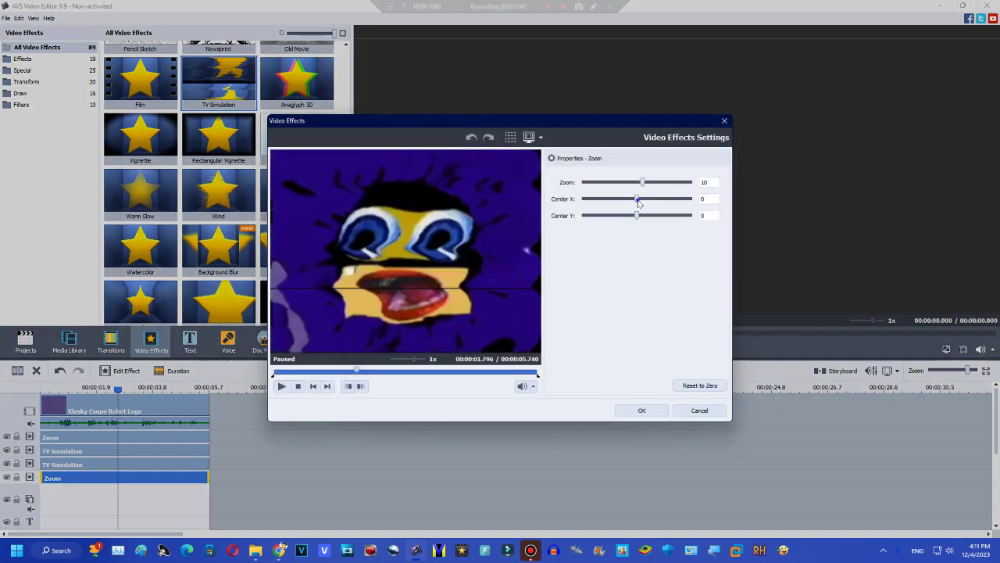
{"action": "left_click_drag", "start_coordinate": [638, 199], "coordinate": [634, 200]}
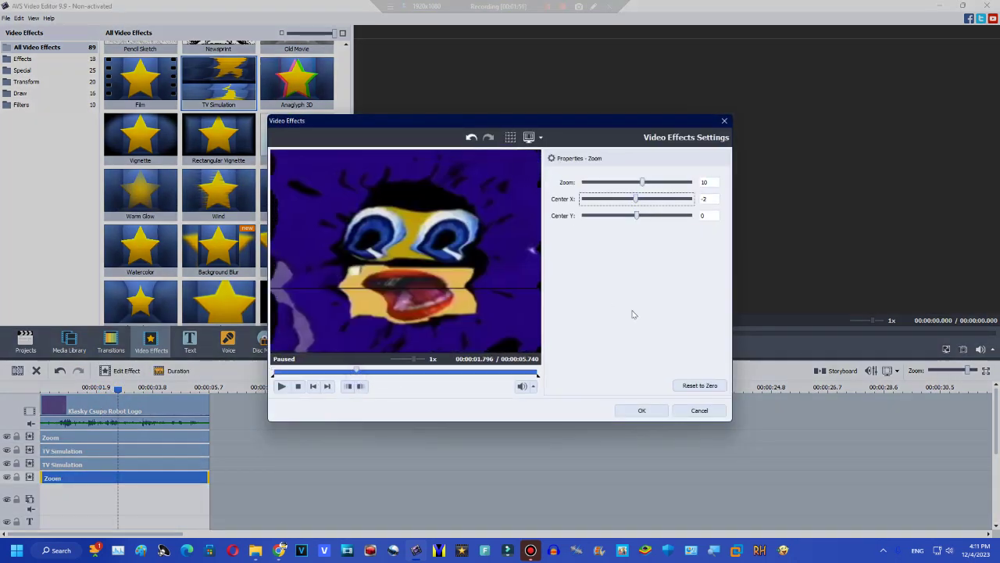
{"action": "key", "text": "Right"}
{"action": "left_click", "coordinate": [647, 417]}
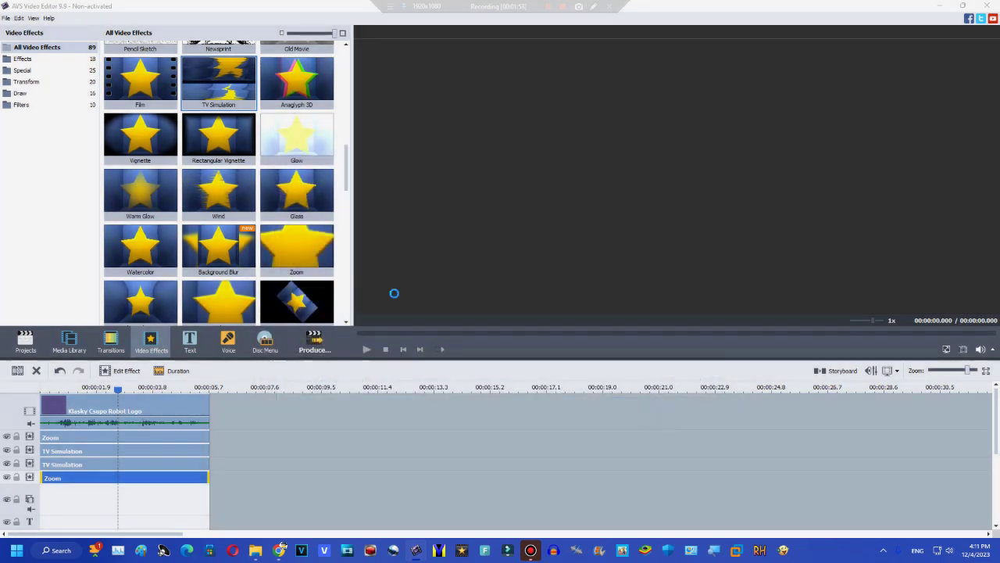
- Add five empty effect lines below the lower Zoom effect in the timeline
{"action": "right_click", "coordinate": [248, 485]}
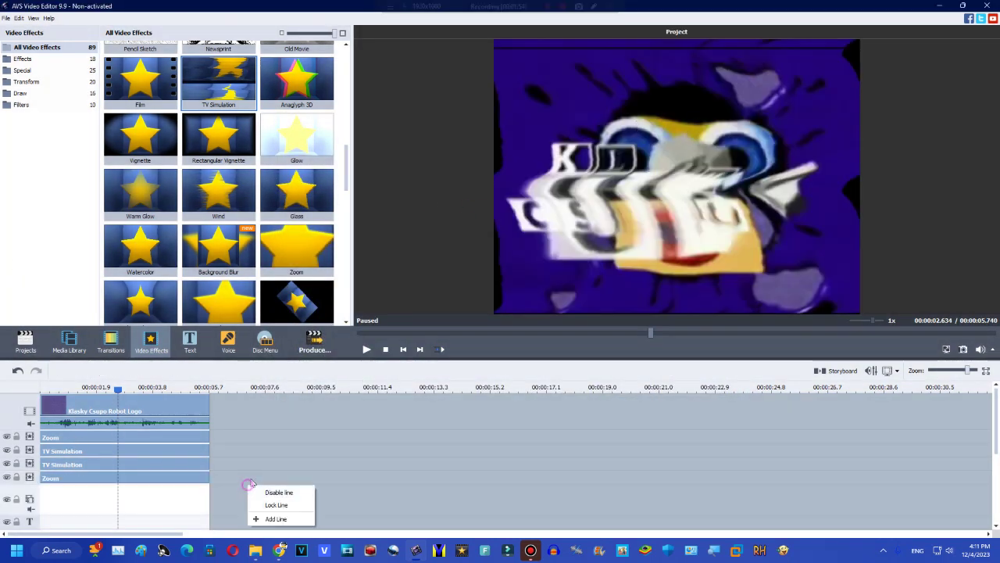
{"action": "right_click", "coordinate": [248, 477]}
{"action": "left_click", "coordinate": [259, 455]}
{"action": "right_click", "coordinate": [256, 478]}
{"action": "left_click", "coordinate": [265, 457]}
{"action": "right_click", "coordinate": [261, 483]}
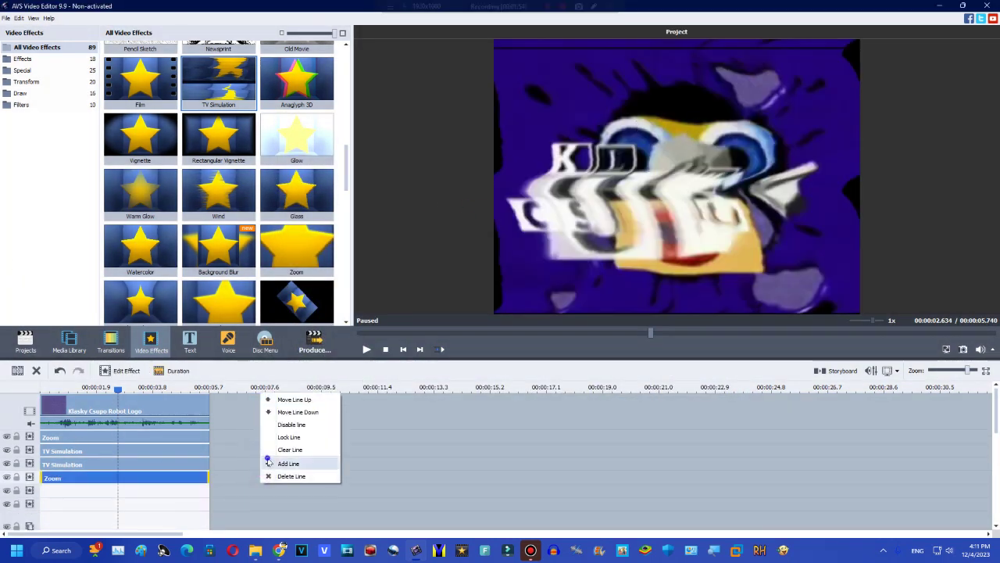
{"action": "left_click", "coordinate": [268, 460]}
{"action": "right_click", "coordinate": [264, 480]}
{"action": "left_click", "coordinate": [271, 460]}
{"action": "right_click", "coordinate": [265, 492]}
{"action": "left_click", "coordinate": [270, 470]}
- Move the Zoom and TV Simulation effects down five lines, leaving the five uppermost effect lines empty
{"action": "left_click_drag", "start_coordinate": [156, 480], "coordinate": [126, 524]}
{"action": "left_click_drag", "start_coordinate": [131, 442], "coordinate": [63, 504]}
{"action": "scroll", "coordinate": [115, 454], "scroll_direction": "up", "scroll_amount": 1}
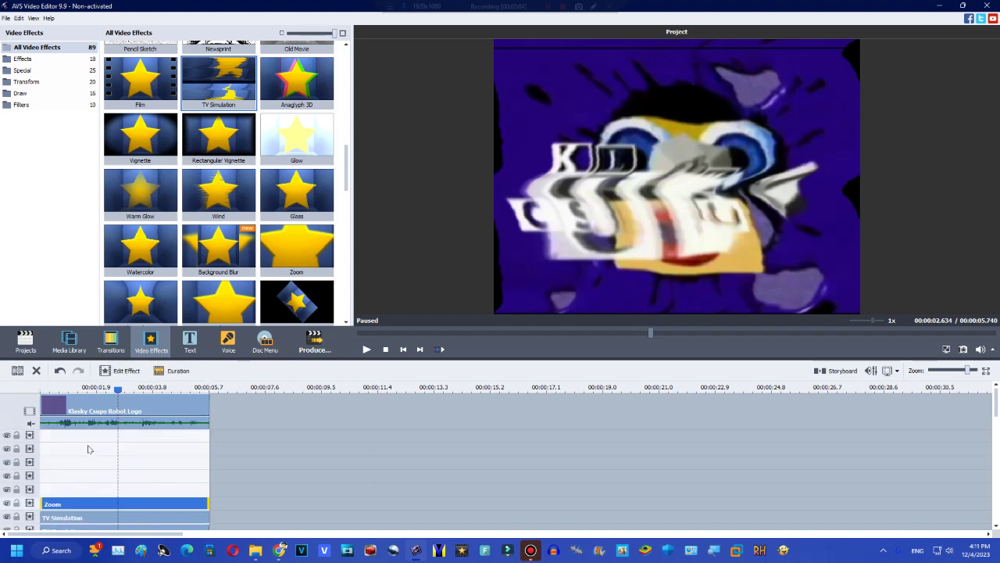
- Add the Colorize effect on the first effect line and trim it to the clip's length, keeping its default color settings
{"action": "left_click_drag", "start_coordinate": [346, 182], "coordinate": [347, 81]}
{"action": "left_click_drag", "start_coordinate": [297, 70], "coordinate": [47, 435]}
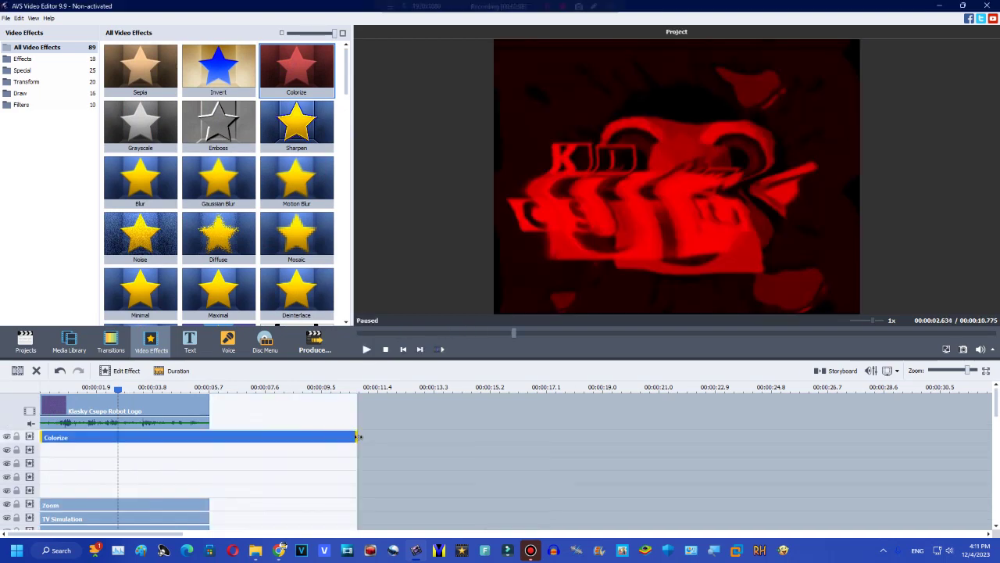
{"action": "left_click", "coordinate": [220, 436]}
{"action": "left_click_drag", "start_coordinate": [209, 437], "coordinate": [204, 438]}
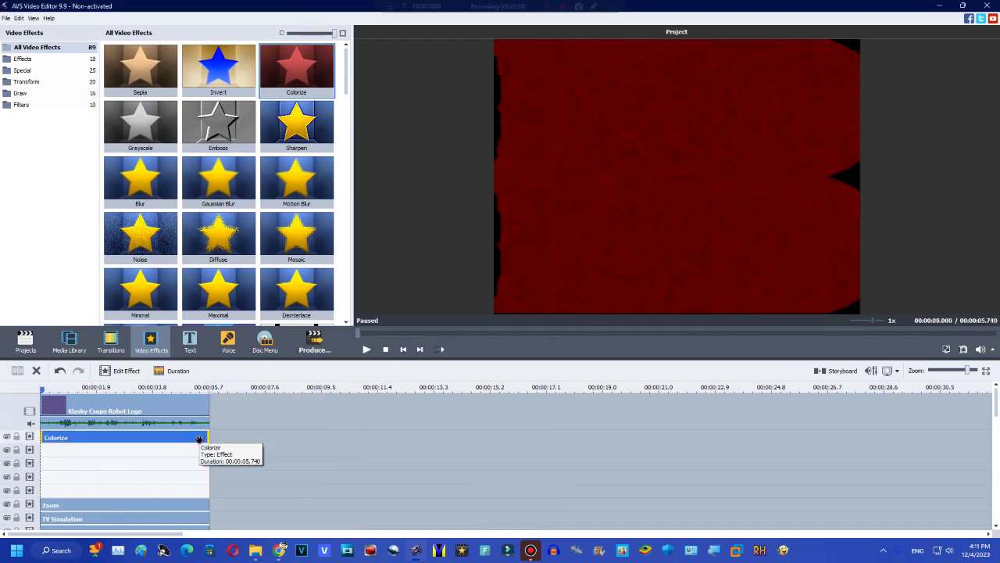
{"action": "double_click", "coordinate": [199, 437]}
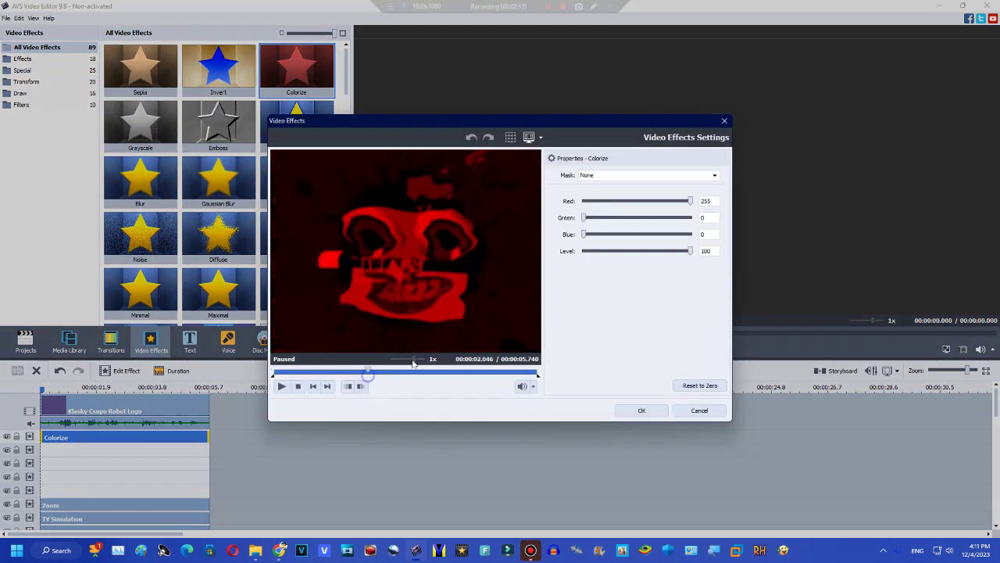
{"action": "left_click", "coordinate": [701, 410]}
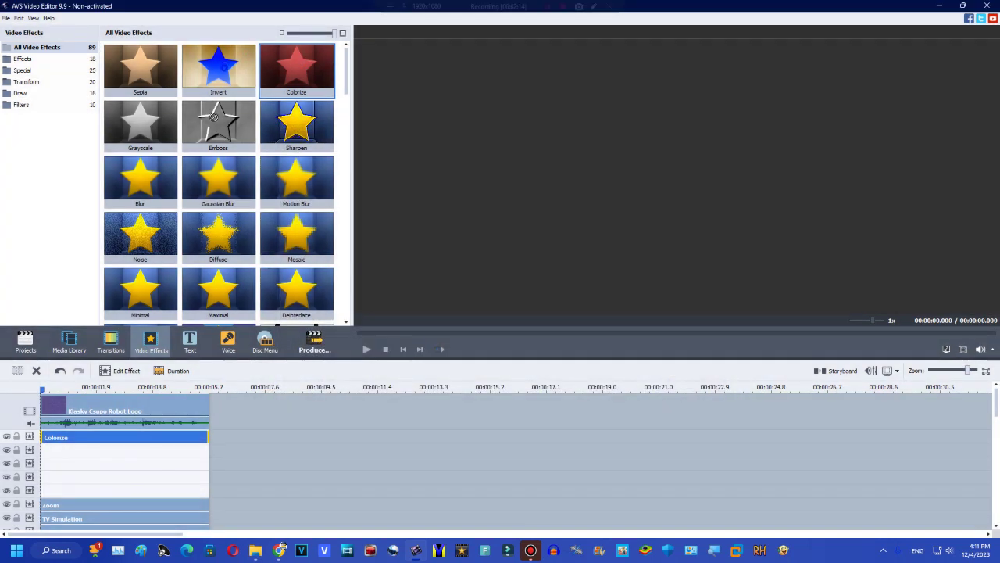
- Add the Invert effect on the second effect line and duplicate the Colorize effect onto the third line
{"action": "left_click_drag", "start_coordinate": [218, 71], "coordinate": [61, 467]}
{"action": "right_click", "coordinate": [207, 437]}
{"action": "left_click", "coordinate": [230, 499]}
{"action": "left_click", "coordinate": [216, 450]}
- Add the Color Exchange effect on the fourth effect line across the clip's full length
{"action": "left_click_drag", "start_coordinate": [344, 74], "coordinate": [313, 176]}
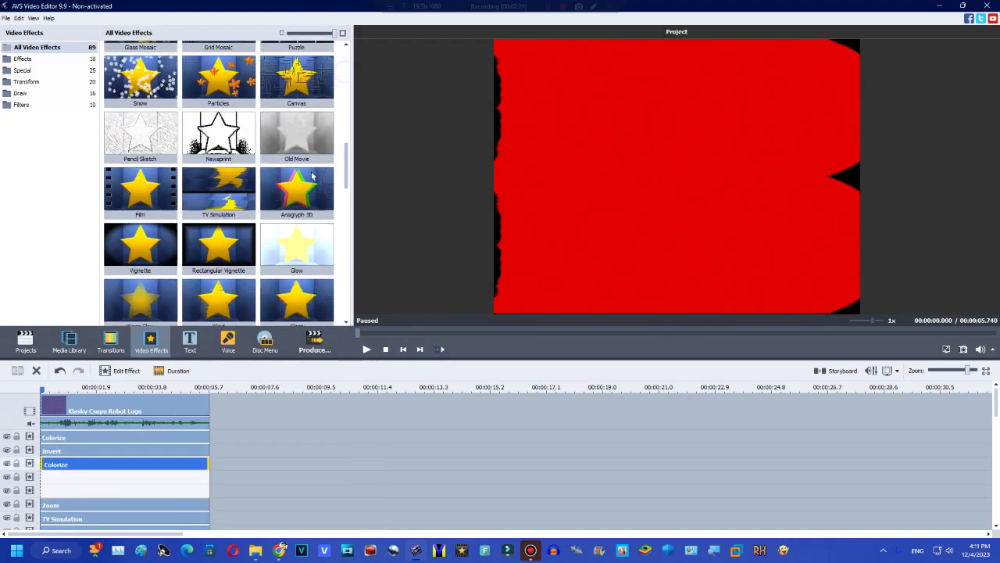
{"action": "scroll", "coordinate": [312, 176], "scroll_direction": "up", "scroll_amount": 6}
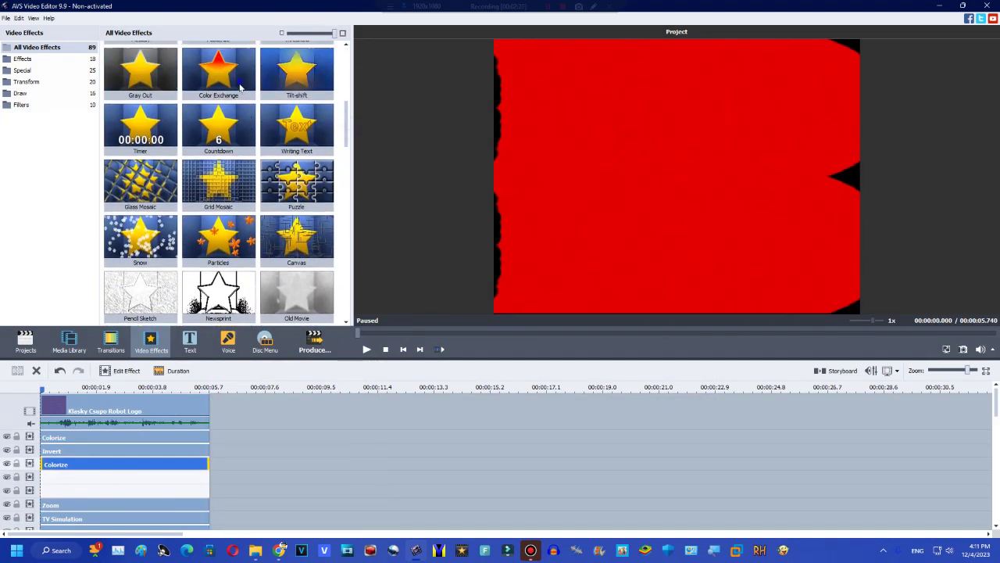
{"action": "left_click_drag", "start_coordinate": [241, 87], "coordinate": [209, 474]}
- Set Color 1 to red and Color 2 to white in the Color Exchange effect on the fourth line
{"action": "left_click", "coordinate": [127, 399]}
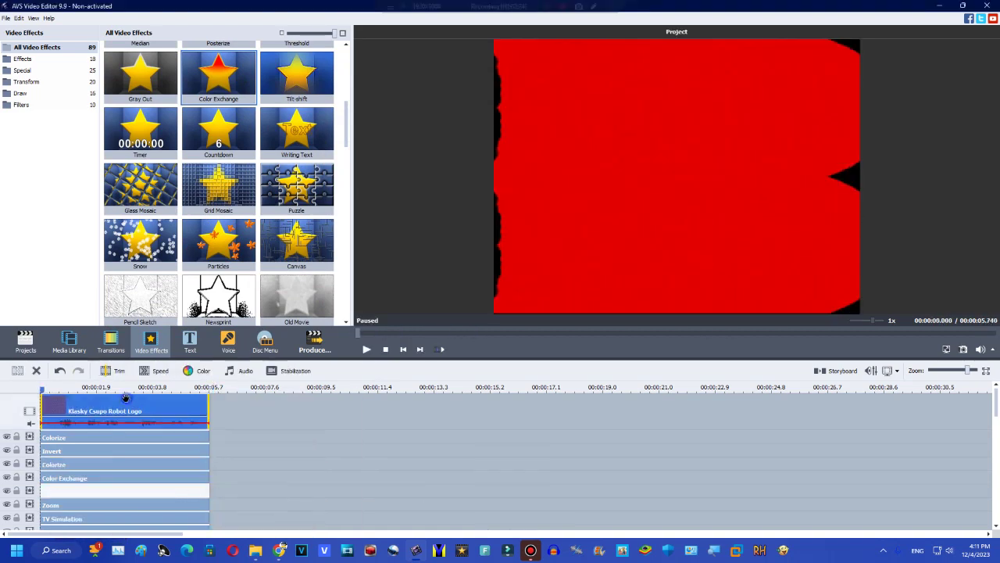
{"action": "left_click", "coordinate": [114, 391]}
{"action": "left_click", "coordinate": [122, 478]}
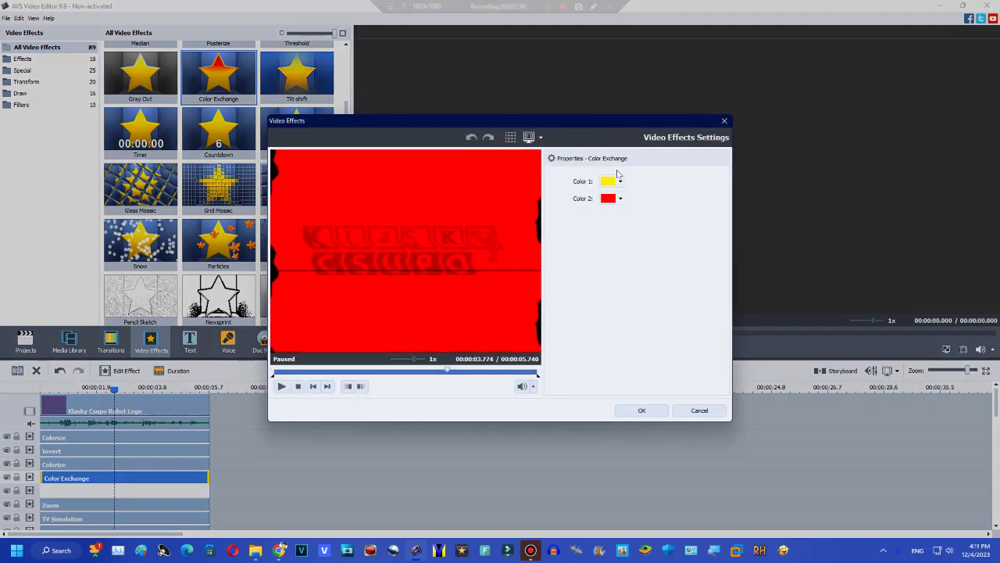
{"action": "left_click", "coordinate": [620, 181]}
{"action": "left_click", "coordinate": [605, 217]}
{"action": "left_click", "coordinate": [620, 199]}
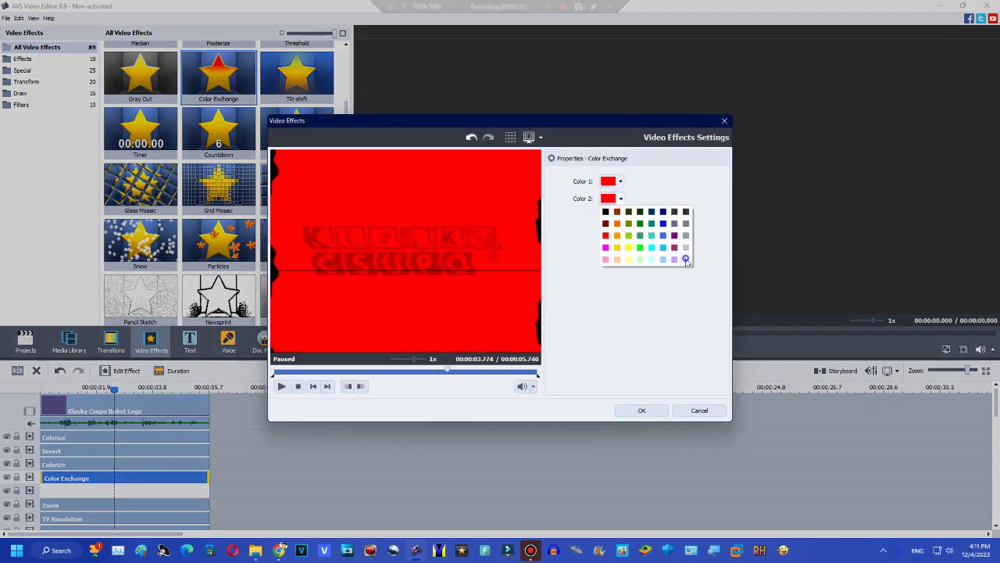
{"action": "left_click", "coordinate": [685, 259]}
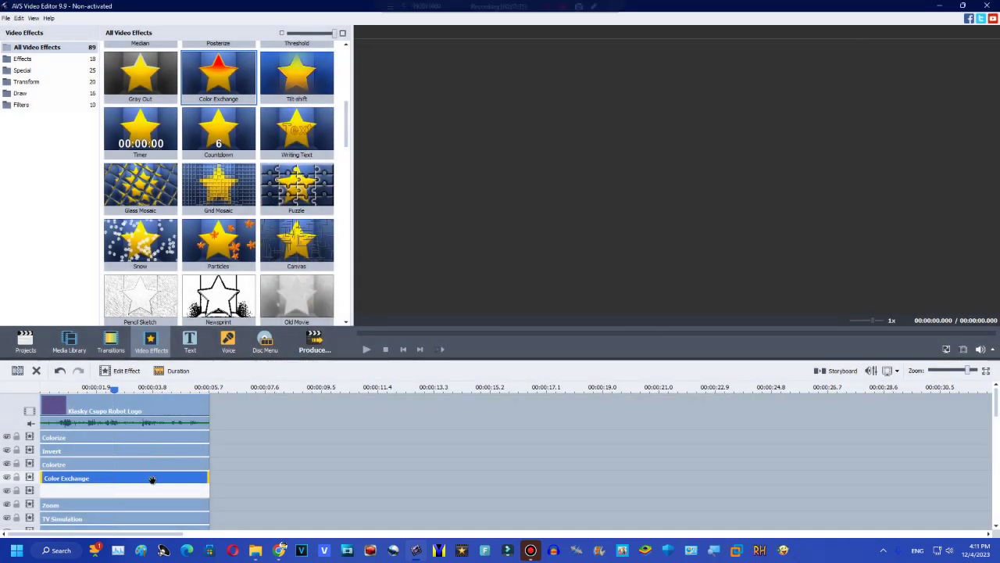
- Duplicate the Color Exchange effect onto the fifth effect line, aligned with the clip's start
{"action": "right_click", "coordinate": [152, 480]}
{"action": "left_click", "coordinate": [184, 465]}
{"action": "left_click_drag", "start_coordinate": [245, 478], "coordinate": [72, 486]}
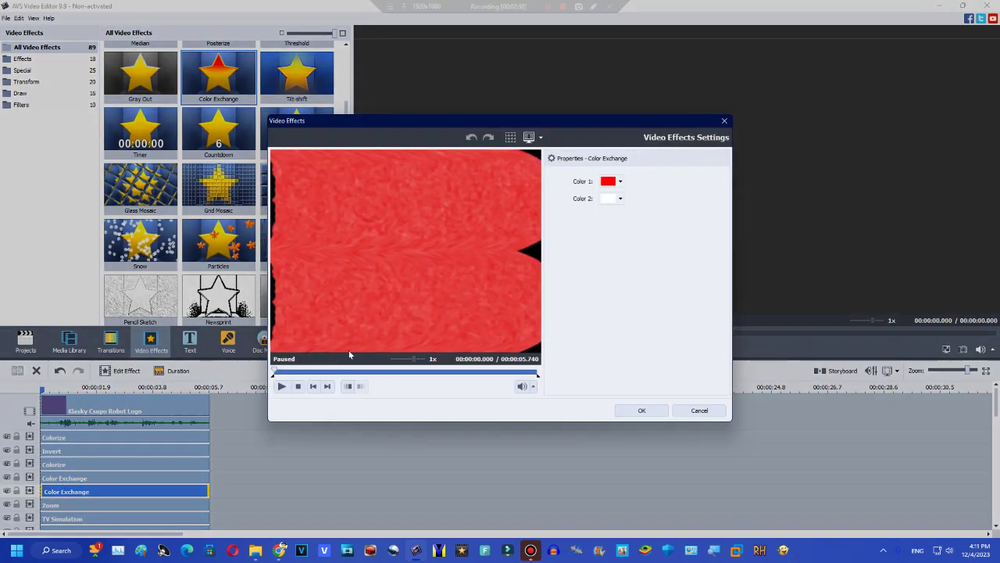
- In the fifth line's Color Exchange effect, sample dark red from the preview as Color 1 and set Color 2 to black
{"action": "left_click", "coordinate": [486, 372]}
{"action": "left_click", "coordinate": [609, 182]}
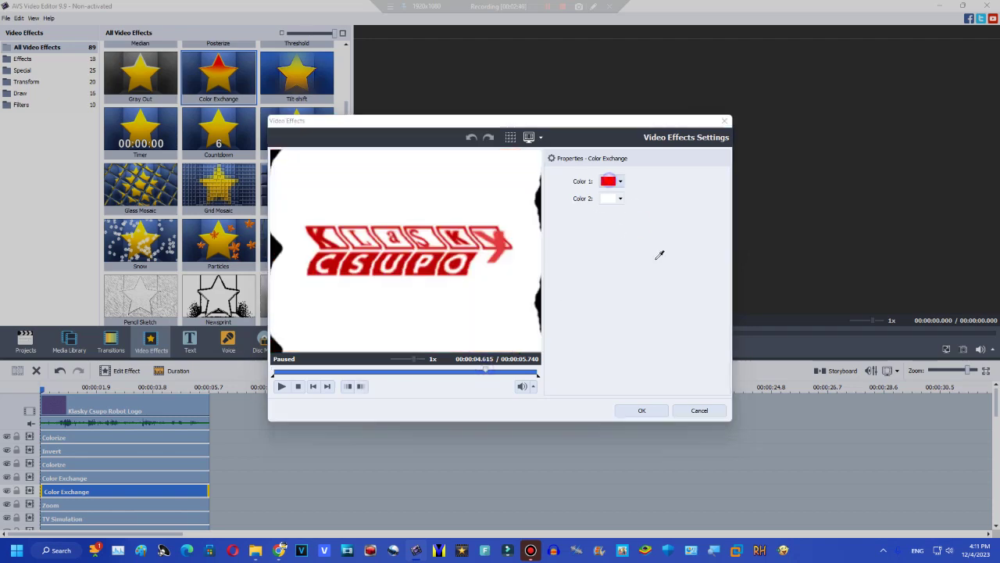
{"action": "left_click", "coordinate": [640, 269]}
{"action": "left_click", "coordinate": [610, 198]}
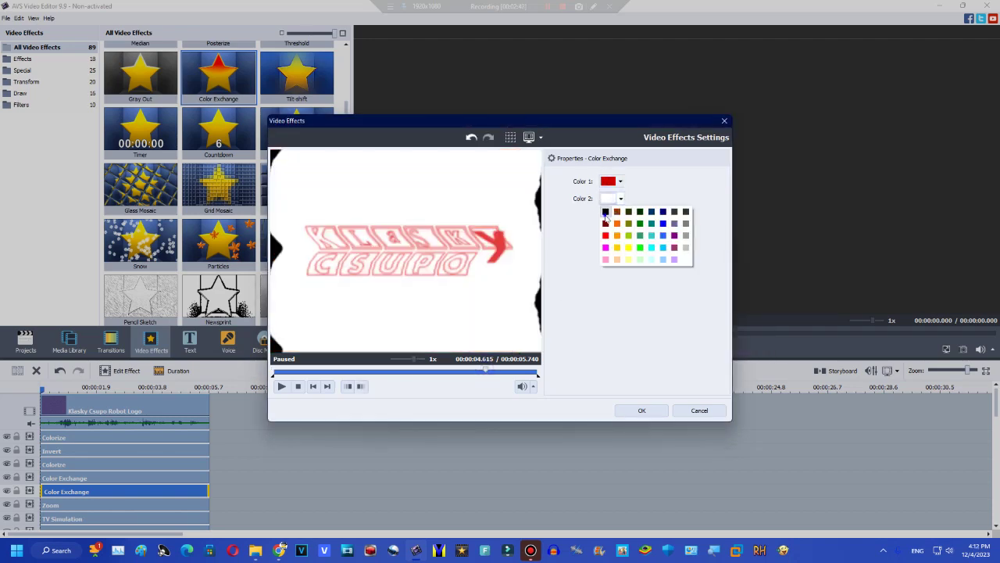
{"action": "left_click", "coordinate": [605, 211]}
{"action": "left_click", "coordinate": [351, 371]}
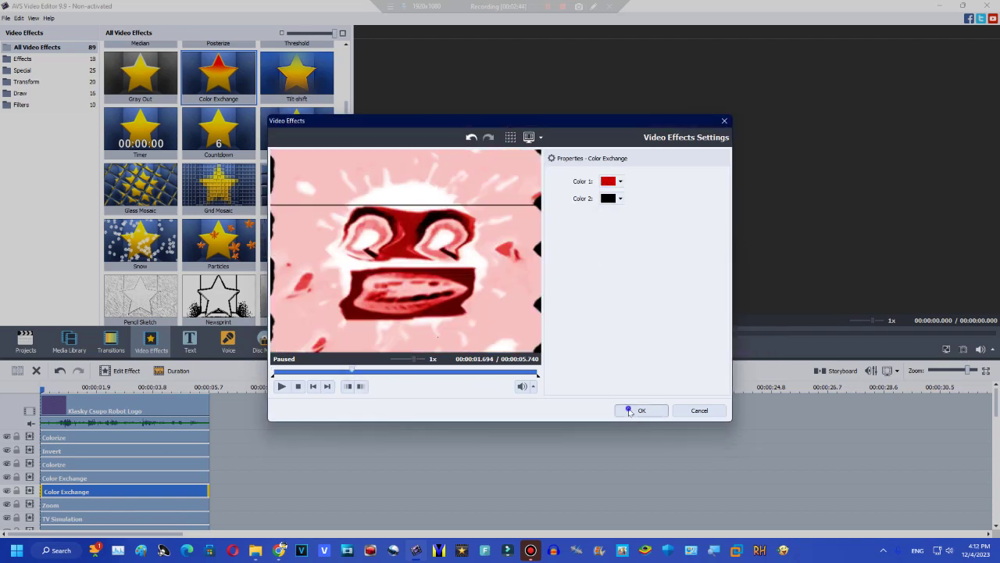
{"action": "left_click", "coordinate": [630, 411]}
- Add several empty effect lines below the lower Zoom effect
{"action": "scroll", "coordinate": [219, 495], "scroll_direction": "down", "scroll_amount": 5}
{"action": "right_click", "coordinate": [220, 452]}
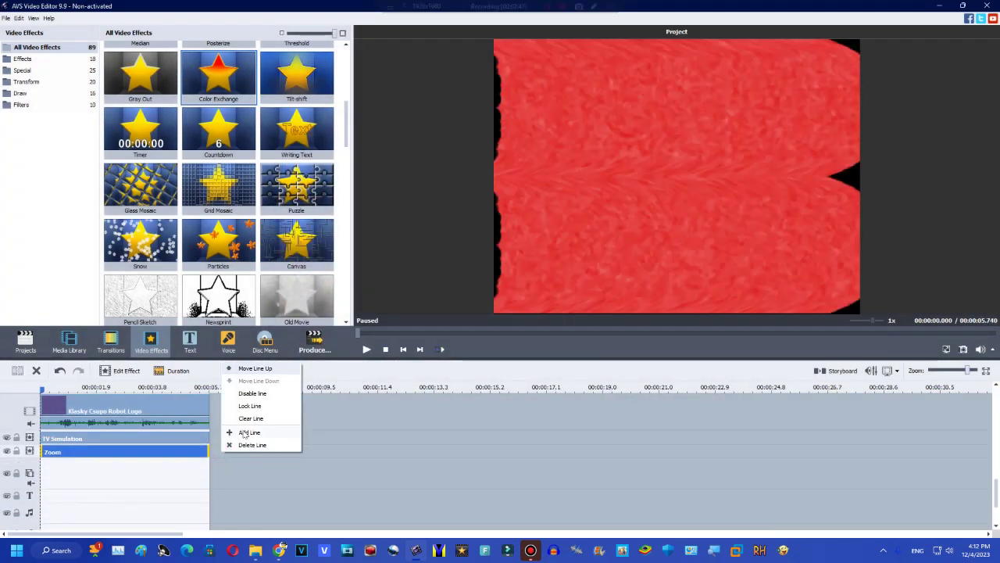
{"action": "left_click", "coordinate": [247, 432]}
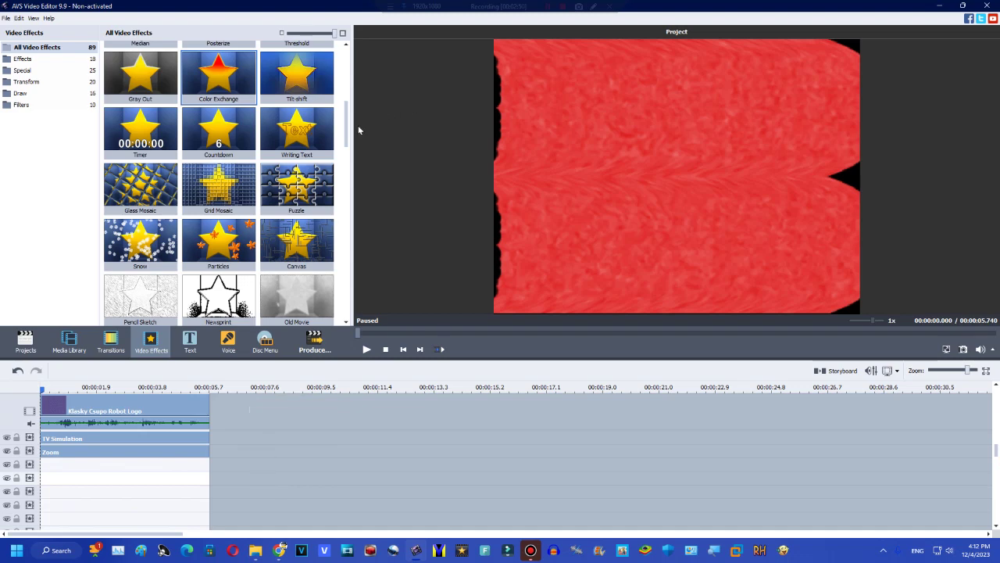
- Add the Resample effect on the line below the lower Zoom effect and trim it to the clip's length
{"action": "scroll", "coordinate": [234, 196], "scroll_direction": "down", "scroll_amount": 10}
{"action": "left_click_drag", "start_coordinate": [219, 122], "coordinate": [44, 467]}
{"action": "left_click_drag", "start_coordinate": [357, 463], "coordinate": [208, 462]}
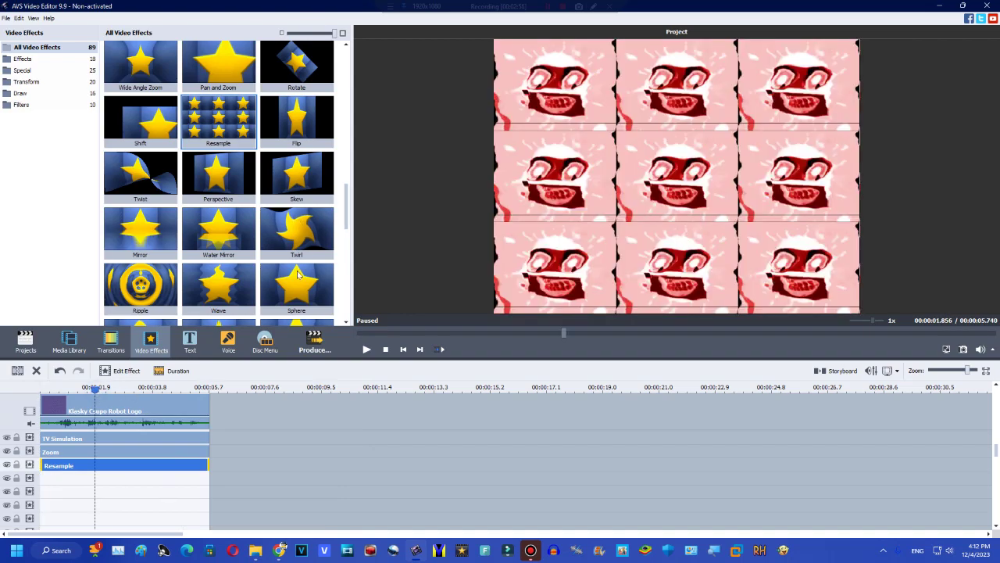
- Add the Sphere effect on the line below Resample, trim it to the clip's length and set its degree to 10
{"action": "left_click_drag", "start_coordinate": [297, 273], "coordinate": [310, 477]}
{"action": "left_click", "coordinate": [250, 480]}
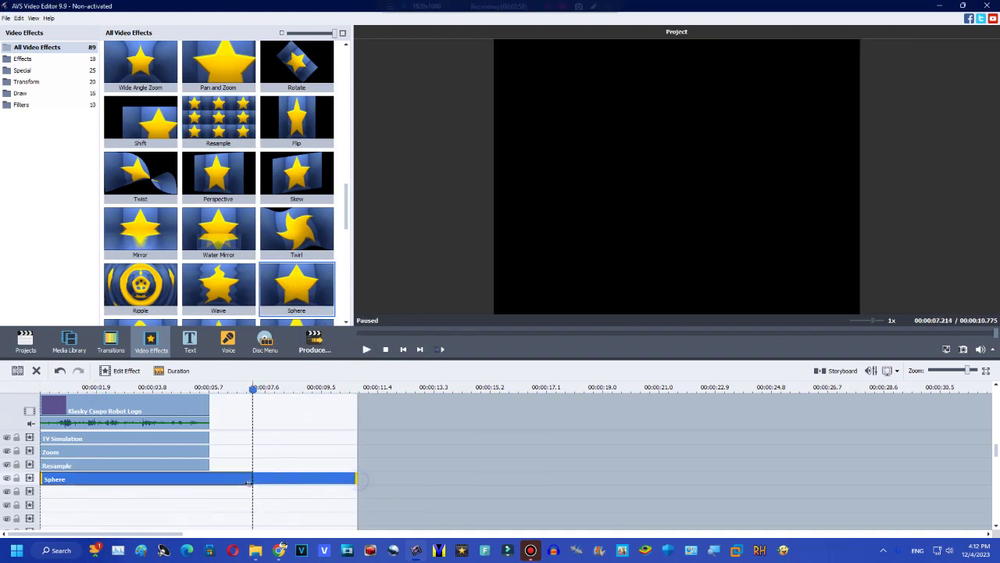
{"action": "left_click_drag", "start_coordinate": [213, 476], "coordinate": [208, 477]}
{"action": "double_click", "coordinate": [204, 478]}
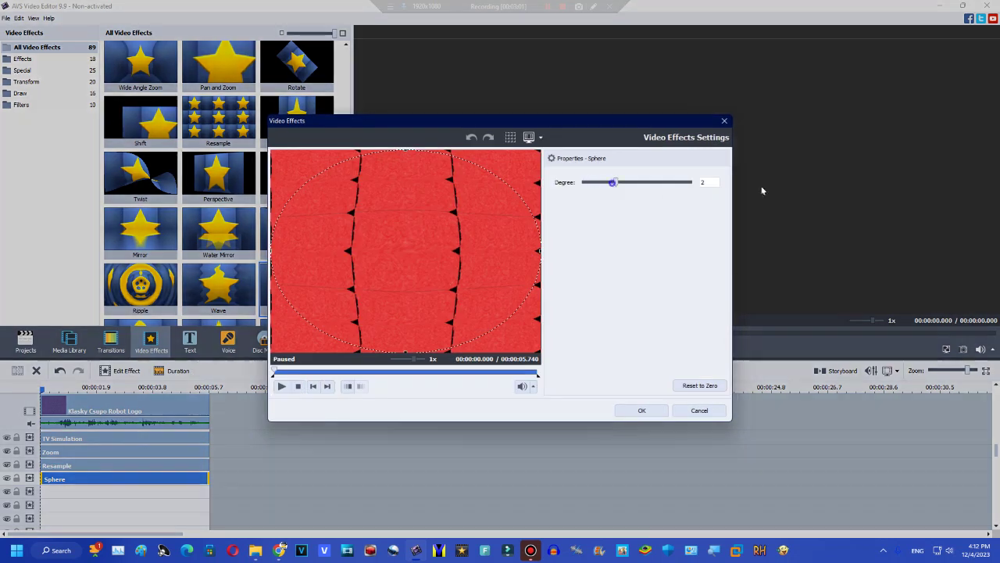
{"action": "left_click_drag", "start_coordinate": [612, 182], "coordinate": [636, 190]}
{"action": "left_click", "coordinate": [635, 412]}
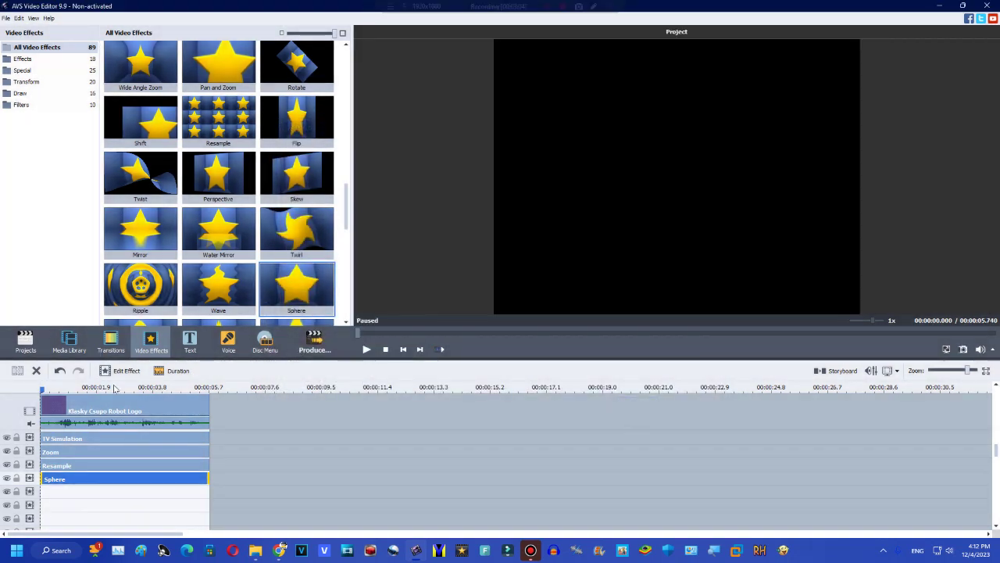
- Duplicate the Sphere effect three times onto the next three effect lines, keeping the copies' settings and aligning them with the clip's start
{"action": "right_click", "coordinate": [158, 482]}
{"action": "left_click", "coordinate": [197, 461]}
{"action": "left_click_drag", "start_coordinate": [219, 479], "coordinate": [49, 491]}
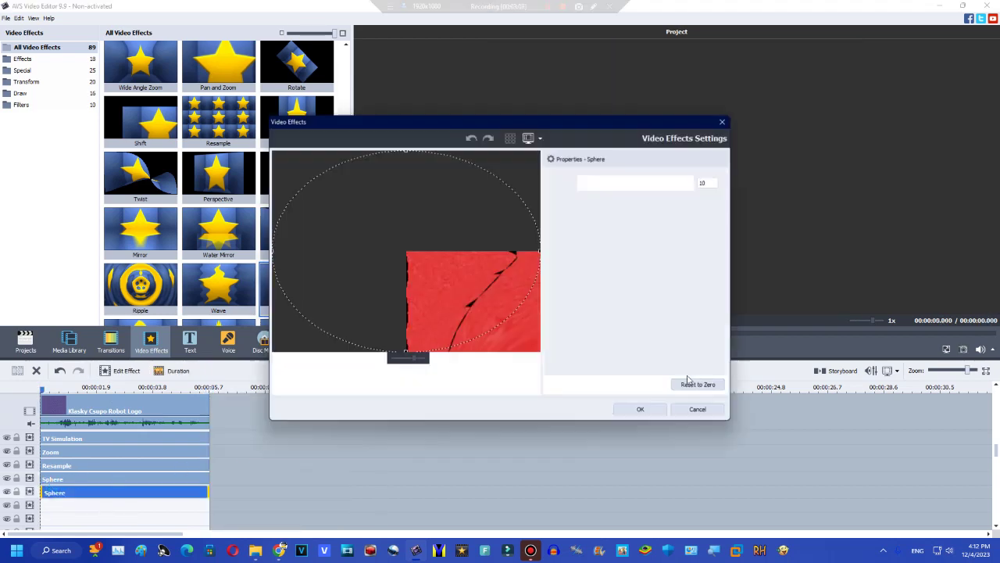
{"action": "left_click", "coordinate": [695, 408]}
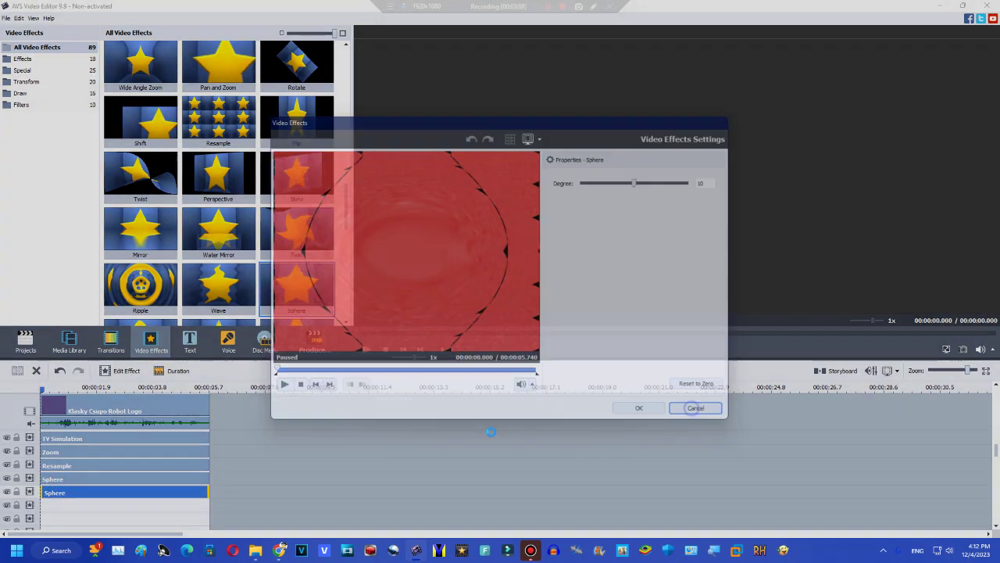
{"action": "right_click", "coordinate": [174, 488]}
{"action": "left_click", "coordinate": [201, 469]}
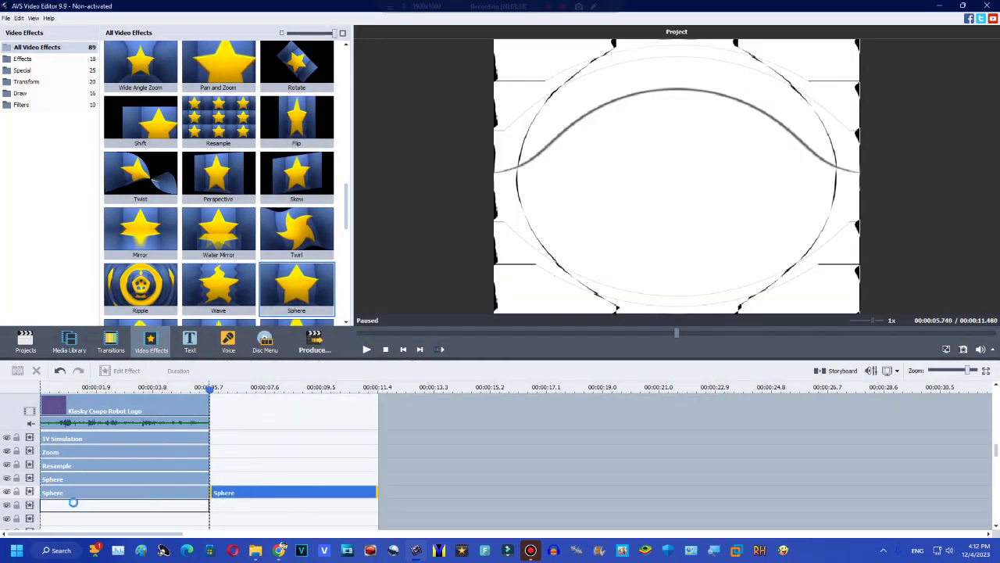
{"action": "left_click_drag", "start_coordinate": [72, 502], "coordinate": [67, 504]}
{"action": "scroll", "coordinate": [156, 463], "scroll_direction": "down", "scroll_amount": 2}
{"action": "right_click", "coordinate": [158, 464]}
{"action": "left_click", "coordinate": [208, 444]}
{"action": "left_click_drag", "start_coordinate": [235, 466], "coordinate": [67, 496]}
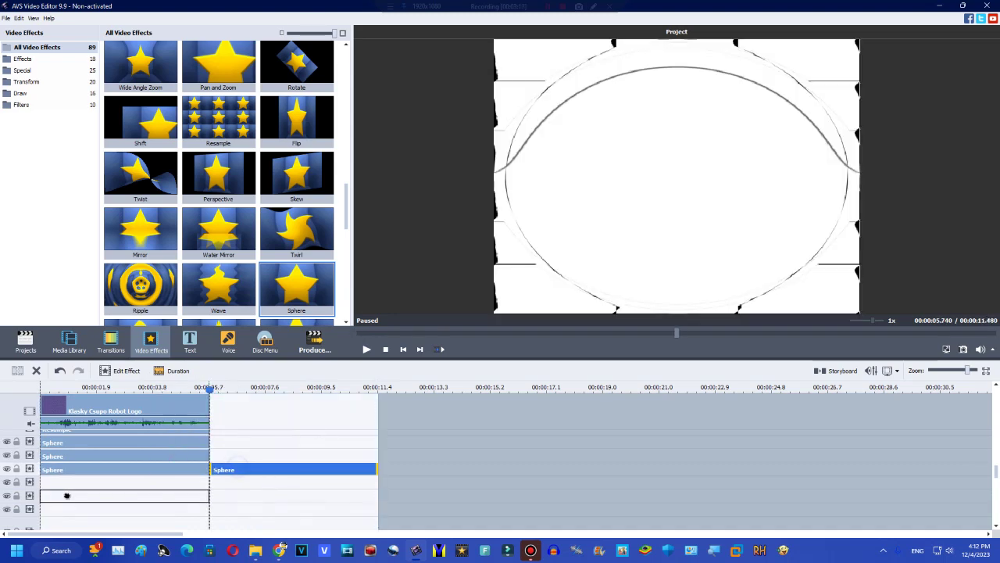
- Set the degree of the lowest Sphere effect to -1
{"action": "double_click", "coordinate": [63, 486]}
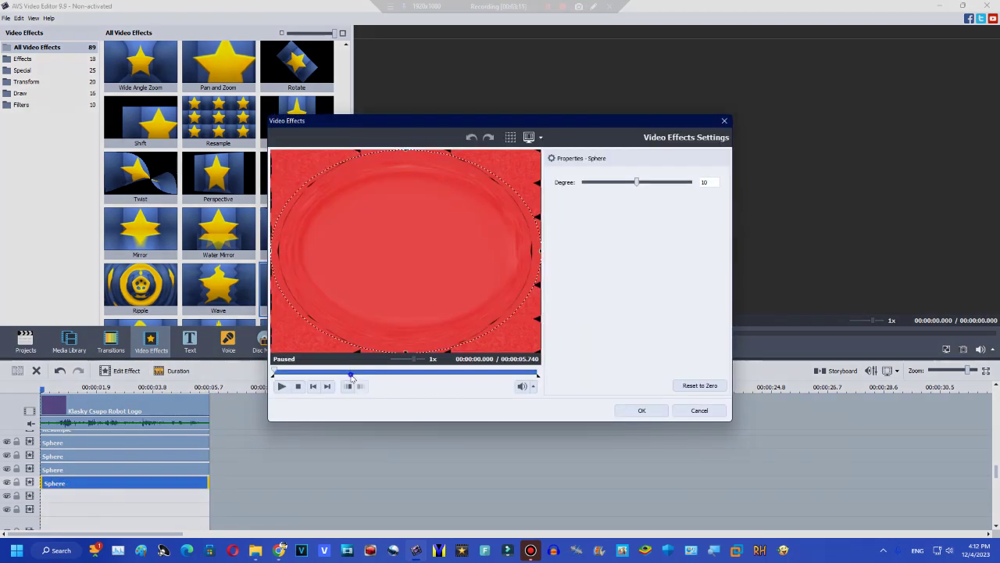
{"action": "left_click", "coordinate": [351, 373]}
{"action": "left_click_drag", "start_coordinate": [617, 200], "coordinate": [589, 197]}
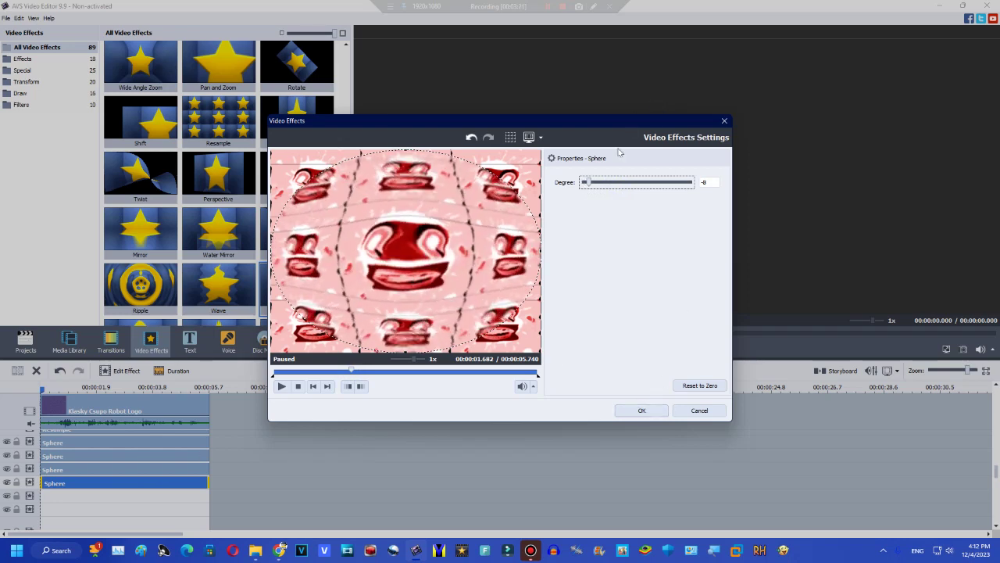
{"action": "left_click", "coordinate": [611, 185]}
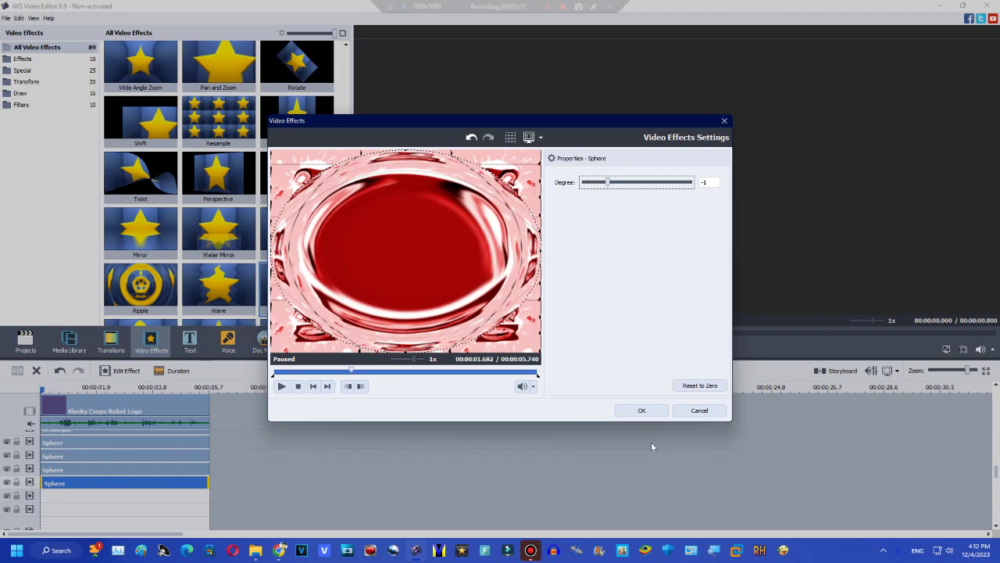
{"action": "left_click", "coordinate": [642, 410]}
{"action": "key", "text": "alt+Tab"}
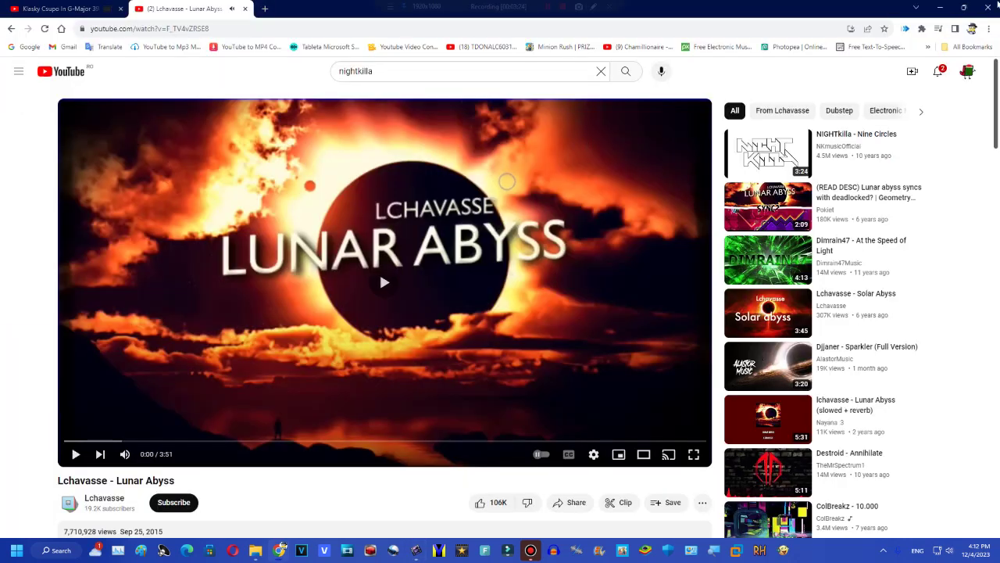
{"action": "key", "text": "alt+Tab"}
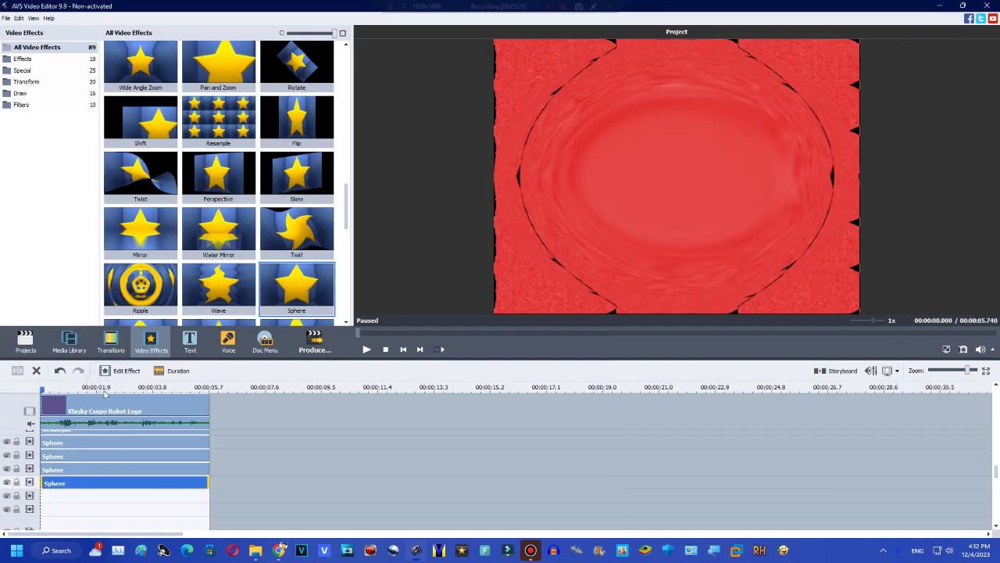
- Duplicate the Sphere effect with degree -1 onto the line directly below it
{"action": "left_click", "coordinate": [106, 393]}
{"action": "right_click", "coordinate": [160, 482]}
{"action": "left_click", "coordinate": [191, 461]}
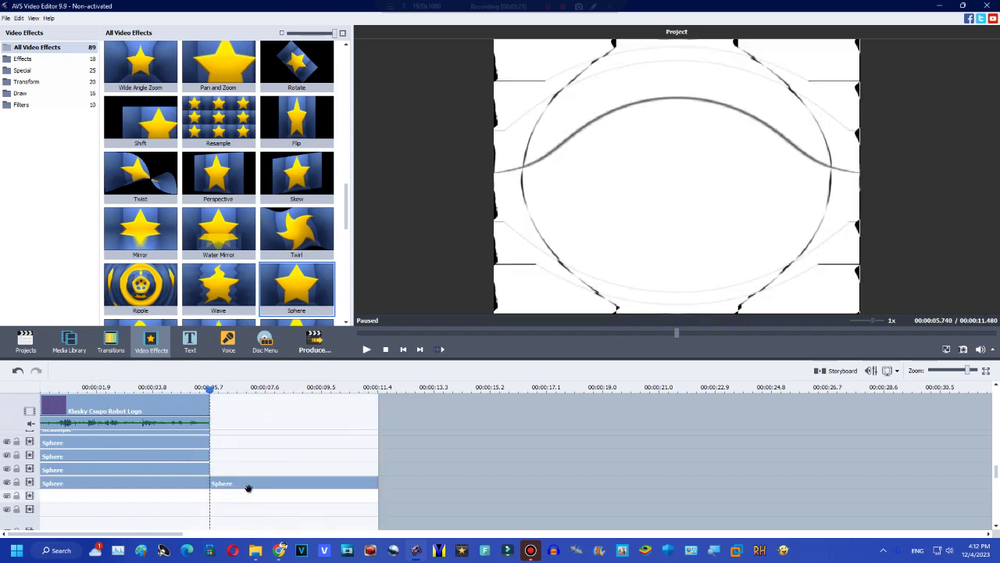
{"action": "left_click_drag", "start_coordinate": [247, 488], "coordinate": [49, 495]}
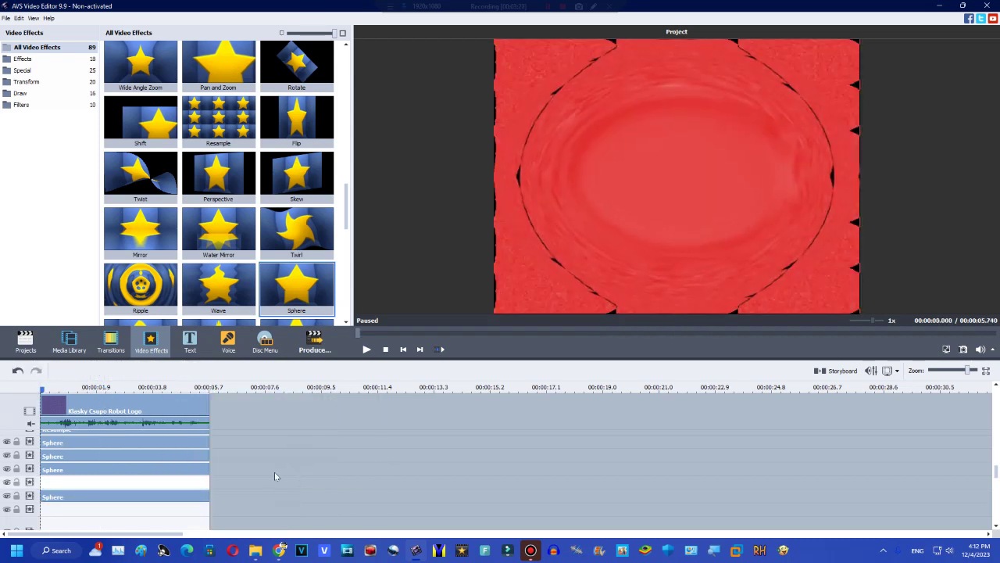
- Add more empty effect lines below the stacked Sphere effects
{"action": "right_click", "coordinate": [338, 473]}
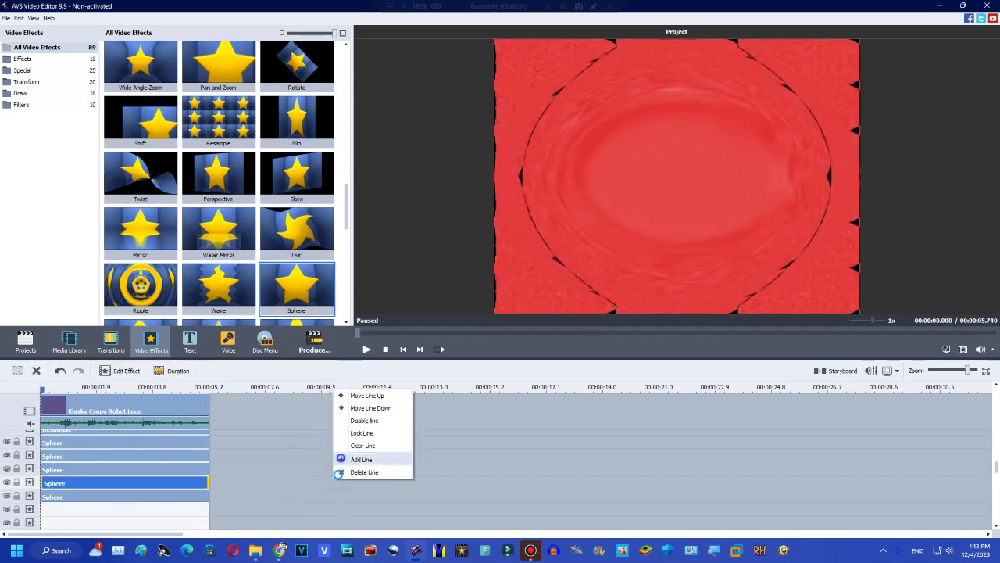
{"action": "left_click", "coordinate": [344, 469]}
{"action": "right_click", "coordinate": [347, 479]}
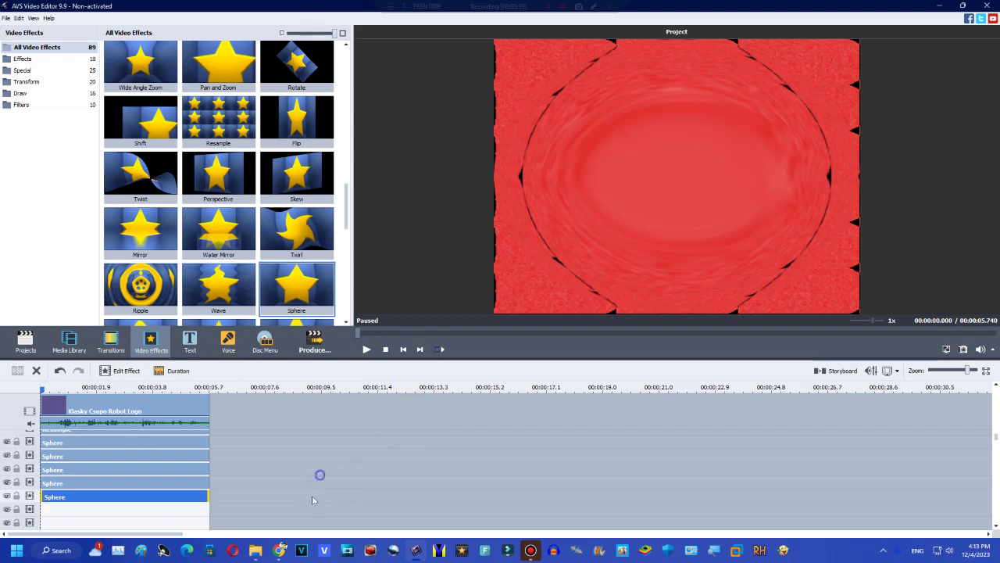
{"action": "left_click", "coordinate": [325, 477]}
{"action": "right_click", "coordinate": [318, 497]}
{"action": "left_click", "coordinate": [326, 478]}
{"action": "right_click", "coordinate": [318, 504]}
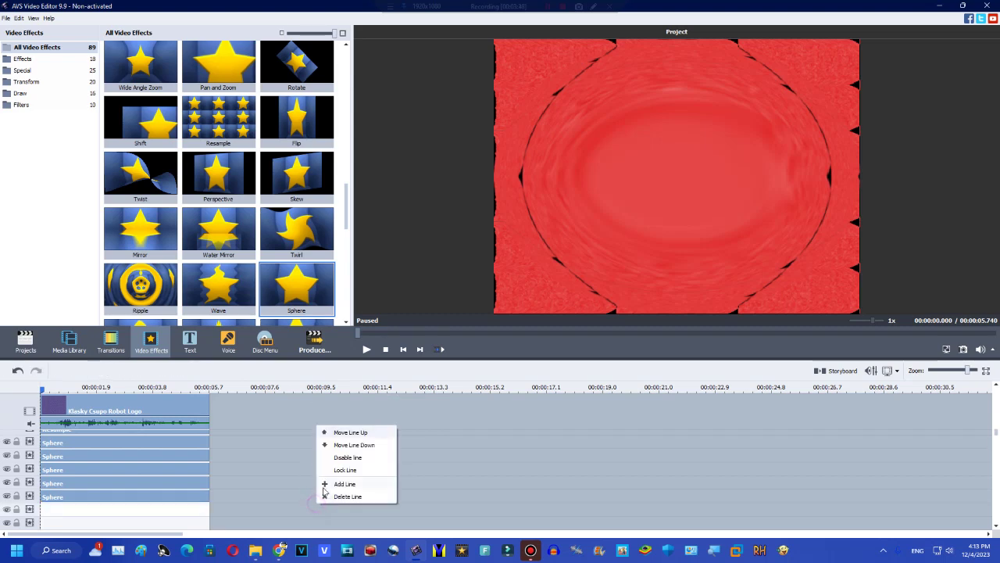
{"action": "left_click", "coordinate": [325, 483]}
{"action": "right_click", "coordinate": [317, 505]}
{"action": "left_click", "coordinate": [329, 482]}
{"action": "right_click", "coordinate": [217, 493]}
{"action": "left_click", "coordinate": [224, 484]}
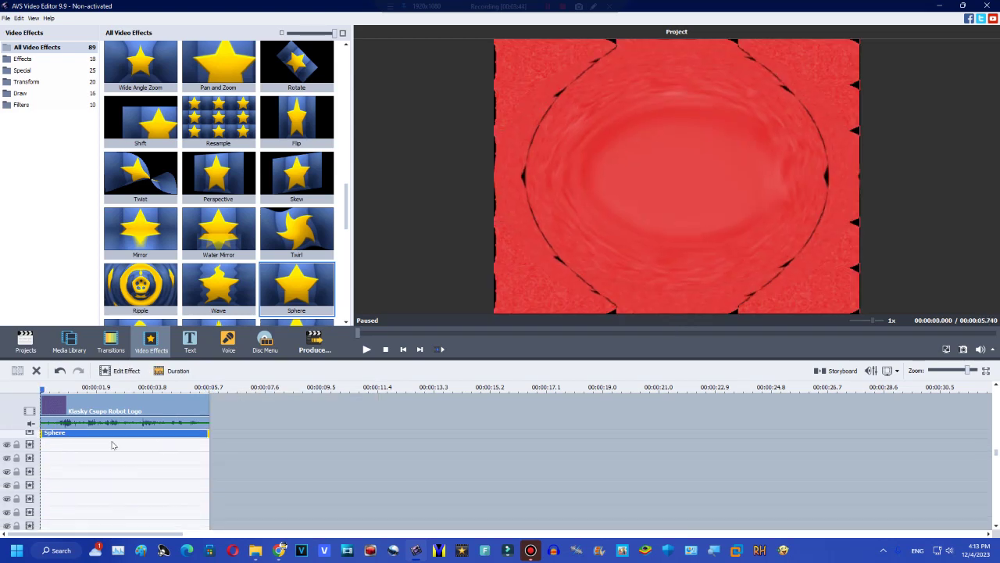
- Duplicate the lowest Sphere effect six times, placing each copy on the next empty line at the clip's start
{"action": "right_click", "coordinate": [102, 433]}
{"action": "left_click", "coordinate": [117, 490]}
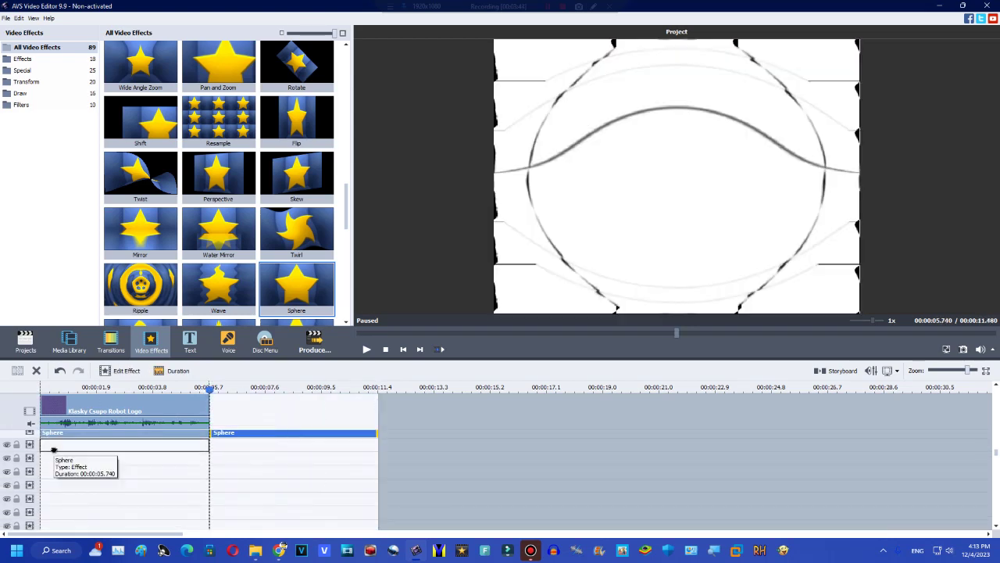
{"action": "right_click", "coordinate": [53, 447]}
{"action": "left_click", "coordinate": [105, 504]}
{"action": "left_click_drag", "start_coordinate": [249, 446], "coordinate": [105, 475]}
{"action": "left_click_drag", "start_coordinate": [104, 475], "coordinate": [35, 504]}
{"action": "right_click", "coordinate": [103, 463]}
{"action": "left_click", "coordinate": [156, 443]}
{"action": "right_click", "coordinate": [62, 471]}
{"action": "left_click", "coordinate": [100, 452]}
{"action": "right_click", "coordinate": [63, 488]}
{"action": "left_click", "coordinate": [100, 468]}
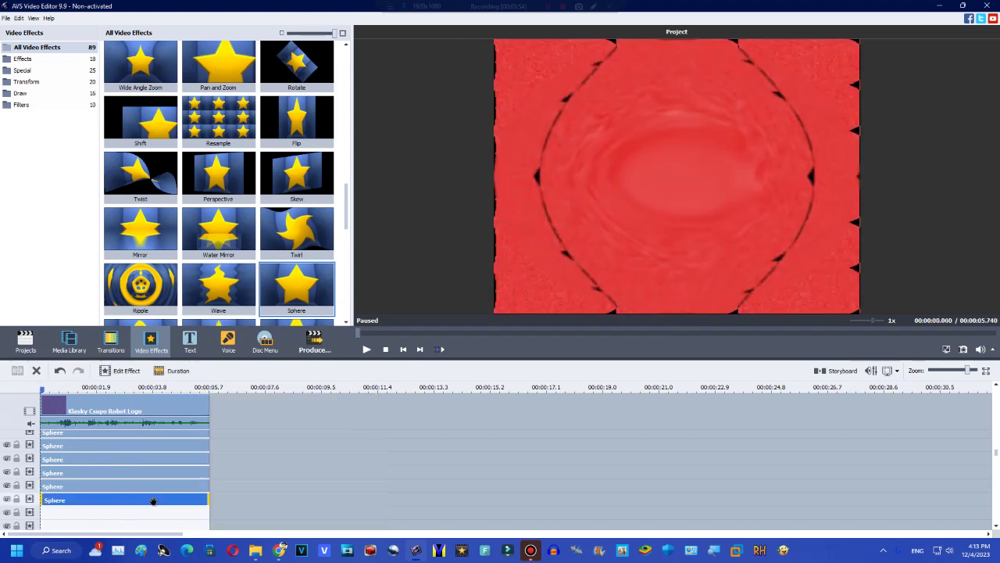
{"action": "left_click_drag", "start_coordinate": [140, 508], "coordinate": [197, 479]}
{"action": "right_click", "coordinate": [181, 497]}
{"action": "left_click", "coordinate": [234, 489]}
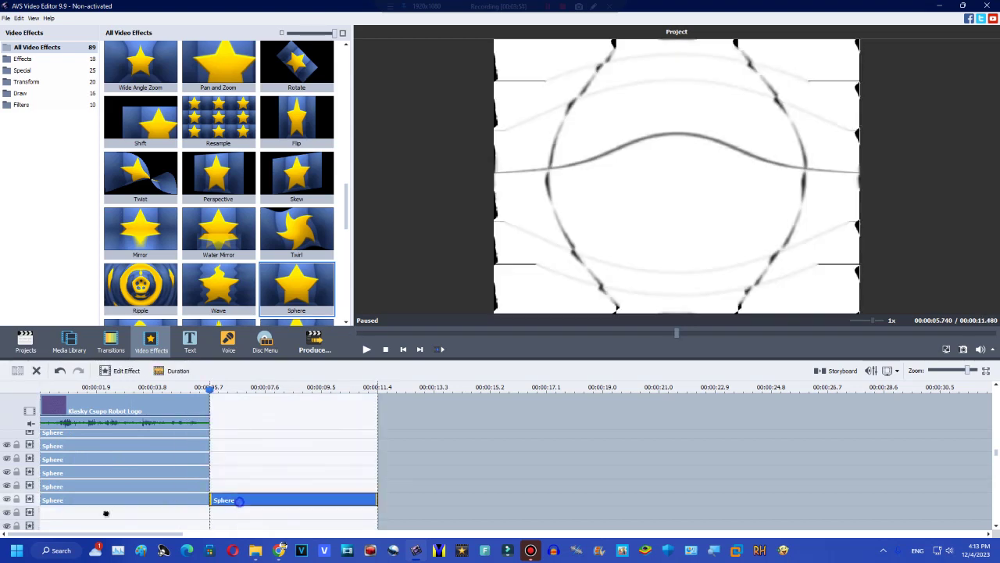
{"action": "left_click_drag", "start_coordinate": [41, 511], "coordinate": [53, 514]}
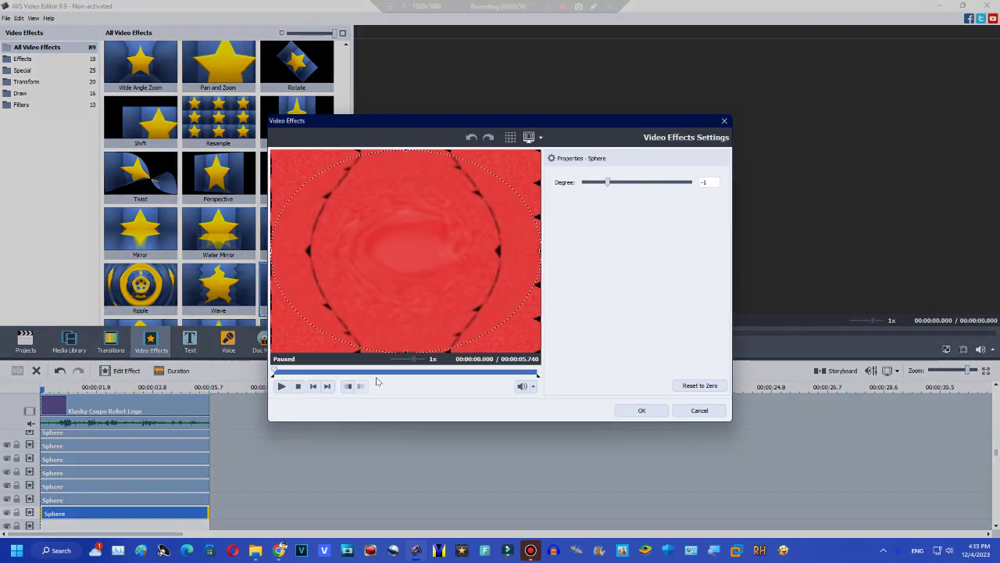
- Set the degree of the fourth and fifth Sphere effects below Resample to 10
{"action": "left_click", "coordinate": [375, 372]}
{"action": "left_click", "coordinate": [642, 410]}
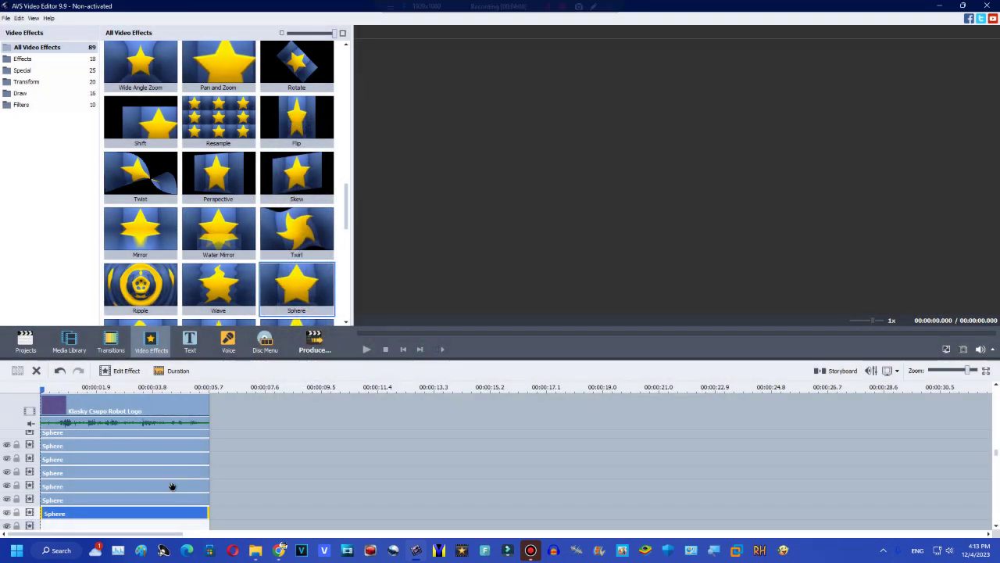
{"action": "scroll", "coordinate": [156, 467], "scroll_direction": "down", "scroll_amount": 1}
{"action": "scroll", "coordinate": [112, 452], "scroll_direction": "up", "scroll_amount": 3}
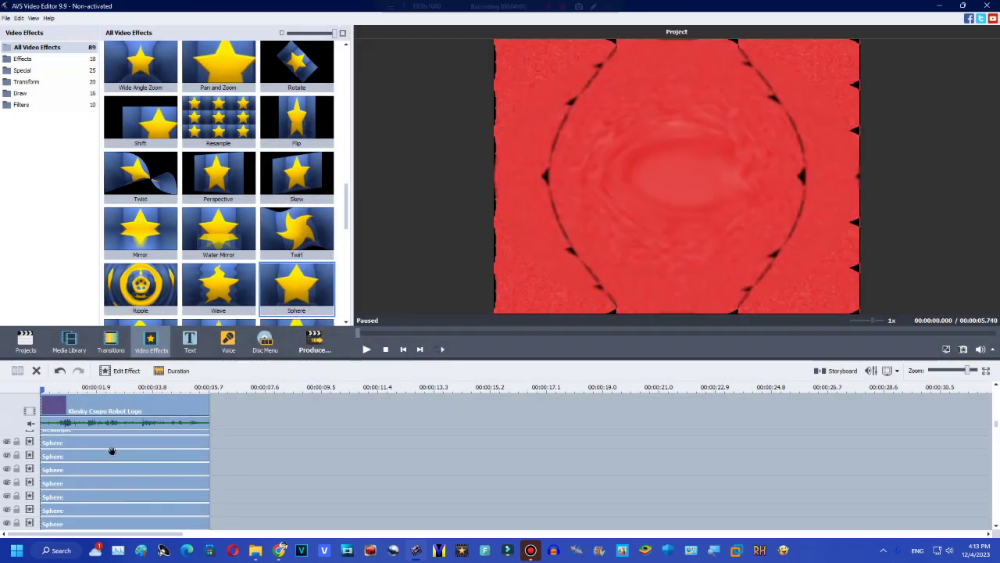
{"action": "scroll", "coordinate": [82, 486], "scroll_direction": "down", "scroll_amount": 1}
{"action": "left_click", "coordinate": [63, 509]}
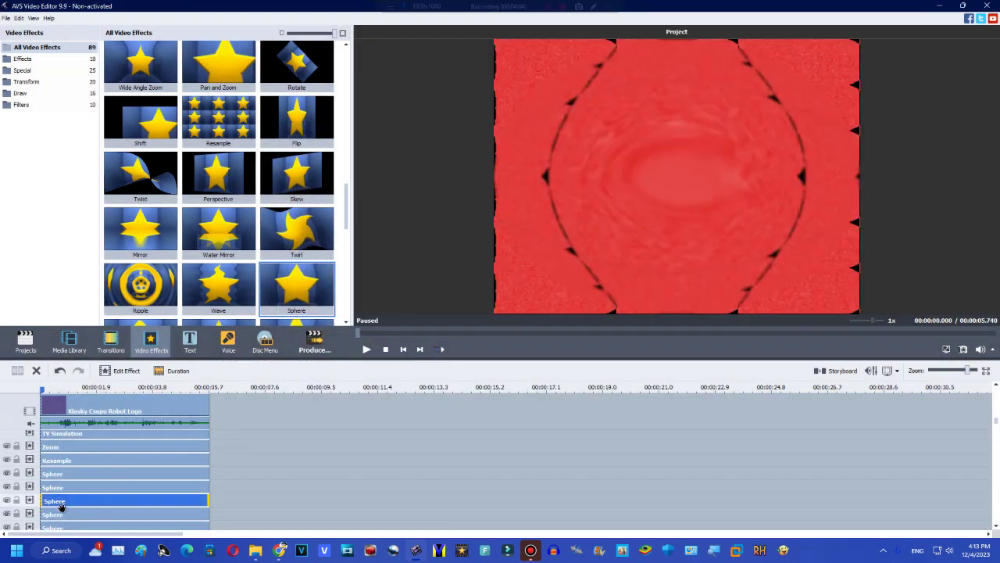
{"action": "left_click", "coordinate": [126, 371]}
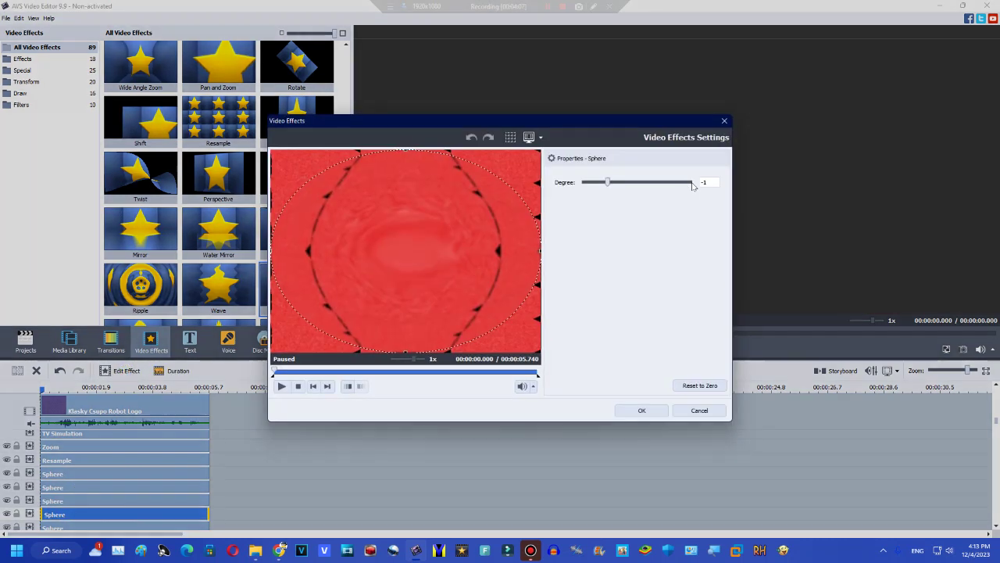
{"action": "left_click", "coordinate": [622, 185]}
{"action": "left_click_drag", "start_coordinate": [625, 187], "coordinate": [645, 186]}
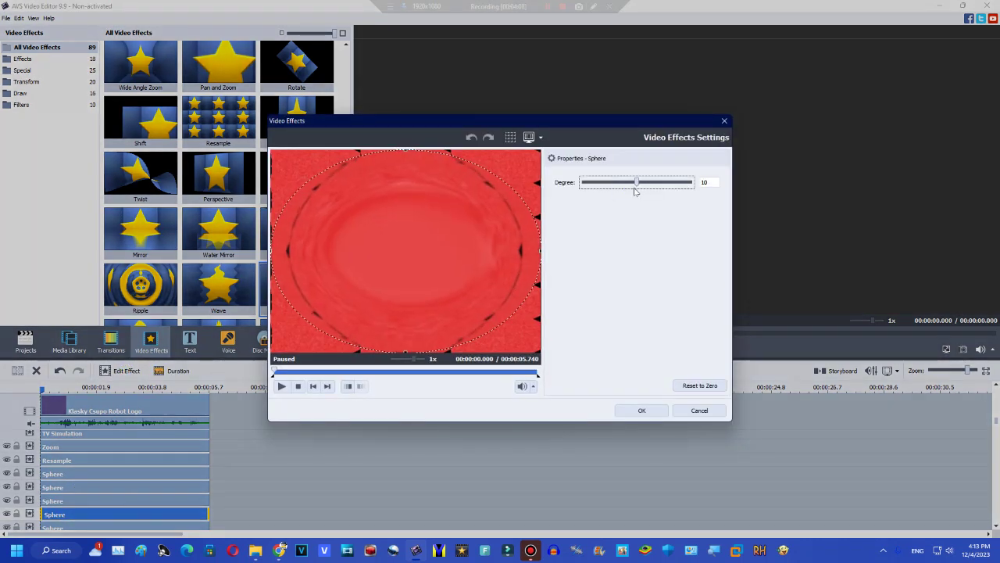
{"action": "left_click", "coordinate": [643, 410]}
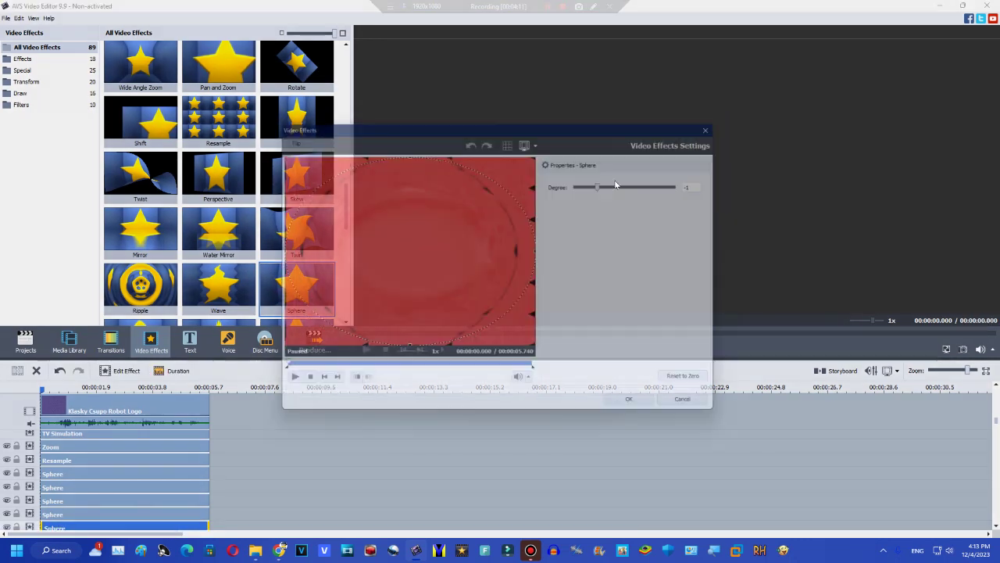
{"action": "left_click_drag", "start_coordinate": [620, 185], "coordinate": [631, 186]}
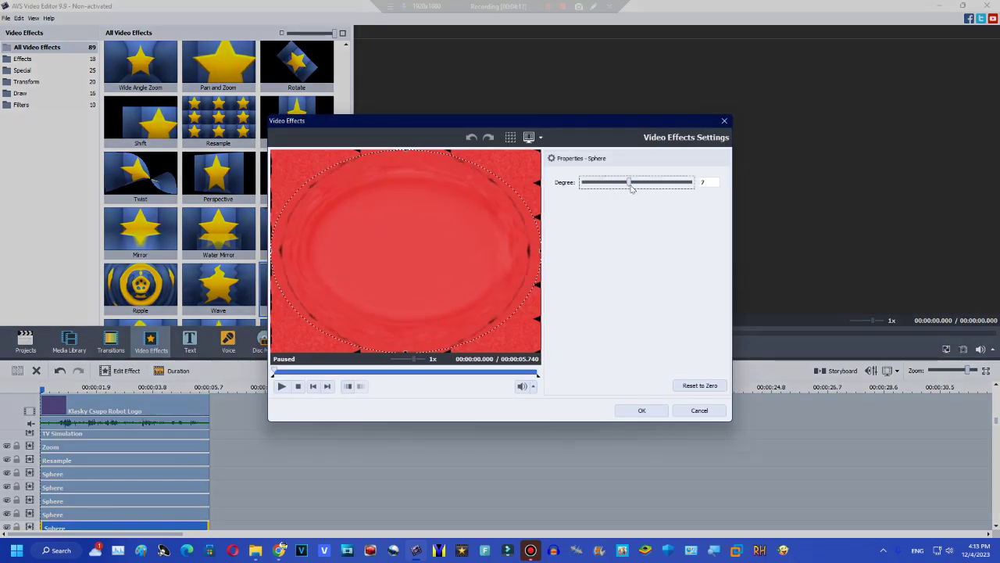
{"action": "left_click", "coordinate": [642, 410]}
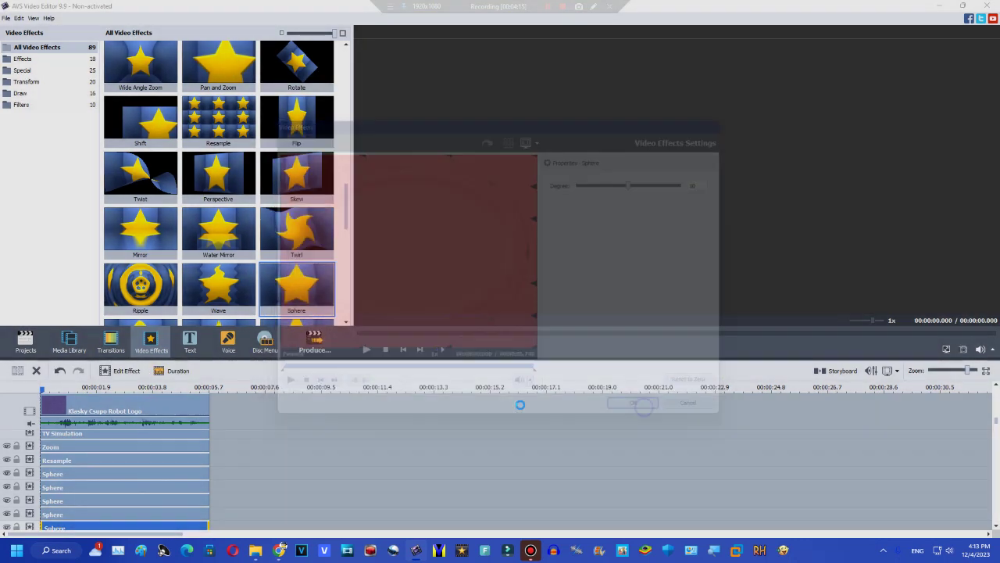
- Duplicate the lowest Sphere effect five times, placing each copy on the next empty line at the clip's start
{"action": "scroll", "coordinate": [122, 451], "scroll_direction": "down", "scroll_amount": 3}
{"action": "scroll", "coordinate": [124, 452], "scroll_direction": "down", "scroll_amount": 5}
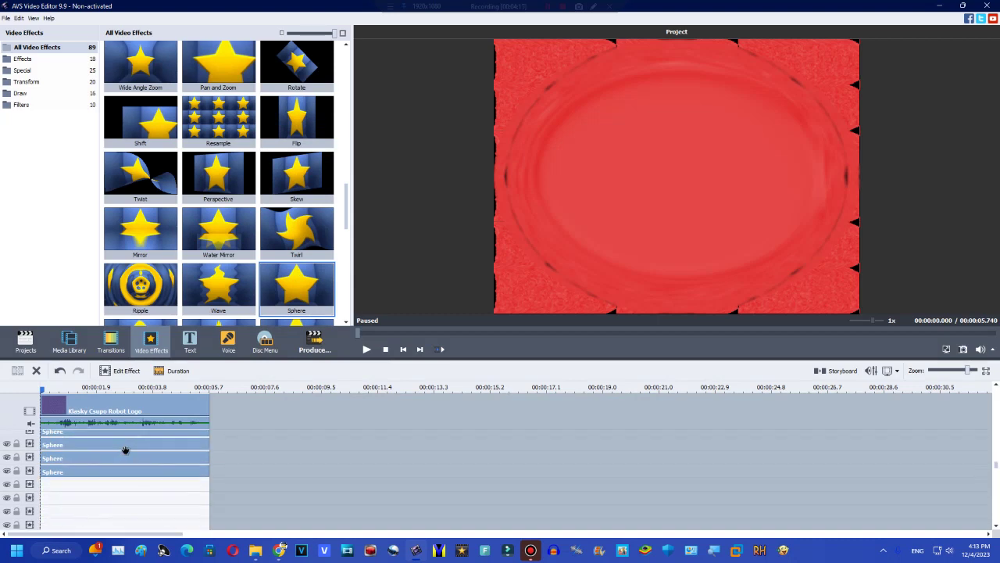
{"action": "right_click", "coordinate": [128, 438]}
{"action": "left_click", "coordinate": [154, 497]}
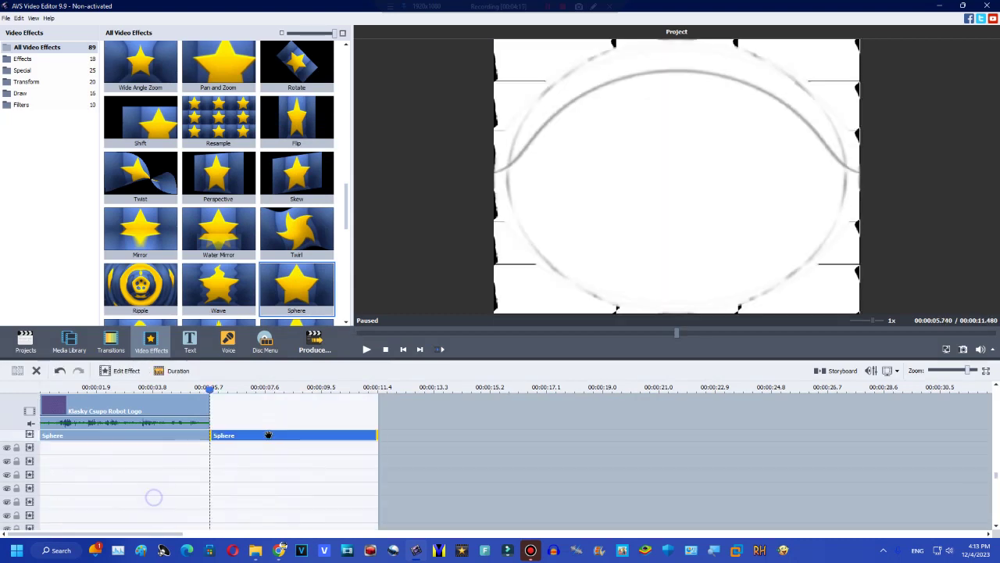
{"action": "right_click", "coordinate": [49, 449]}
{"action": "left_click_drag", "start_coordinate": [268, 434], "coordinate": [24, 482]}
{"action": "left_click", "coordinate": [84, 508]}
{"action": "right_click", "coordinate": [77, 462]}
{"action": "left_click", "coordinate": [118, 449]}
{"action": "right_click", "coordinate": [72, 485]}
{"action": "right_click", "coordinate": [65, 477]}
{"action": "left_click", "coordinate": [93, 458]}
{"action": "left_click_drag", "start_coordinate": [228, 476], "coordinate": [218, 478]}
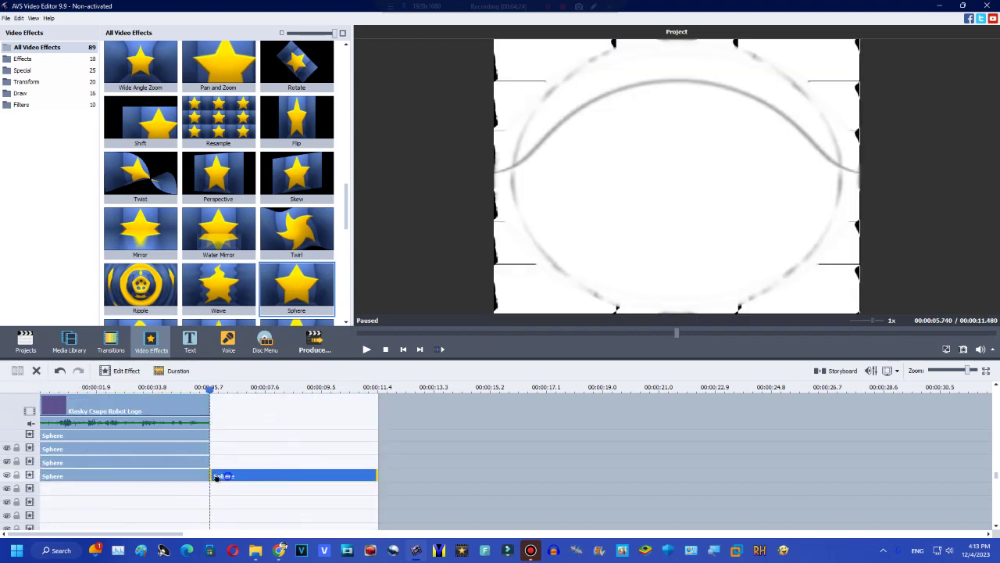
{"action": "left_click_drag", "start_coordinate": [48, 492], "coordinate": [47, 491]}
{"action": "right_click", "coordinate": [48, 491]}
{"action": "left_click", "coordinate": [79, 473]}
{"action": "left_click_drag", "start_coordinate": [228, 487], "coordinate": [57, 507]}
- Stack six more copies of the lowest Sphere effect on the following empty lines, aligned with the clip's start
{"action": "scroll", "coordinate": [98, 464], "scroll_direction": "down", "scroll_amount": 3}
{"action": "right_click", "coordinate": [112, 451]}
{"action": "left_click", "coordinate": [141, 507]}
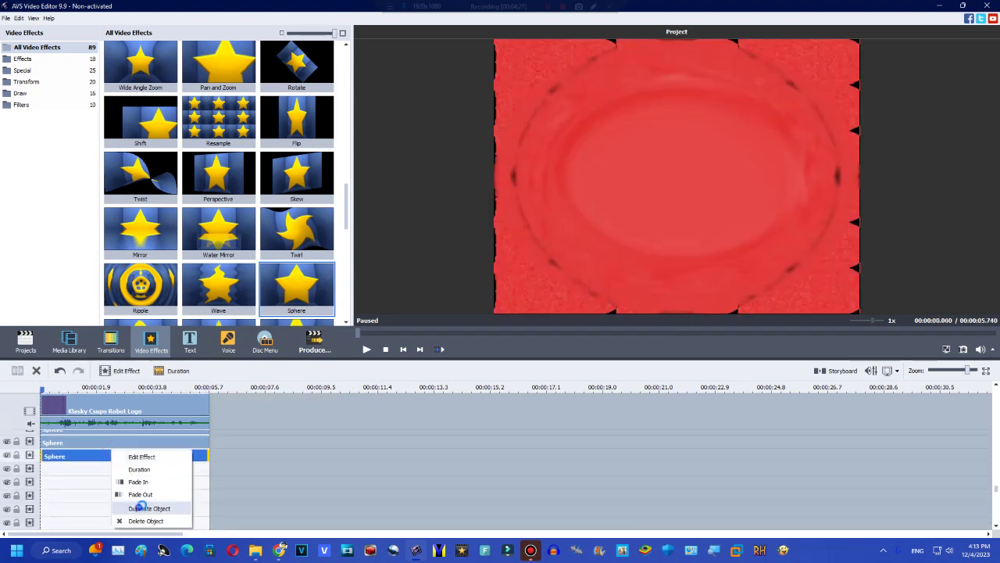
{"action": "left_click_drag", "start_coordinate": [285, 454], "coordinate": [14, 478]}
{"action": "right_click", "coordinate": [73, 469]}
{"action": "left_click", "coordinate": [88, 446]}
{"action": "right_click", "coordinate": [57, 493]}
{"action": "left_click", "coordinate": [82, 471]}
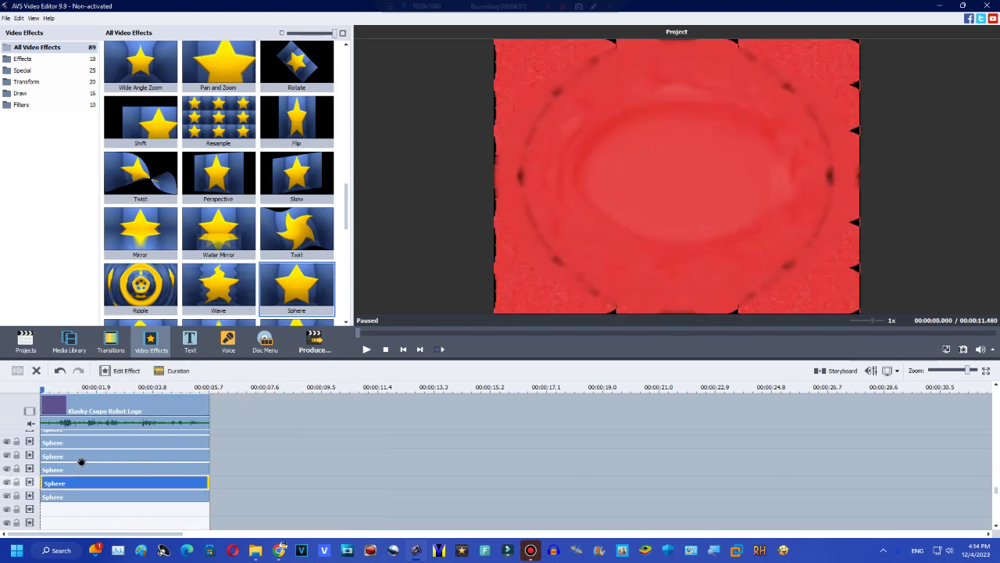
{"action": "scroll", "coordinate": [87, 459], "scroll_direction": "down", "scroll_amount": 3}
{"action": "right_click", "coordinate": [96, 451]}
{"action": "left_click", "coordinate": [119, 505]}
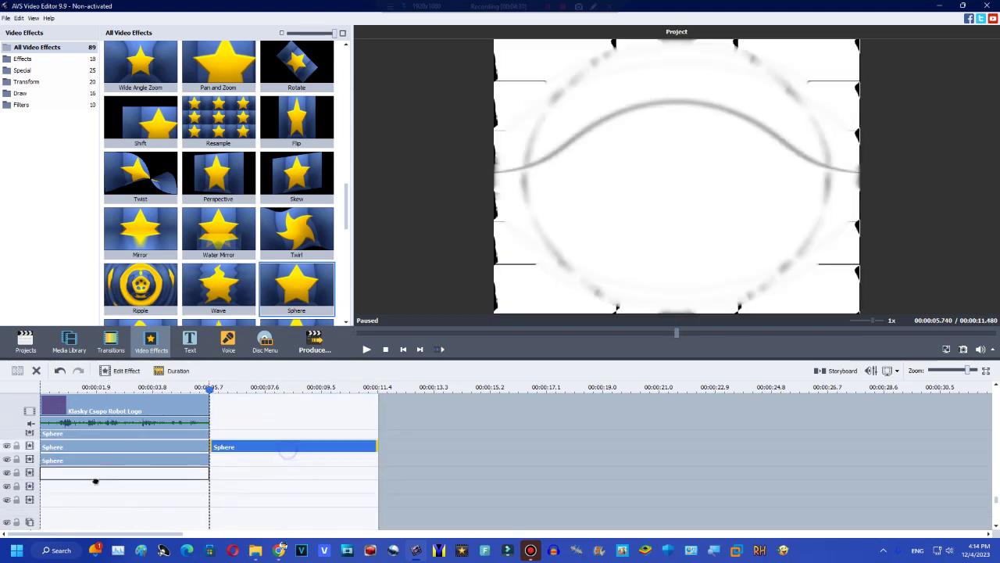
{"action": "left_click_drag", "start_coordinate": [96, 481], "coordinate": [97, 481]}
{"action": "right_click", "coordinate": [123, 461]}
{"action": "left_click", "coordinate": [147, 443]}
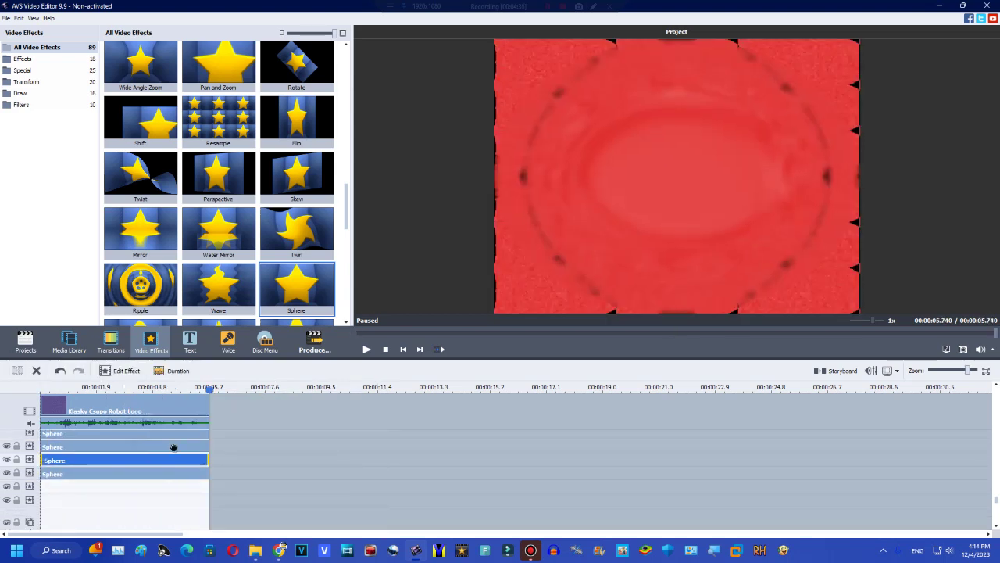
{"action": "left_click_drag", "start_coordinate": [235, 466], "coordinate": [65, 484]}
{"action": "right_click", "coordinate": [65, 484]}
{"action": "left_click", "coordinate": [83, 462]}
{"action": "left_click_drag", "start_coordinate": [248, 483], "coordinate": [69, 497]}
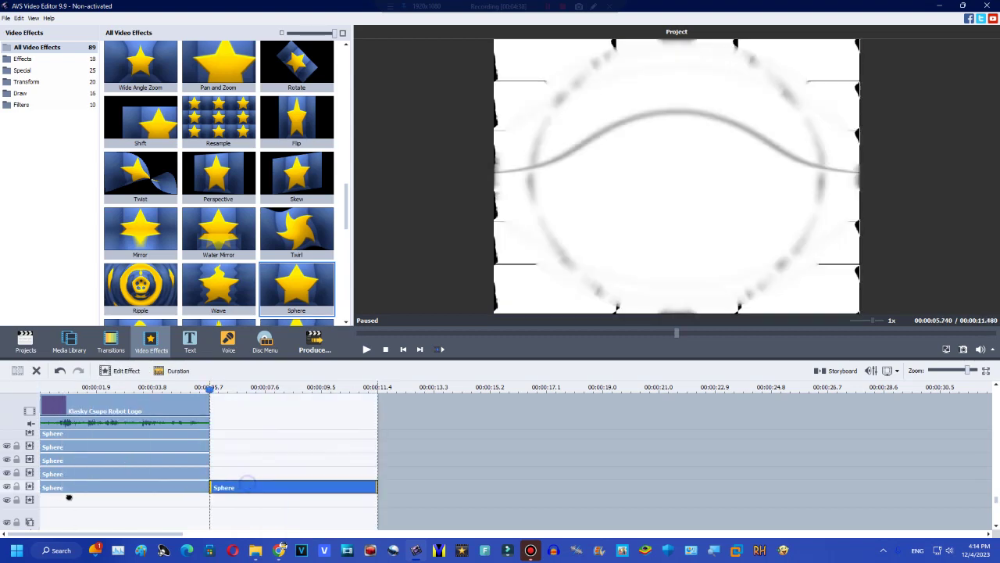
- Add a further batch of empty effect lines for more Sphere copies
{"action": "right_click", "coordinate": [329, 472]}
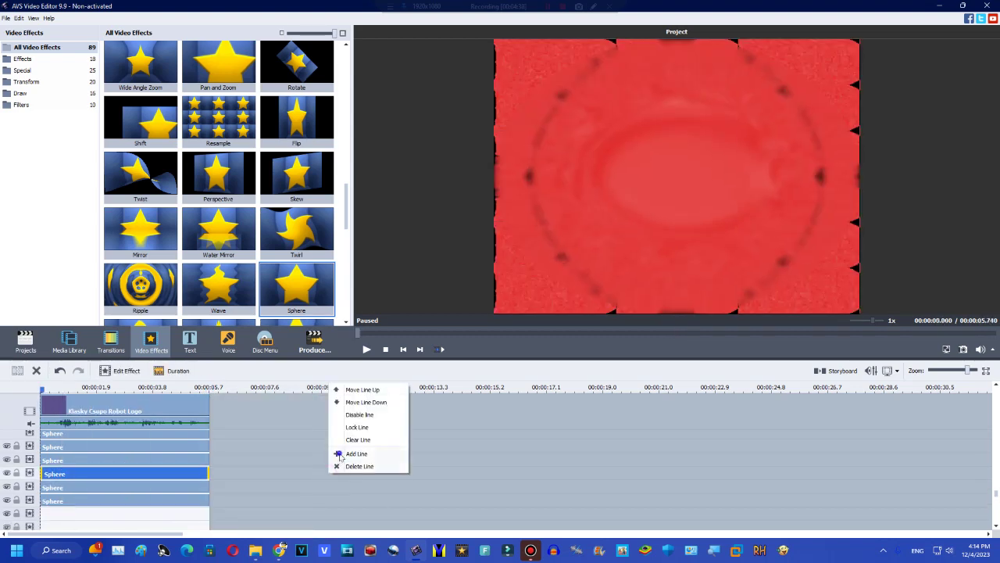
{"action": "right_click", "coordinate": [339, 457]}
{"action": "right_click", "coordinate": [329, 474]}
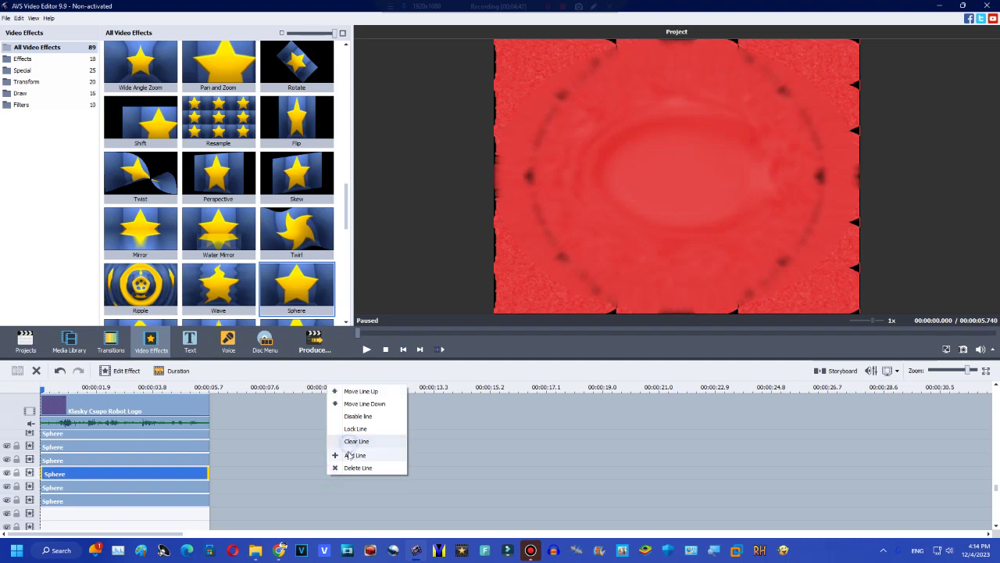
{"action": "right_click", "coordinate": [334, 484]}
{"action": "left_click", "coordinate": [335, 480]}
{"action": "right_click", "coordinate": [333, 479]}
{"action": "left_click", "coordinate": [342, 460]}
{"action": "right_click", "coordinate": [333, 485]}
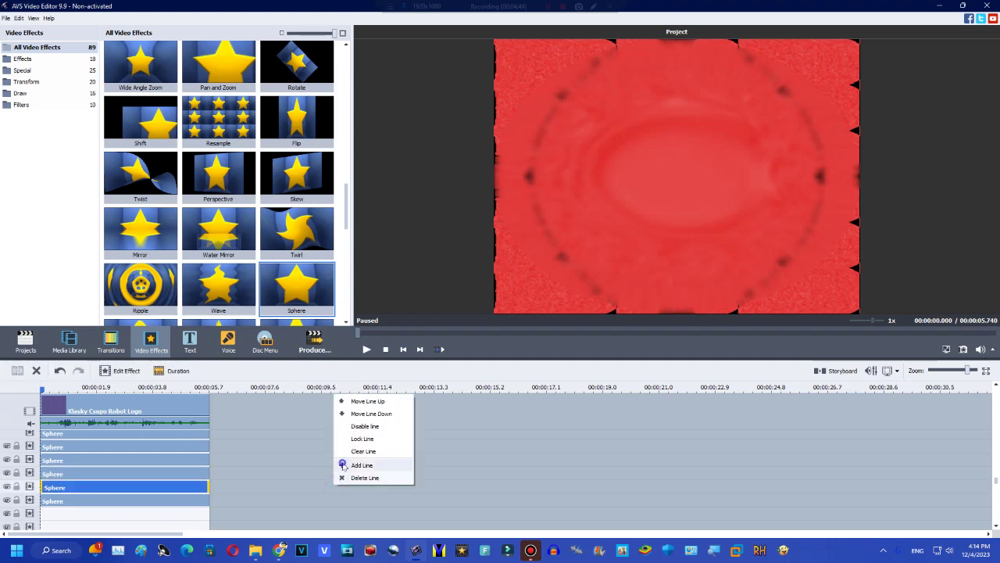
{"action": "left_click", "coordinate": [343, 465]}
{"action": "right_click", "coordinate": [335, 489]}
{"action": "left_click", "coordinate": [342, 471]}
{"action": "right_click", "coordinate": [329, 482]}
{"action": "left_click", "coordinate": [341, 464]}
{"action": "right_click", "coordinate": [335, 477]}
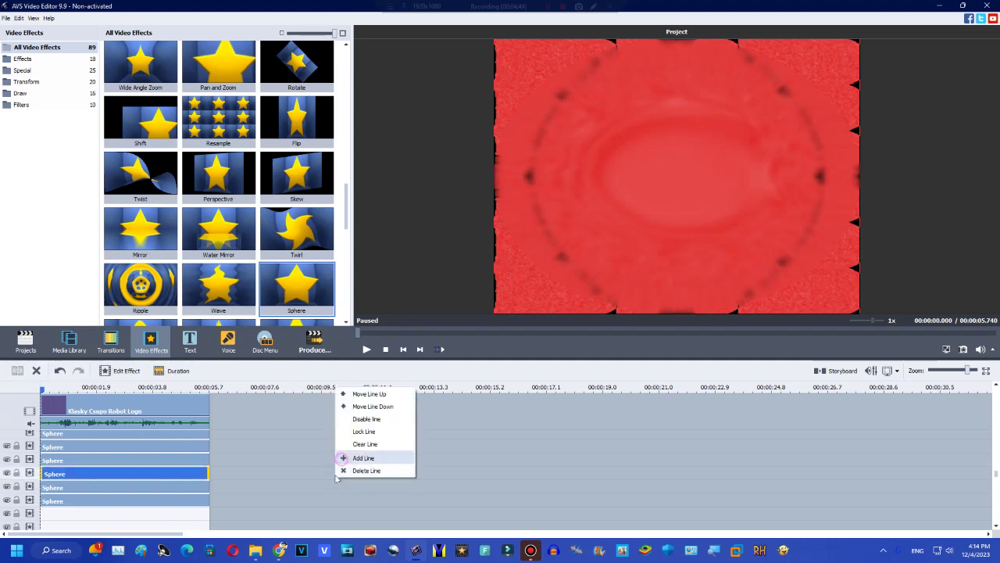
{"action": "left_click", "coordinate": [343, 459]}
{"action": "right_click", "coordinate": [331, 480]}
{"action": "left_click", "coordinate": [341, 462]}
{"action": "right_click", "coordinate": [289, 471]}
{"action": "left_click", "coordinate": [178, 484]}
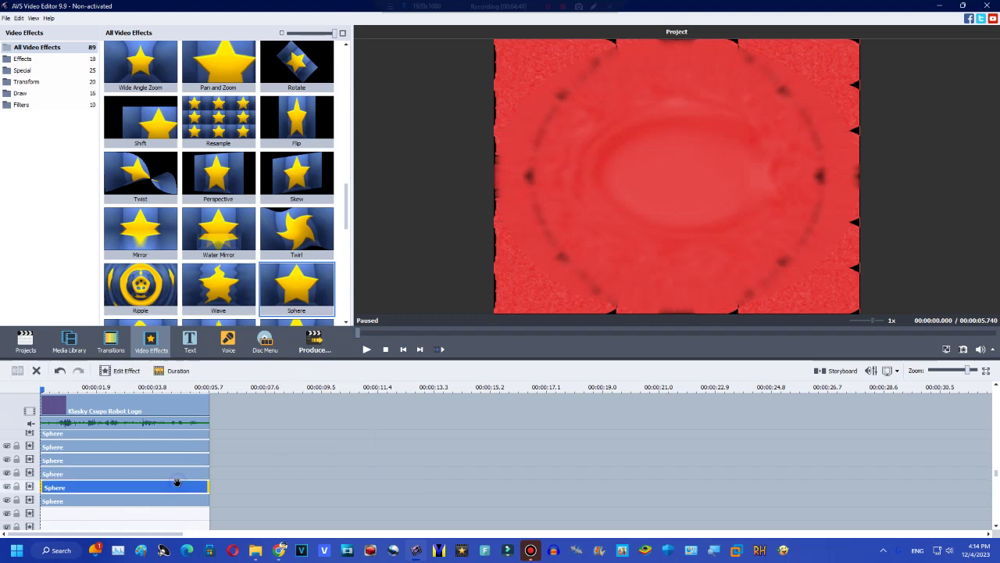
- Duplicate the lowest Sphere effect five times, moving each copy to the next empty line under the clip
{"action": "scroll", "coordinate": [168, 469], "scroll_direction": "down", "scroll_amount": 2}
{"action": "right_click", "coordinate": [150, 448]}
{"action": "left_click", "coordinate": [182, 505]}
{"action": "left_click_drag", "start_coordinate": [239, 443], "coordinate": [14, 468]}
{"action": "right_click", "coordinate": [47, 454]}
{"action": "left_click", "coordinate": [95, 512]}
{"action": "right_click", "coordinate": [62, 471]}
{"action": "left_click", "coordinate": [107, 450]}
{"action": "left_click_drag", "start_coordinate": [216, 471], "coordinate": [45, 482]}
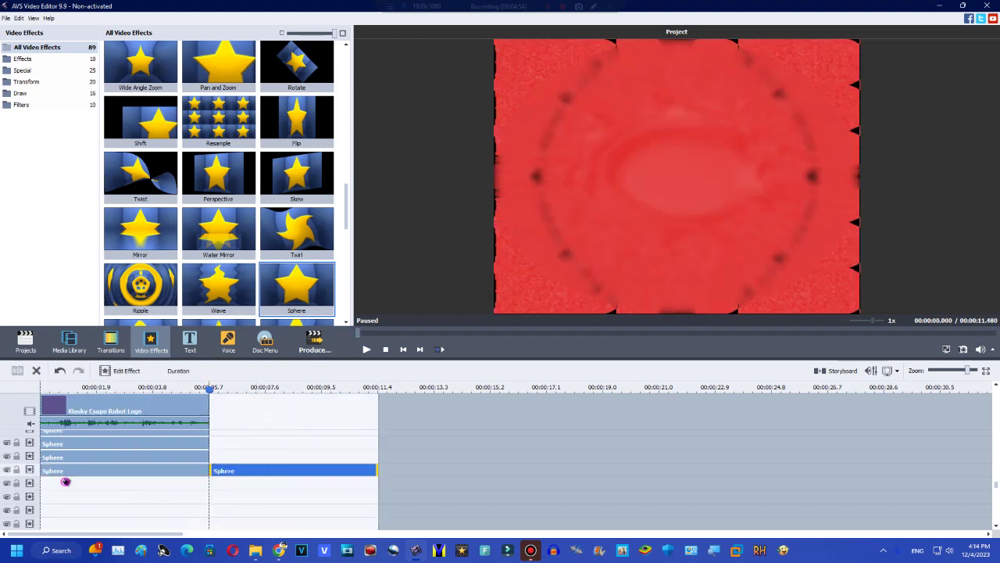
{"action": "right_click", "coordinate": [73, 473]}
{"action": "left_click", "coordinate": [114, 457]}
{"action": "right_click", "coordinate": [117, 497]}
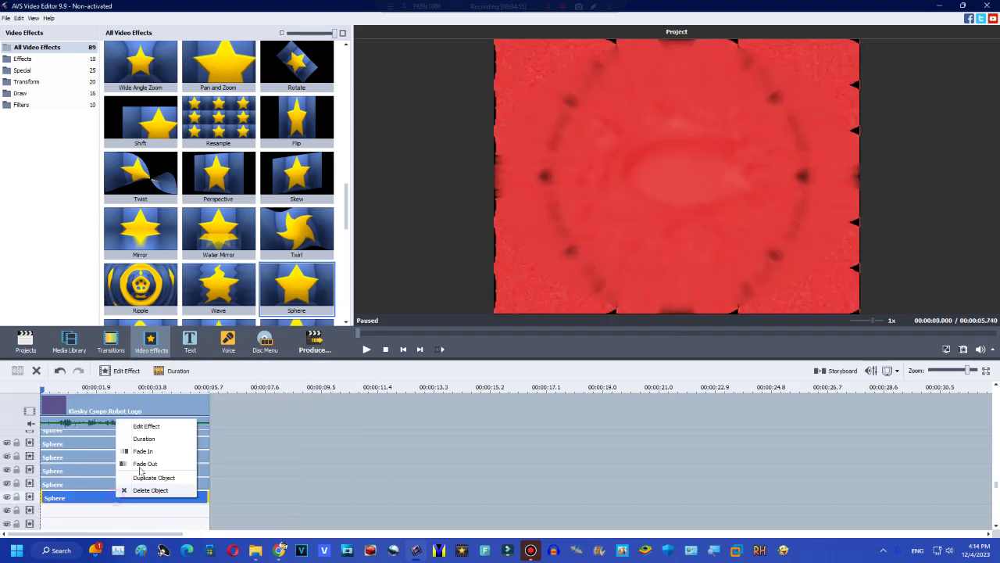
{"action": "left_click", "coordinate": [145, 476]}
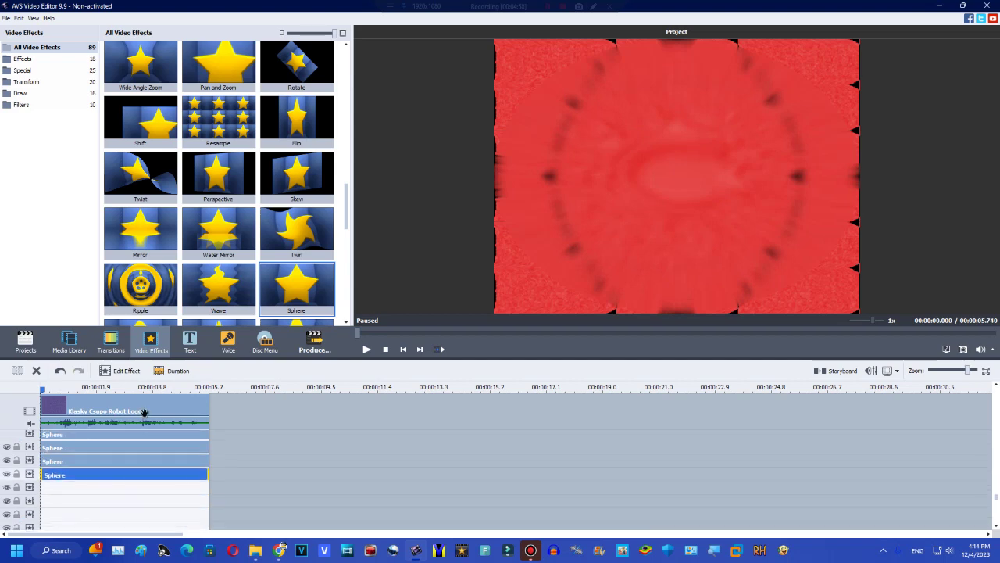
- Preview the clip at about 2.1 seconds and stack five further Sphere copies on the next lines at the clip's start
{"action": "scroll", "coordinate": [144, 412], "scroll_direction": "down", "scroll_amount": 1}
{"action": "left_click", "coordinate": [102, 389]}
{"action": "right_click", "coordinate": [159, 460]}
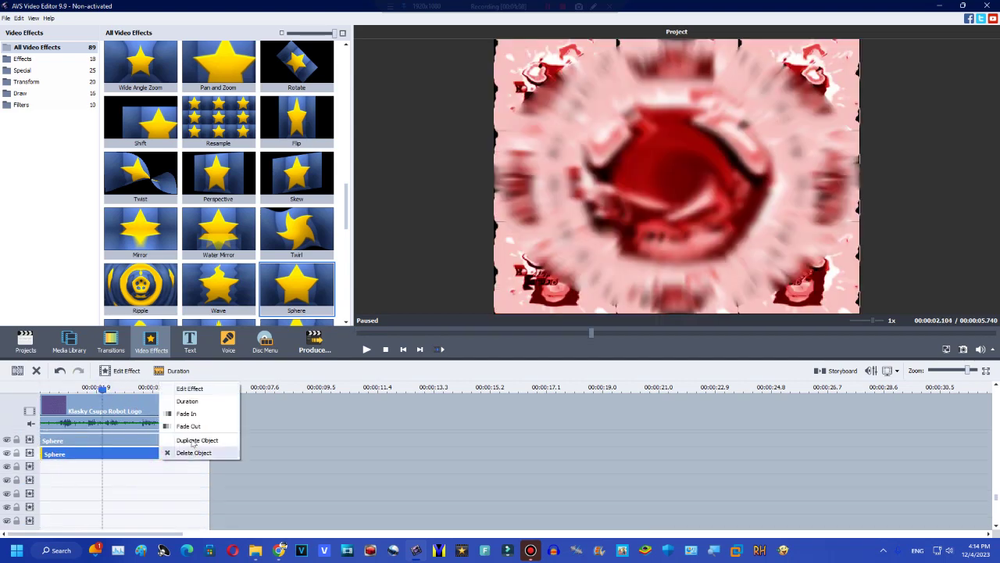
{"action": "left_click", "coordinate": [234, 452]}
{"action": "left_click_drag", "start_coordinate": [68, 470], "coordinate": [69, 470]}
{"action": "right_click", "coordinate": [69, 469]}
{"action": "left_click", "coordinate": [89, 448]}
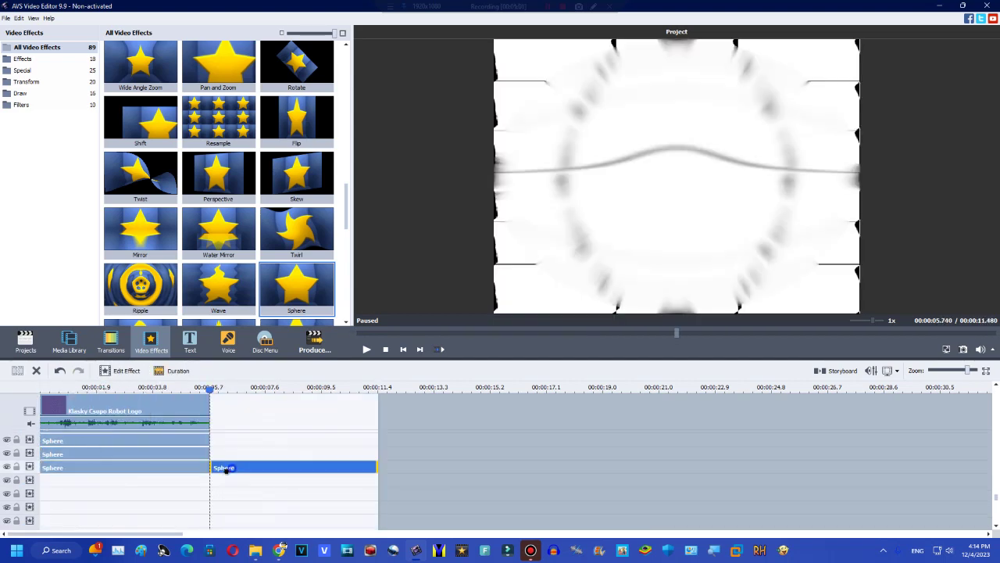
{"action": "right_click", "coordinate": [58, 474]}
{"action": "left_click", "coordinate": [78, 460]}
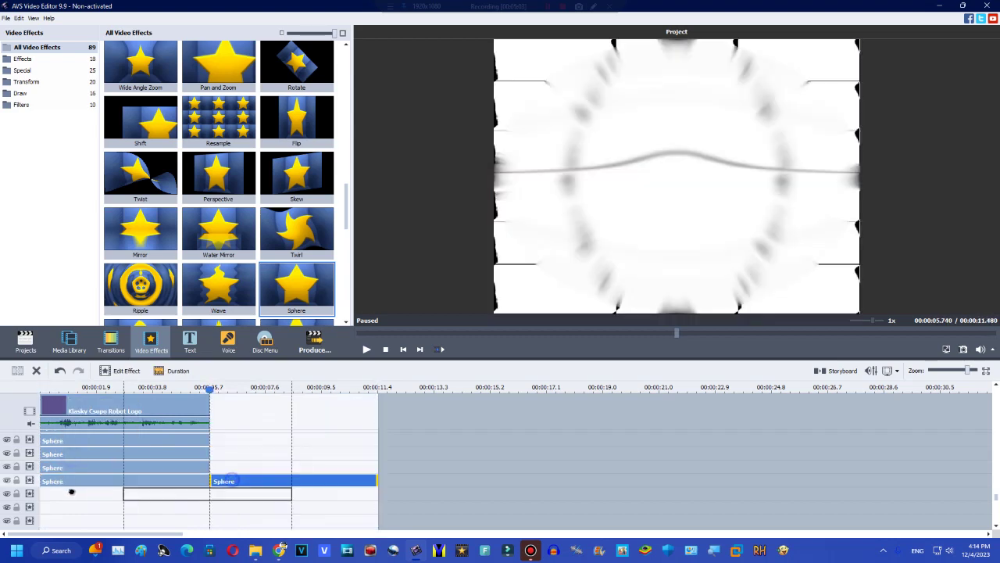
{"action": "right_click", "coordinate": [51, 481]}
{"action": "left_click", "coordinate": [79, 473]}
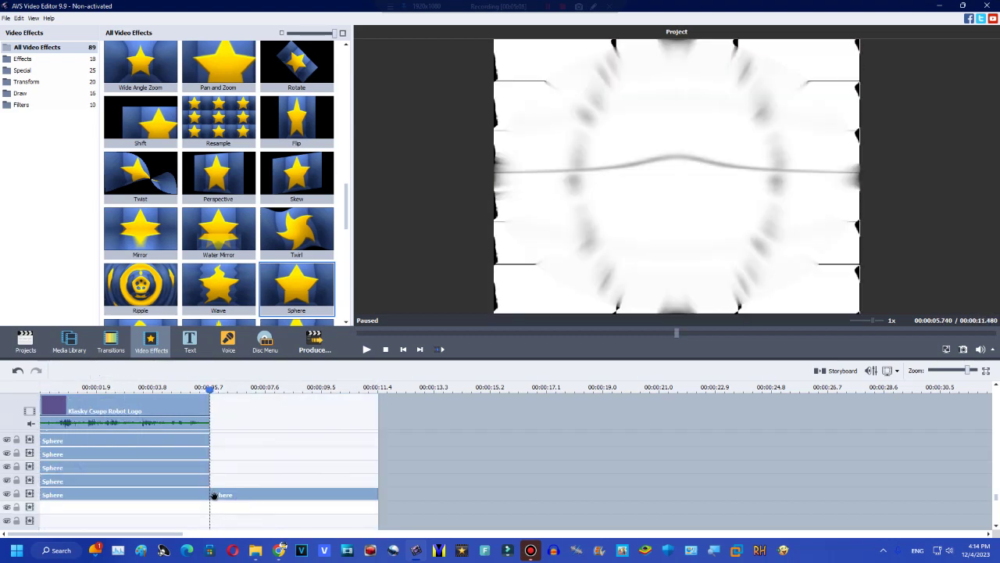
{"action": "right_click", "coordinate": [55, 497]}
{"action": "left_click", "coordinate": [86, 491]}
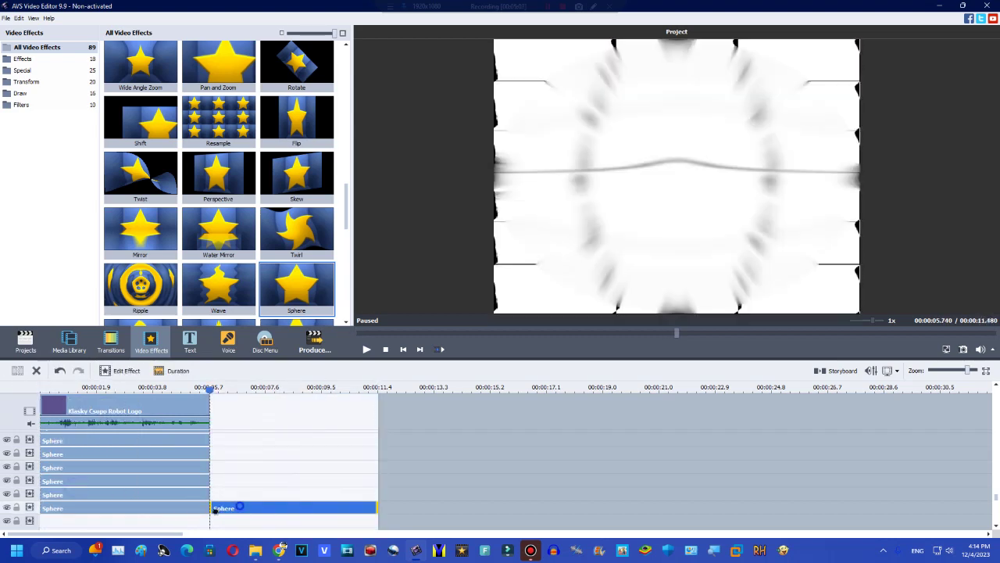
{"action": "left_click_drag", "start_coordinate": [12, 529], "coordinate": [12, 529]}
{"action": "scroll", "coordinate": [101, 404], "scroll_direction": "down", "scroll_amount": 1}
- Move the lowest Sphere effect up into the empty gap line and duplicate it onto the line below
{"action": "left_click", "coordinate": [113, 407]}
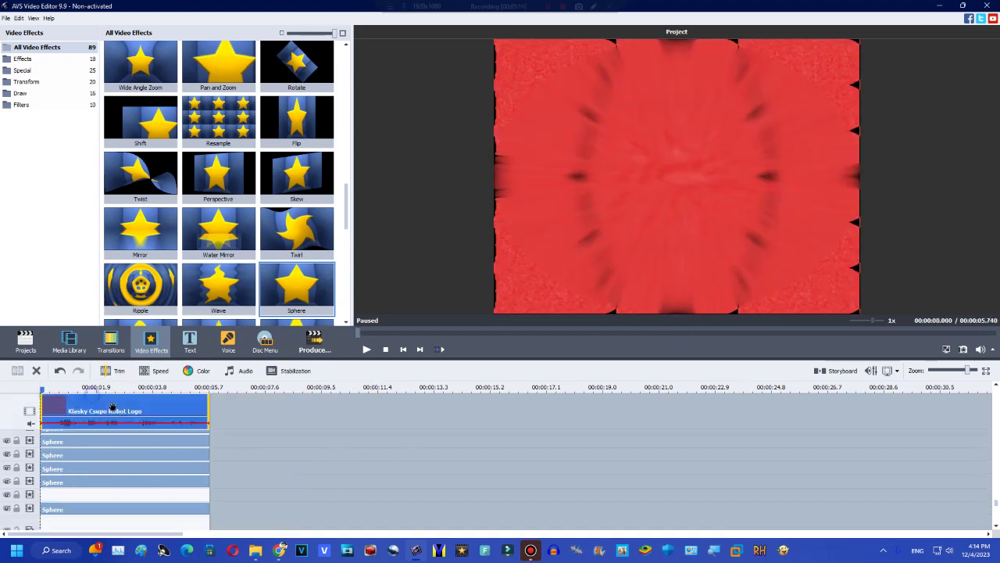
{"action": "left_click", "coordinate": [113, 387]}
{"action": "right_click", "coordinate": [110, 503]}
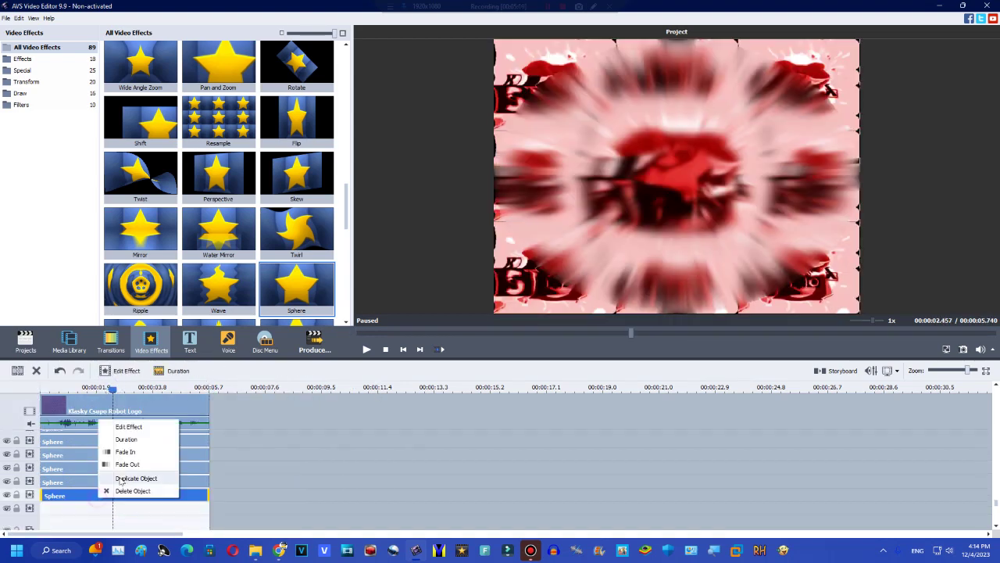
{"action": "left_click", "coordinate": [125, 478]}
{"action": "left_click_drag", "start_coordinate": [70, 509], "coordinate": [67, 510]}
- Add three more empty effect lines for the Sphere stack
{"action": "right_click", "coordinate": [279, 504]}
{"action": "left_click", "coordinate": [300, 482]}
{"action": "right_click", "coordinate": [294, 491]}
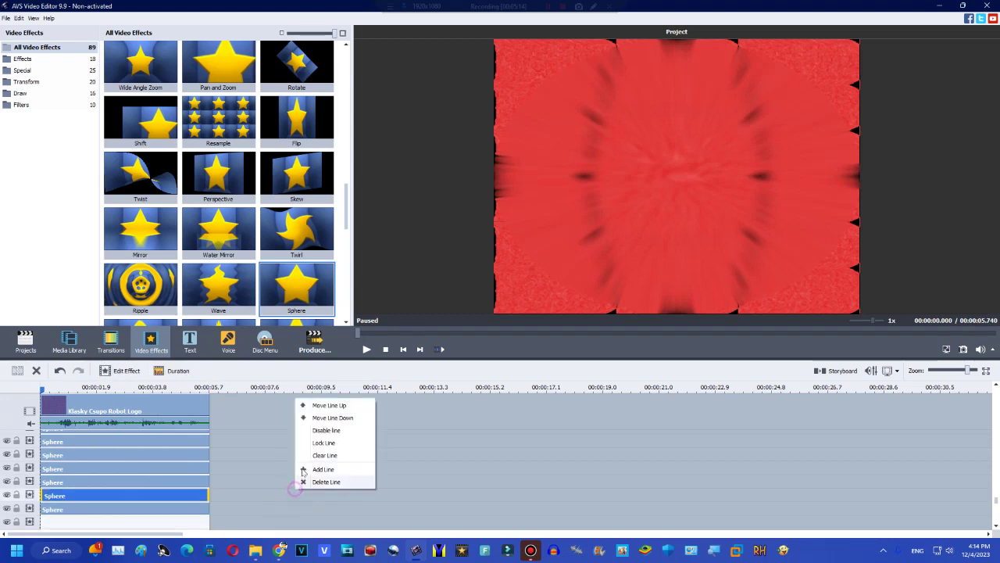
{"action": "left_click", "coordinate": [305, 468]}
{"action": "right_click", "coordinate": [296, 485]}
{"action": "left_click", "coordinate": [303, 466]}
- Duplicate the lowest Sphere effect twice, placing the copies on the next two empty lines at the clip's start
{"action": "scroll", "coordinate": [219, 482], "scroll_direction": "down", "scroll_amount": 1}
{"action": "right_click", "coordinate": [146, 481]}
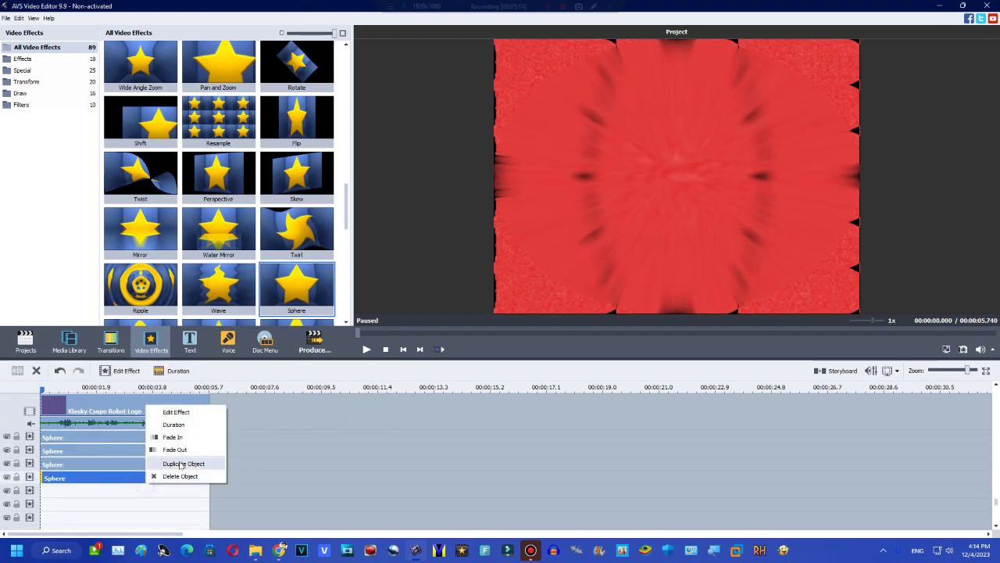
{"action": "left_click", "coordinate": [180, 464]}
{"action": "left_click_drag", "start_coordinate": [233, 478], "coordinate": [59, 492]}
{"action": "right_click", "coordinate": [57, 493]}
{"action": "left_click", "coordinate": [86, 473]}
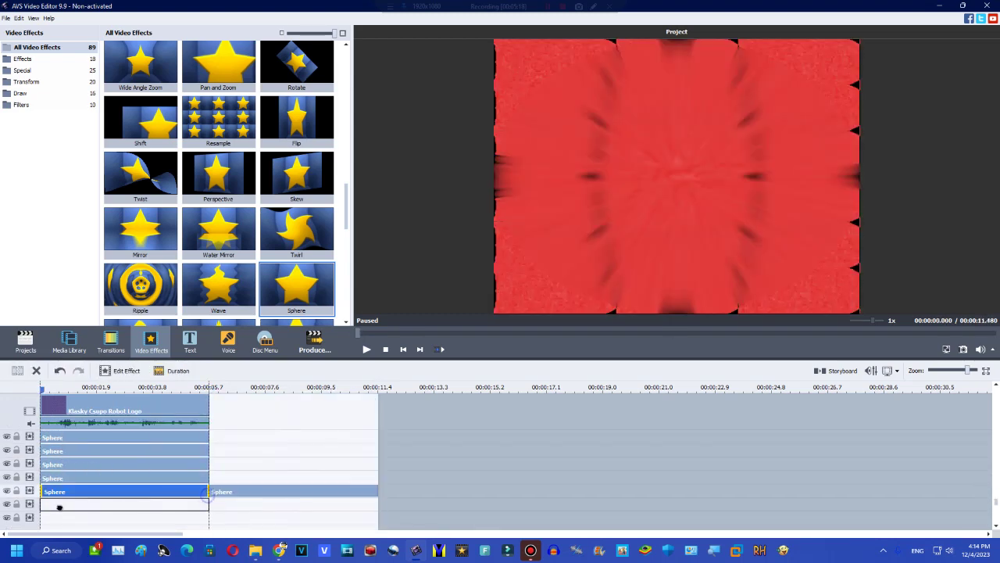
{"action": "left_click_drag", "start_coordinate": [218, 491], "coordinate": [55, 505]}
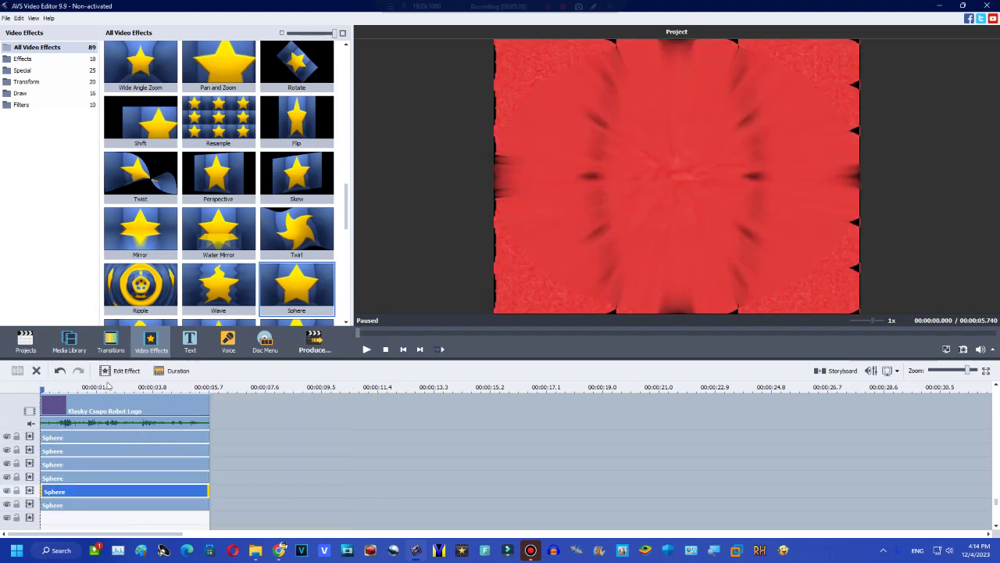
- Duplicate the selected Sphere effect onto the last empty line at the clip's start and preview the frame at about 2.5 seconds
{"action": "left_click", "coordinate": [104, 387]}
{"action": "right_click", "coordinate": [183, 495]}
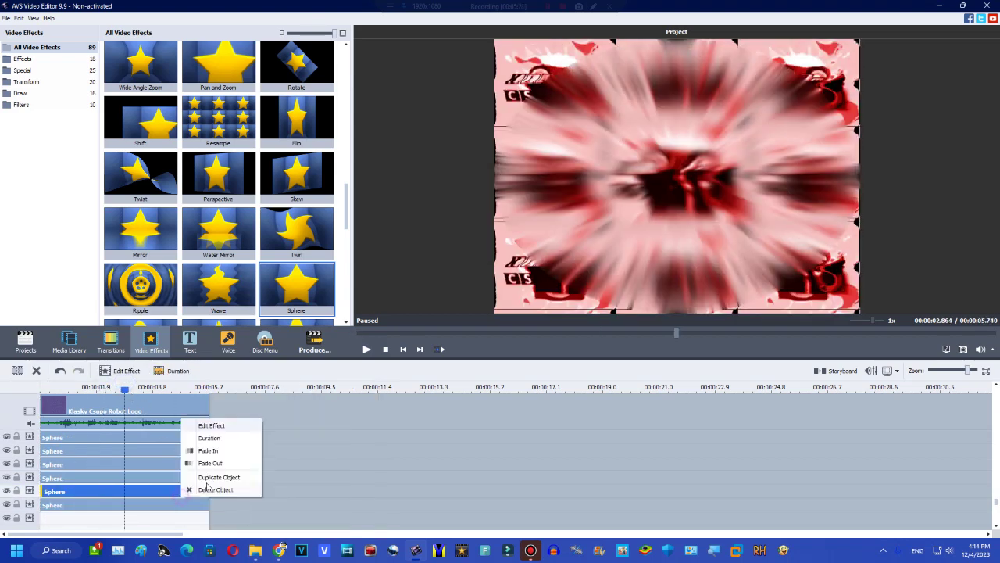
{"action": "left_click", "coordinate": [227, 476]}
{"action": "left_click_drag", "start_coordinate": [54, 514], "coordinate": [53, 518]}
{"action": "left_click", "coordinate": [115, 388]}
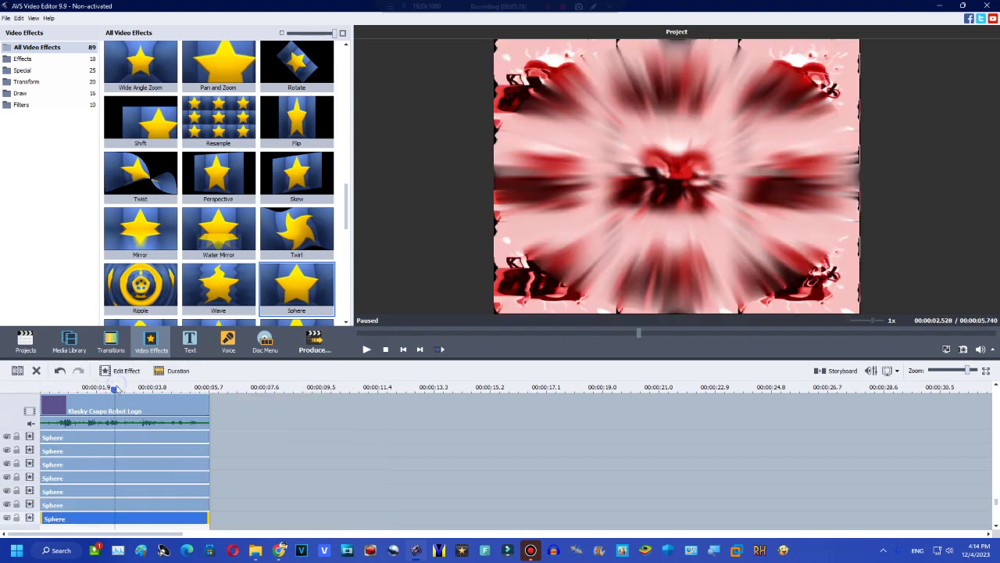
- Check the lowest Sphere effect's settings without changing them, and preview the clip at about 1.8 and 3.6 seconds
{"action": "left_click", "coordinate": [116, 374]}
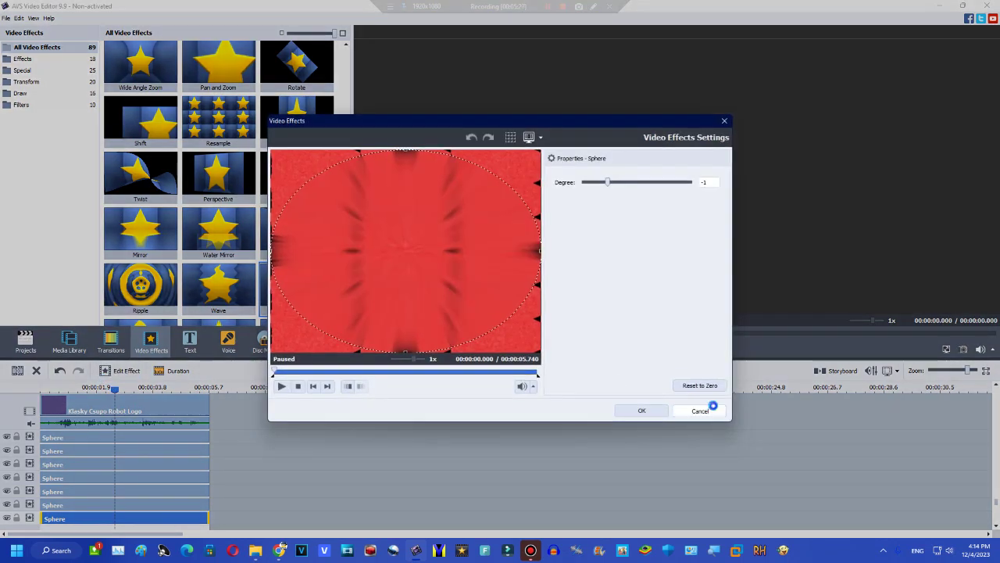
{"action": "left_click", "coordinate": [713, 408]}
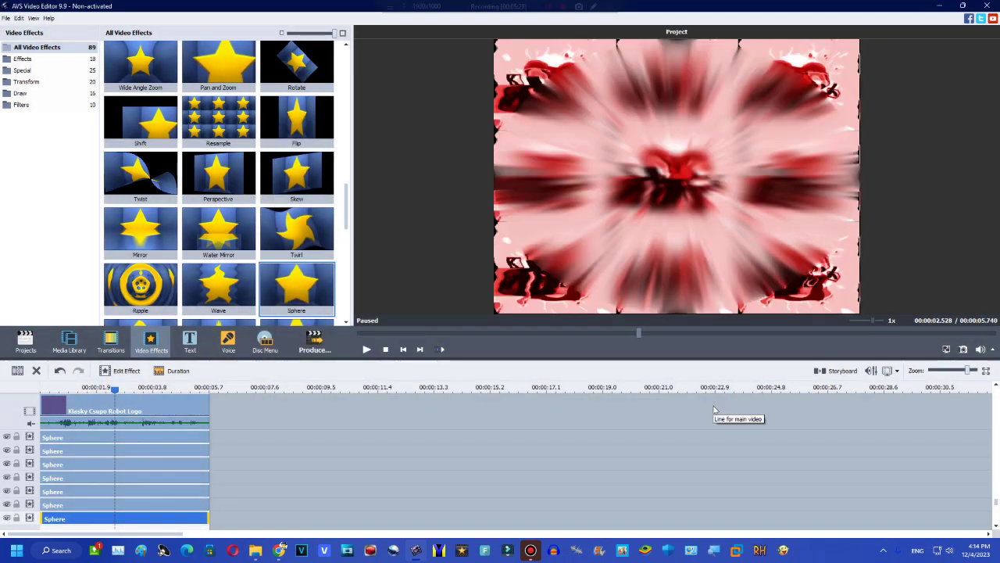
{"action": "left_click_drag", "start_coordinate": [556, 332], "coordinate": [494, 326]}
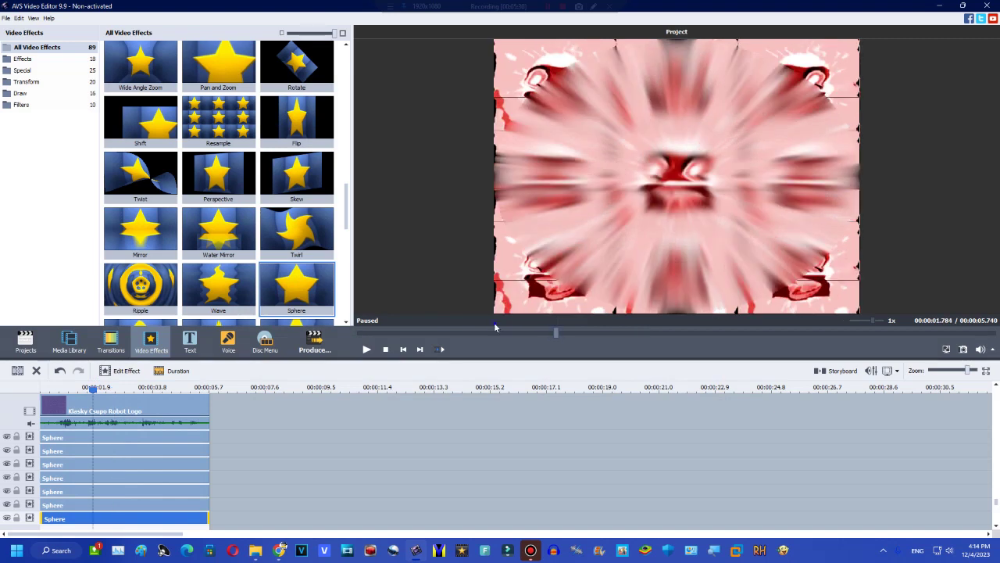
{"action": "left_click_drag", "start_coordinate": [557, 333], "coordinate": [756, 335]}
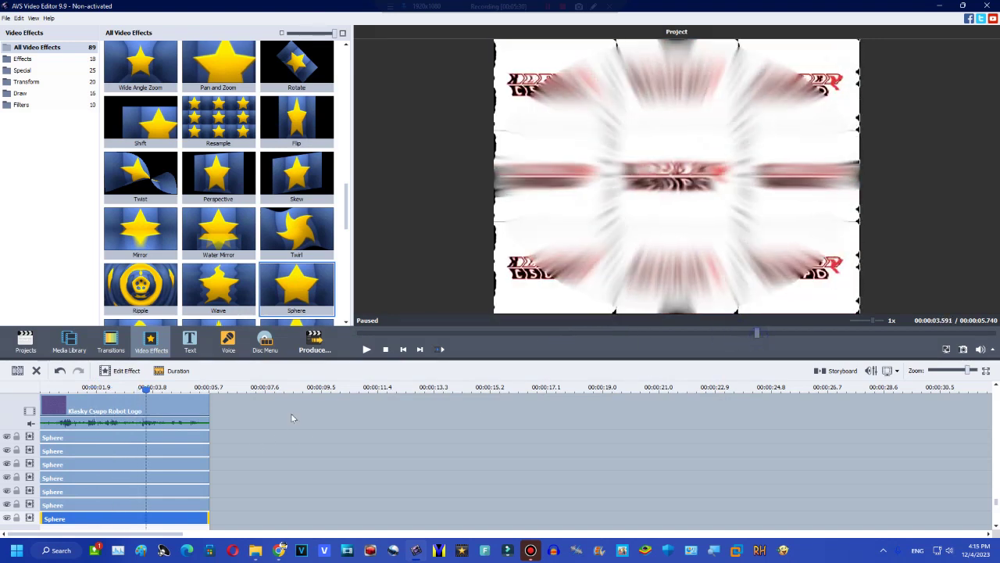
- Duplicate the lowest Sphere effect onto the next empty line at the clip's start and preview the frame at about 2.4 seconds
{"action": "scroll", "coordinate": [275, 469], "scroll_direction": "down", "scroll_amount": 2}
{"action": "left_click", "coordinate": [275, 470]}
{"action": "right_click", "coordinate": [198, 490]}
{"action": "left_click", "coordinate": [231, 478]}
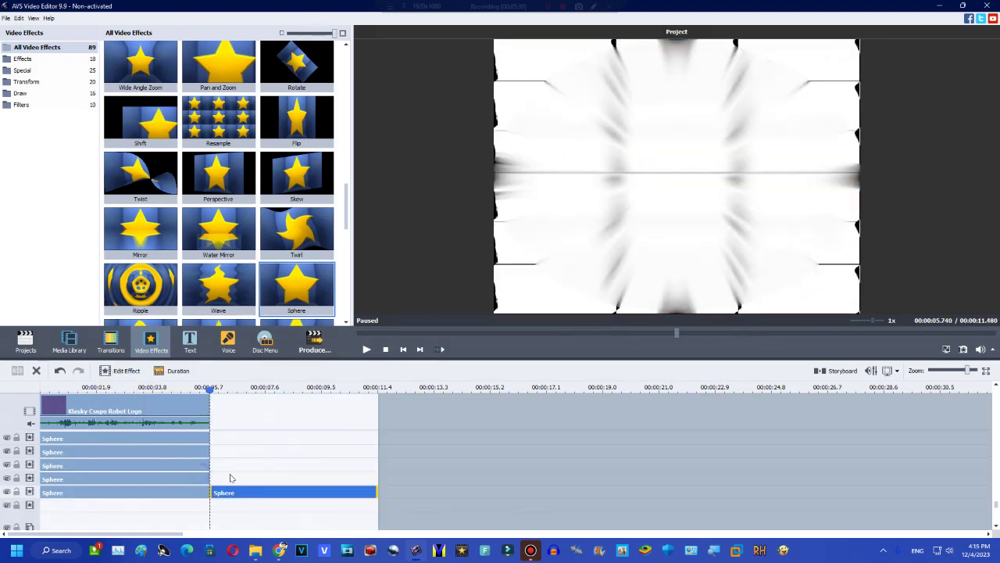
{"action": "left_click_drag", "start_coordinate": [71, 489], "coordinate": [55, 504]}
{"action": "mouse_move", "coordinate": [115, 387]}
{"action": "left_mouse_down"}
{"action": "mouse_move", "coordinate": [181, 387]}
{"action": "mouse_move", "coordinate": [110, 387]}
{"action": "left_mouse_up"}
- Add another empty effect line, place the Zoom effect on the empty line below the Spheres, and trim it to the clip's end
{"action": "right_click", "coordinate": [307, 459]}
{"action": "left_click", "coordinate": [330, 439]}
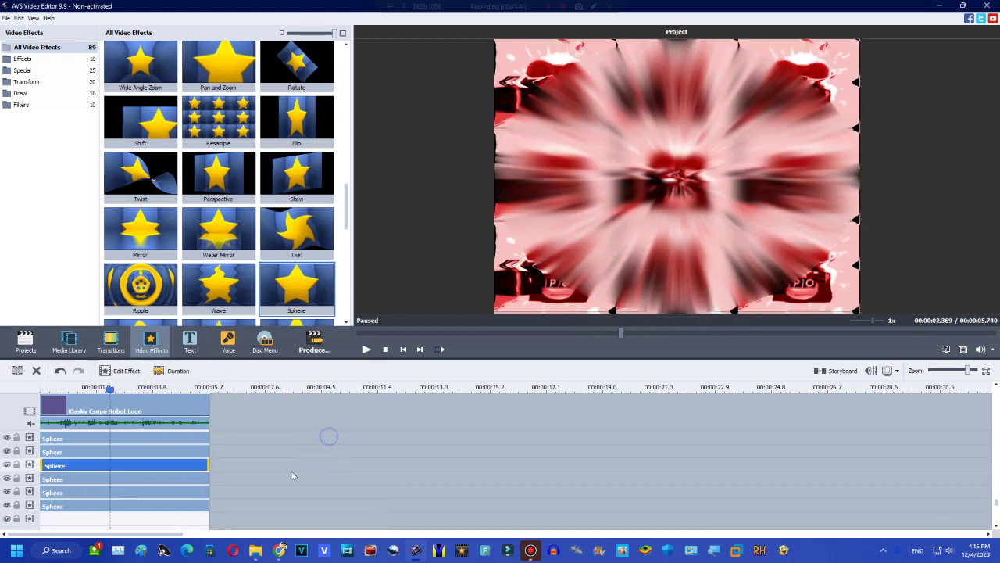
{"action": "scroll", "coordinate": [343, 239], "scroll_direction": "down", "scroll_amount": 3}
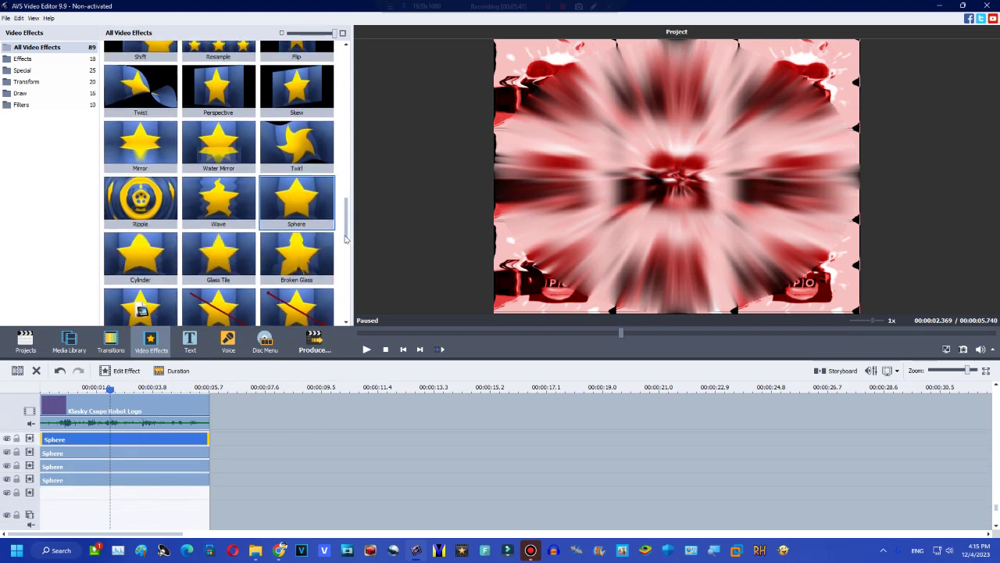
{"action": "scroll", "coordinate": [344, 219], "scroll_direction": "up", "scroll_amount": 5}
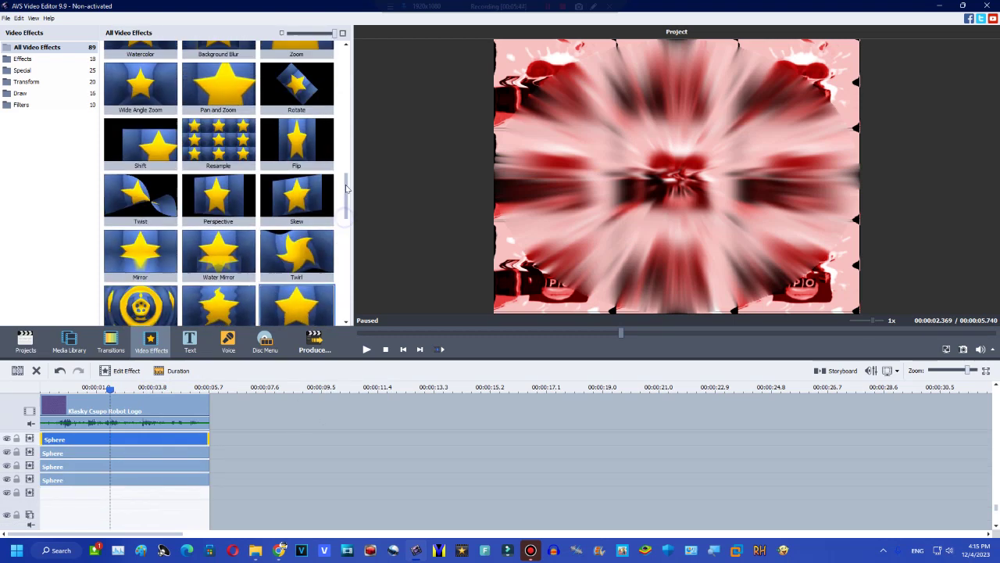
{"action": "left_click_drag", "start_coordinate": [297, 226], "coordinate": [43, 494]}
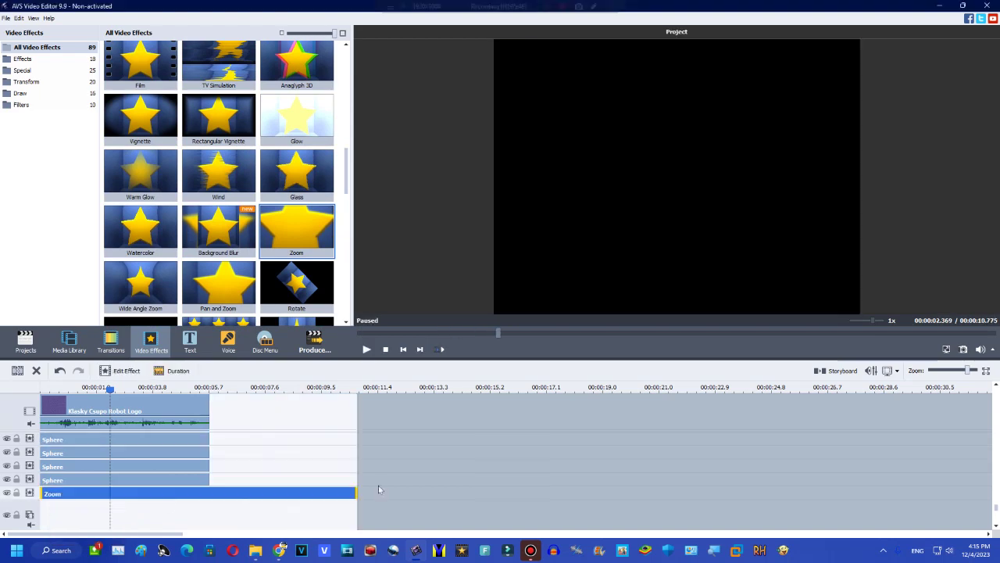
{"action": "left_click_drag", "start_coordinate": [356, 492], "coordinate": [209, 490]}
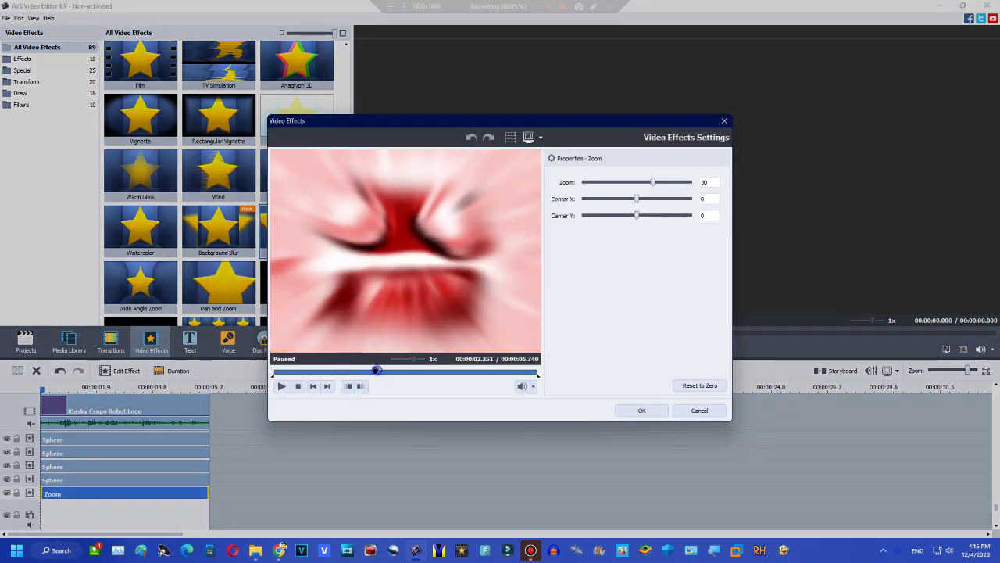
- Set the new Zoom effect's zoom amount to 21, previewing it at about 1.3 seconds
{"action": "left_click_drag", "start_coordinate": [655, 179], "coordinate": [648, 182]}
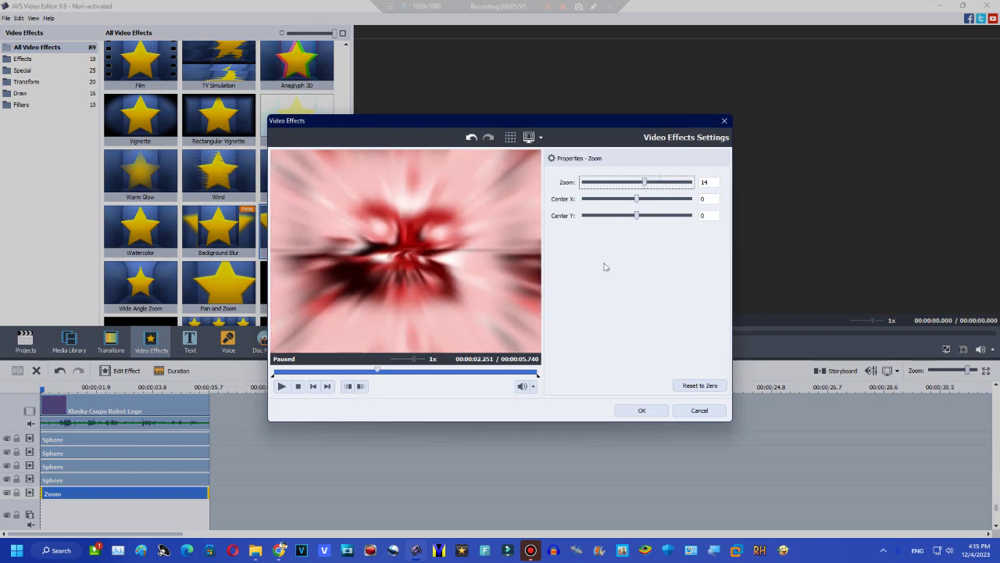
{"action": "key", "text": "Right"}
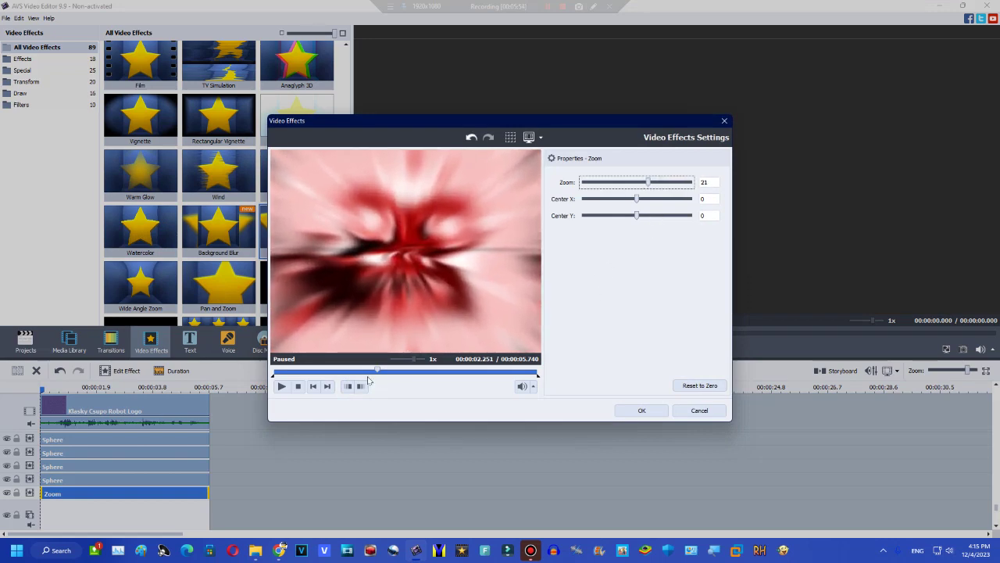
{"action": "mouse_move", "coordinate": [345, 378]}
{"action": "left_mouse_down"}
{"action": "mouse_move", "coordinate": [297, 375]}
{"action": "mouse_move", "coordinate": [450, 378]}
{"action": "mouse_move", "coordinate": [417, 372]}
{"action": "mouse_move", "coordinate": [388, 383]}
{"action": "mouse_move", "coordinate": [406, 376]}
{"action": "mouse_move", "coordinate": [334, 372]}
{"action": "left_mouse_up"}
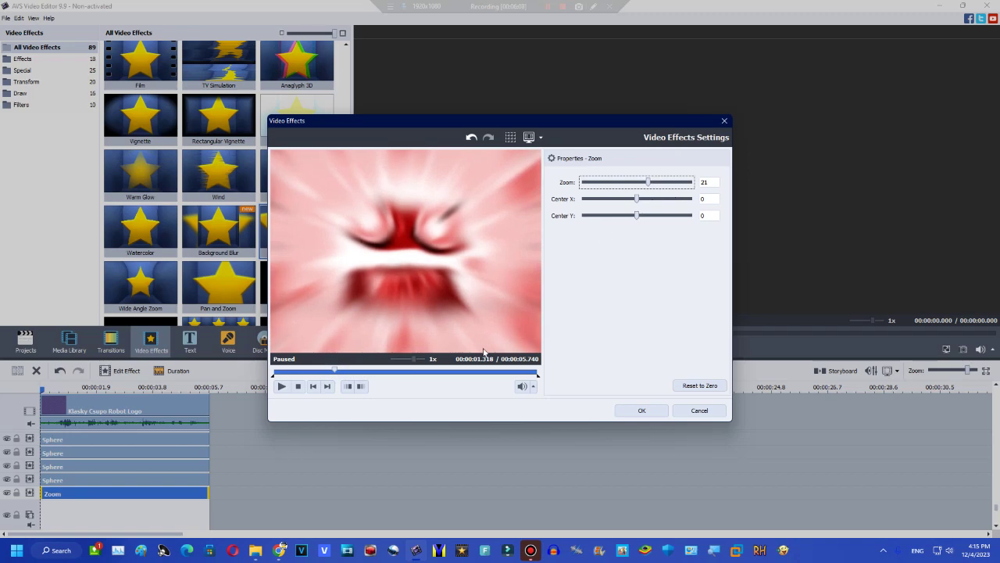
{"action": "left_click", "coordinate": [634, 410]}
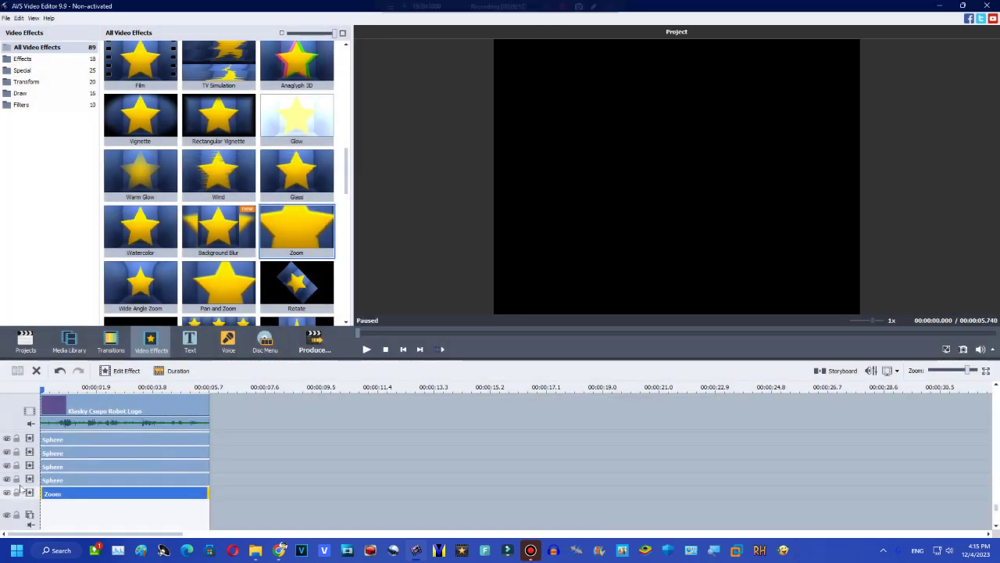
- Lock the Sphere effect lines above the Zoom effect one after another, working up the stack
{"action": "left_click", "coordinate": [16, 478]}
{"action": "left_click", "coordinate": [17, 466]}
{"action": "left_click", "coordinate": [16, 452]}
{"action": "left_click", "coordinate": [16, 439]}
{"action": "scroll", "coordinate": [18, 457], "scroll_direction": "up", "scroll_amount": 4}
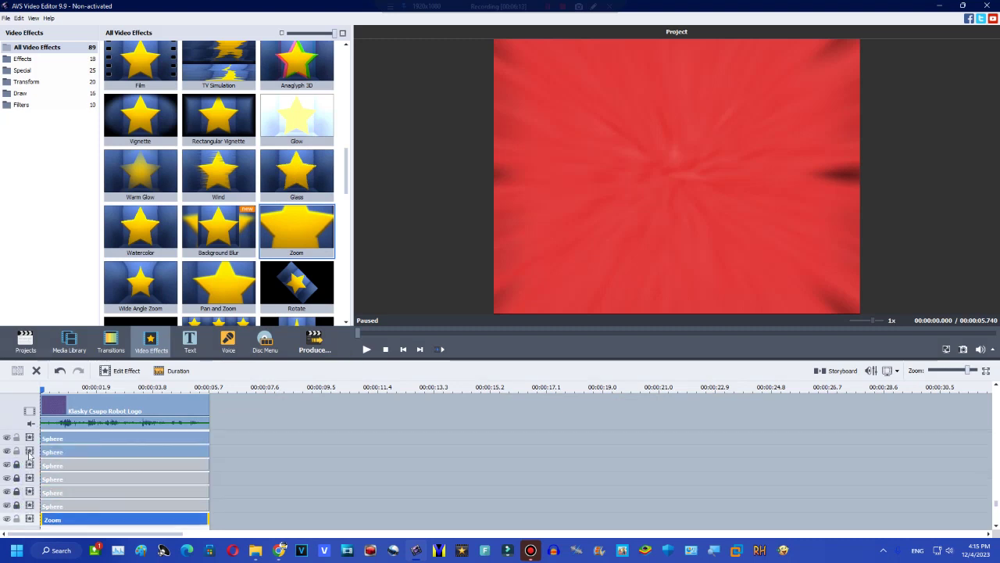
{"action": "left_click", "coordinate": [17, 476]}
{"action": "left_click", "coordinate": [16, 464]}
{"action": "left_click", "coordinate": [17, 451]}
{"action": "left_click", "coordinate": [17, 438]}
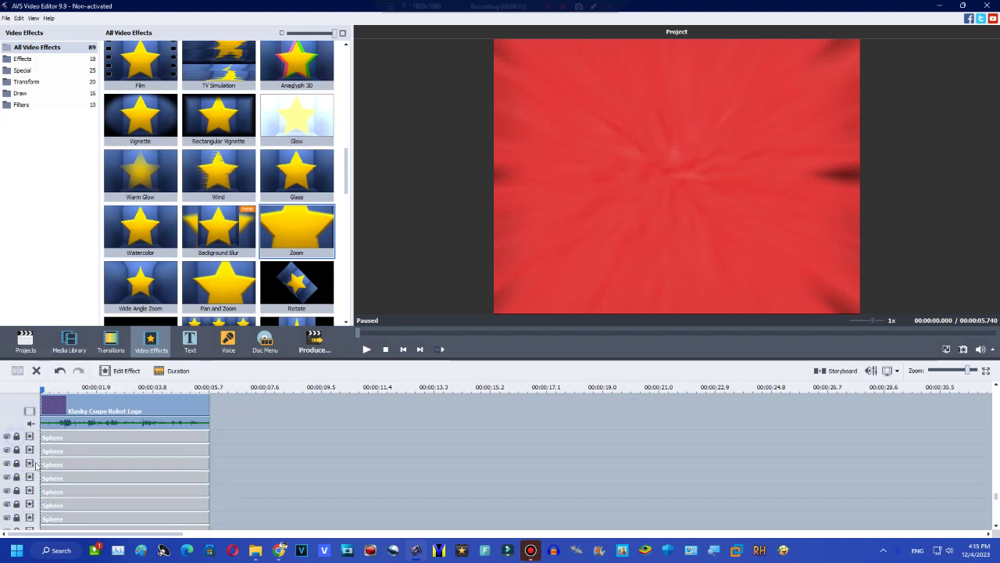
{"action": "scroll", "coordinate": [24, 472], "scroll_direction": "up", "scroll_amount": 5}
{"action": "scroll", "coordinate": [25, 475], "scroll_direction": "up", "scroll_amount": 2}
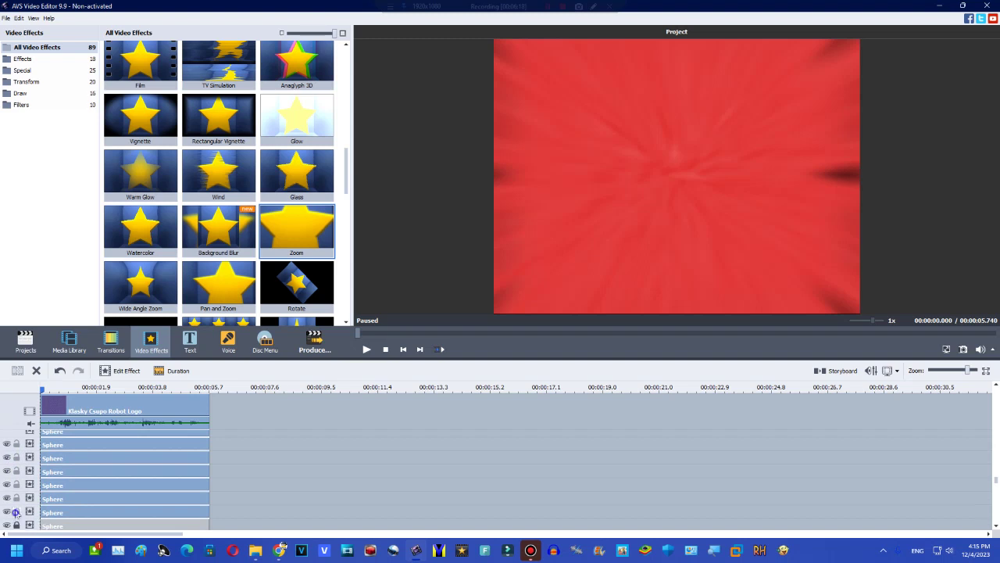
{"action": "left_click", "coordinate": [16, 512]}
{"action": "left_click", "coordinate": [16, 498]}
{"action": "left_click", "coordinate": [17, 485]}
- Unlock all the locked Sphere effect lines again, working down the stack
{"action": "left_click", "coordinate": [16, 498]}
{"action": "left_click", "coordinate": [17, 512]}
{"action": "left_click", "coordinate": [16, 525]}
{"action": "scroll", "coordinate": [17, 512], "scroll_direction": "down", "scroll_amount": 3}
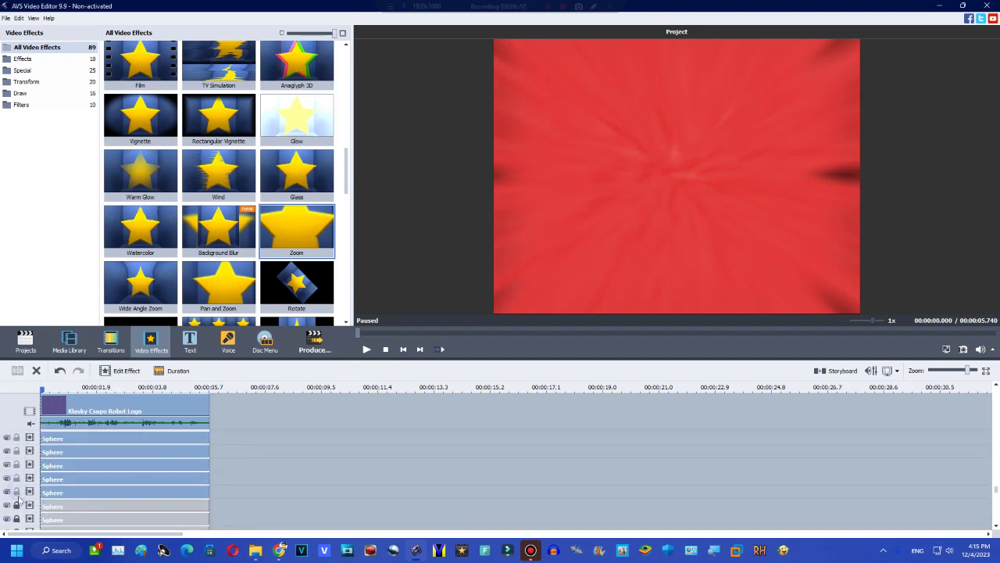
{"action": "left_click", "coordinate": [16, 505]}
{"action": "left_click", "coordinate": [17, 519]}
{"action": "scroll", "coordinate": [18, 519], "scroll_direction": "down", "scroll_amount": 3}
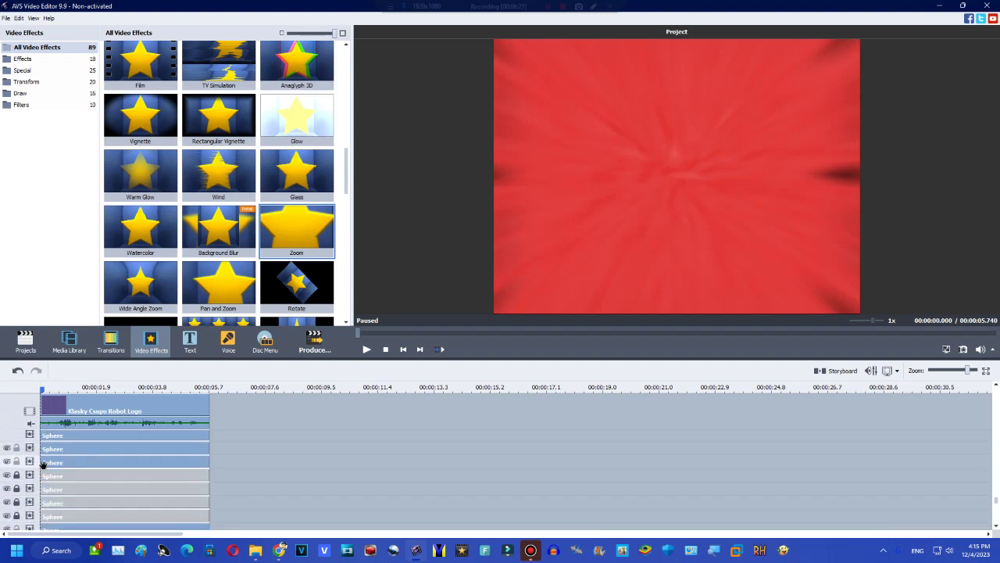
{"action": "left_click", "coordinate": [16, 474]}
{"action": "left_click", "coordinate": [17, 508]}
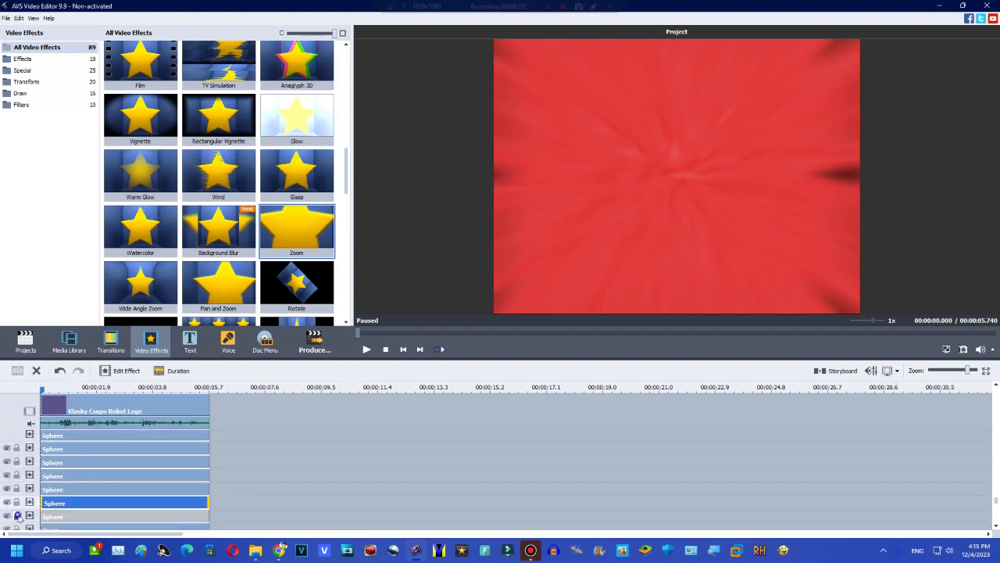
{"action": "left_click", "coordinate": [17, 515]}
- Hide the Sphere effect lines in the lower part of the stack, starting just above the Zoom effect
{"action": "left_click", "coordinate": [6, 516]}
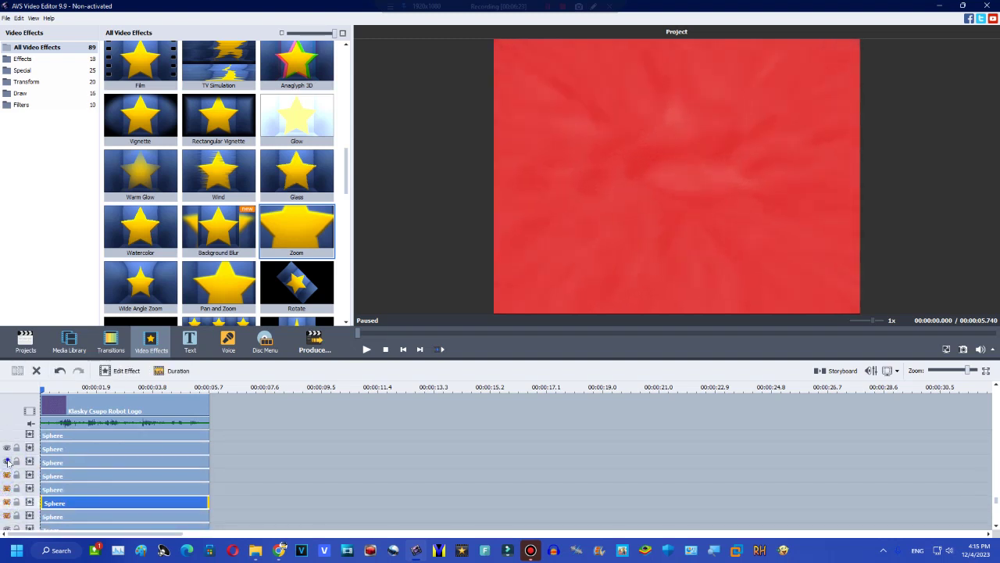
{"action": "scroll", "coordinate": [27, 469], "scroll_direction": "up", "scroll_amount": 5}
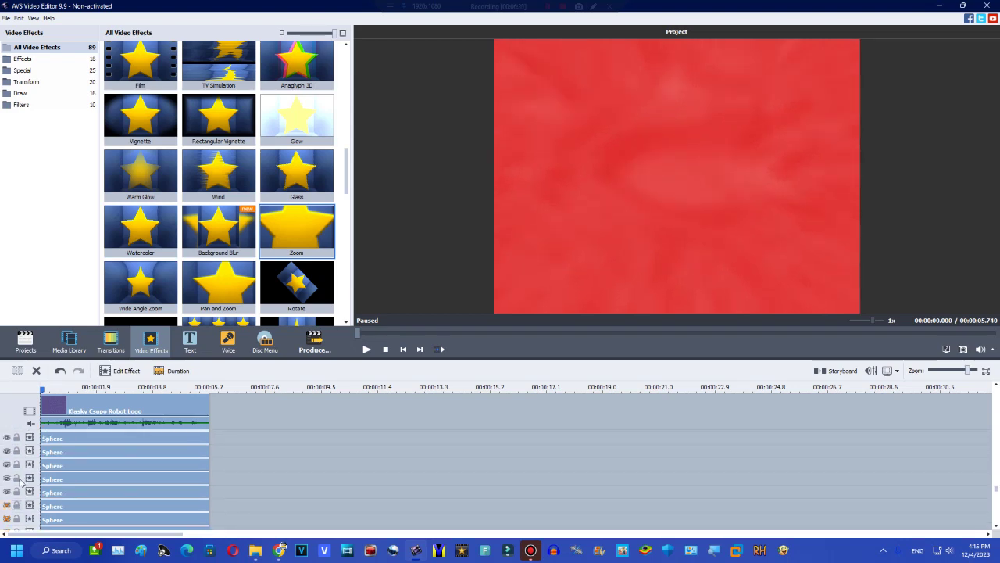
{"action": "left_click", "coordinate": [6, 483]}
{"action": "left_click", "coordinate": [7, 470]}
{"action": "left_click", "coordinate": [6, 456]}
{"action": "left_click", "coordinate": [6, 443]}
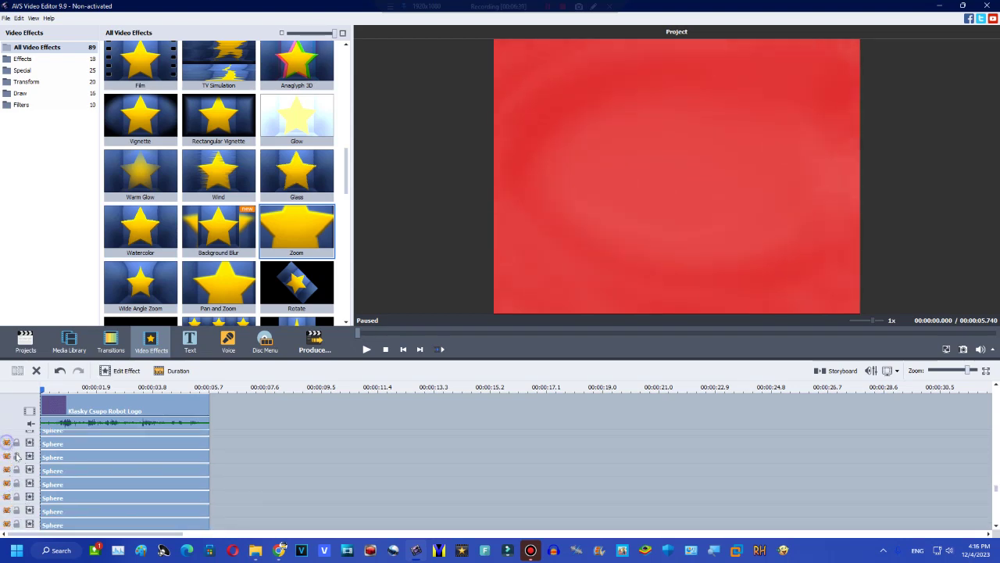
- Hide the next group of Sphere effect lines through the middle of the stack
{"action": "scroll", "coordinate": [8, 455], "scroll_direction": "up", "scroll_amount": 4}
{"action": "left_click", "coordinate": [8, 499]}
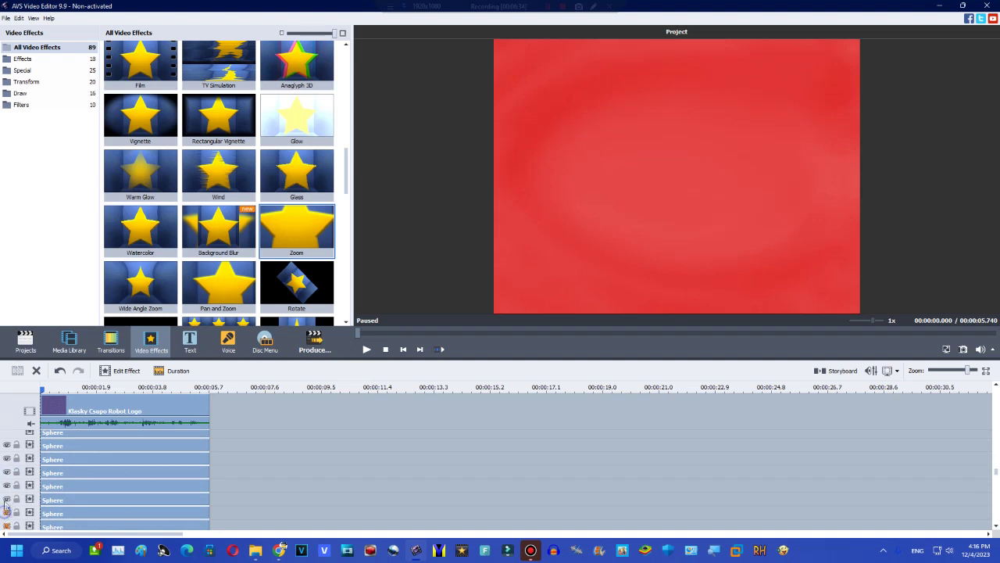
{"action": "left_click", "coordinate": [6, 499]}
{"action": "left_click", "coordinate": [7, 485]}
{"action": "left_click", "coordinate": [8, 448]}
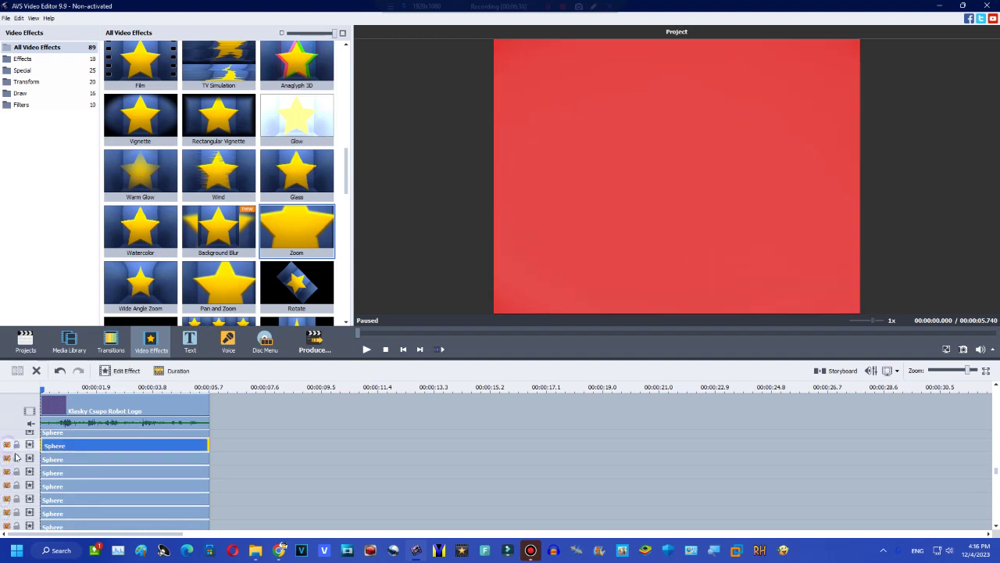
{"action": "scroll", "coordinate": [17, 457], "scroll_direction": "up", "scroll_amount": 7}
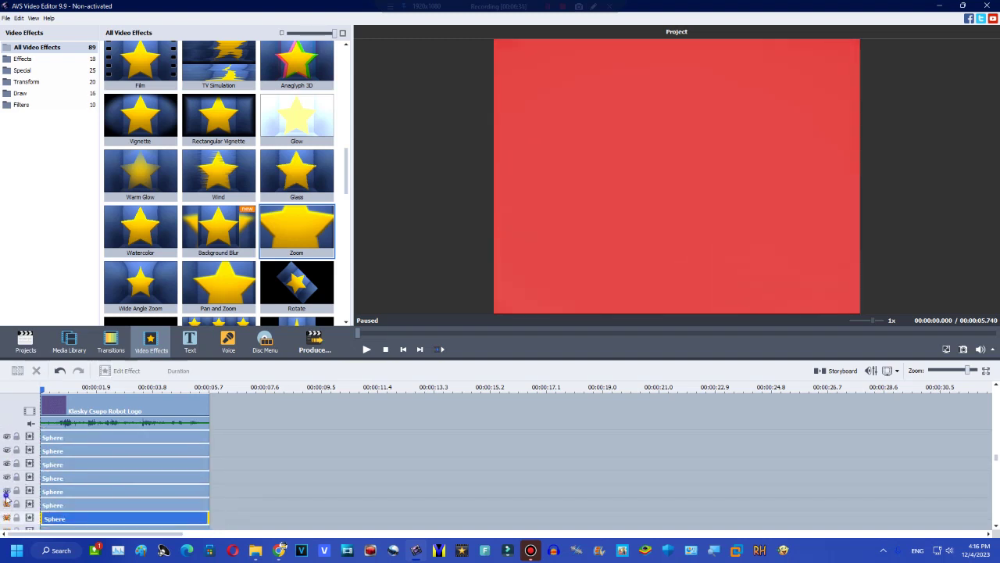
{"action": "left_click_drag", "start_coordinate": [6, 500], "coordinate": [8, 475]}
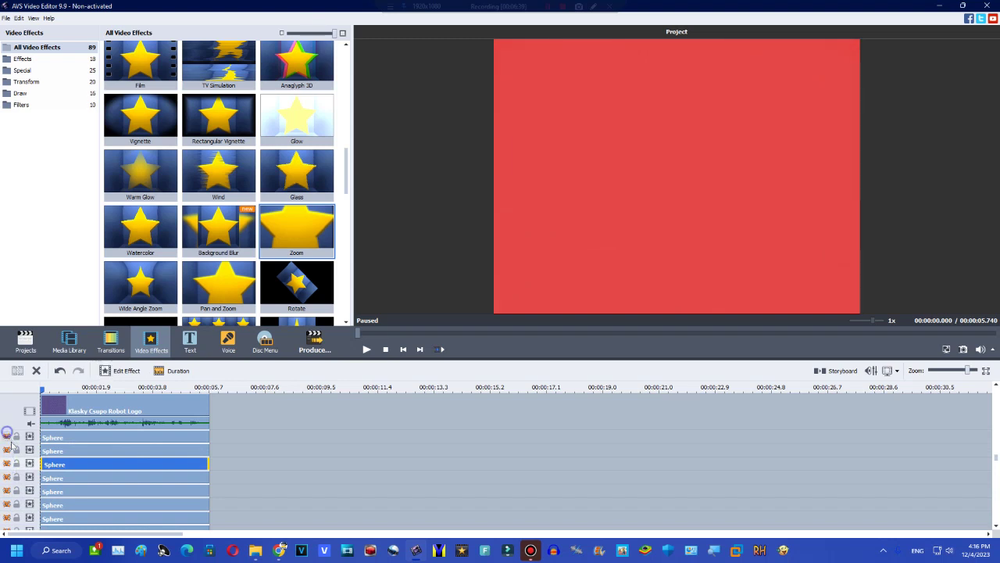
- Hide the still-visible Sphere effect lines in the upper part of the stack
{"action": "scroll", "coordinate": [11, 468], "scroll_direction": "up", "scroll_amount": 7}
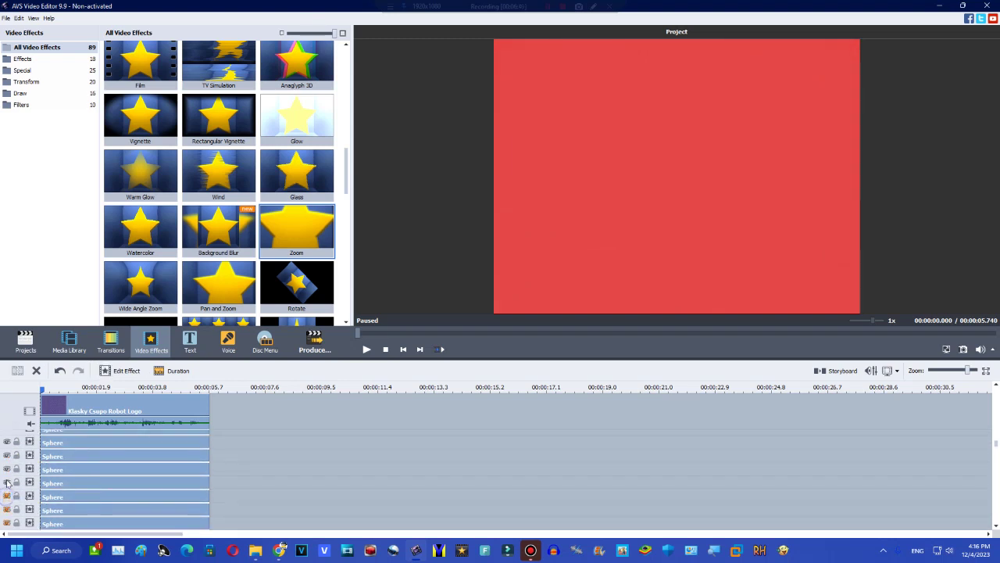
{"action": "left_click", "coordinate": [8, 444]}
{"action": "scroll", "coordinate": [16, 469], "scroll_direction": "up", "scroll_amount": 3}
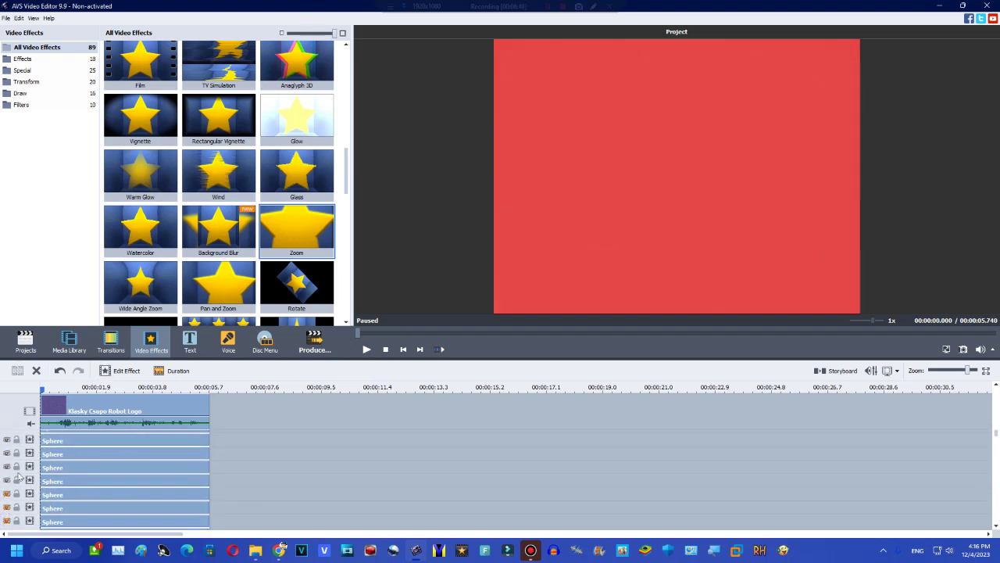
{"action": "left_click_drag", "start_coordinate": [17, 472], "coordinate": [7, 494]}
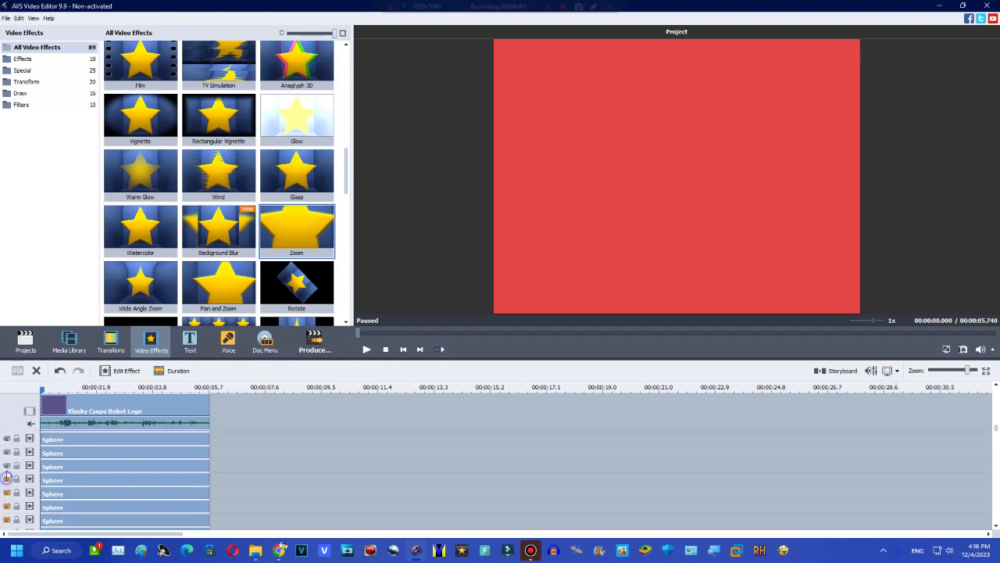
{"action": "scroll", "coordinate": [16, 457], "scroll_direction": "up", "scroll_amount": 4}
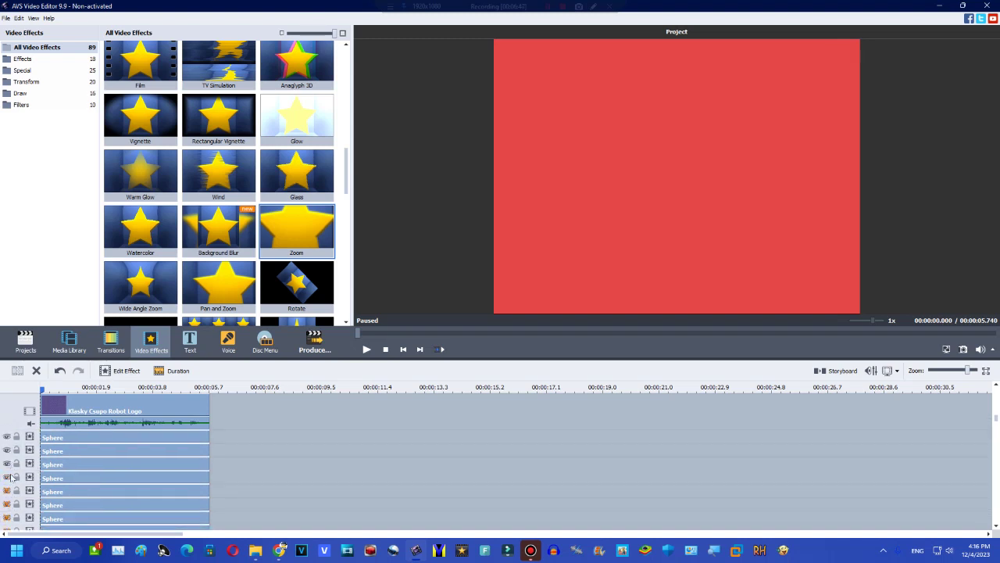
{"action": "left_click_drag", "start_coordinate": [7, 480], "coordinate": [6, 456]}
{"action": "left_click", "coordinate": [7, 463]}
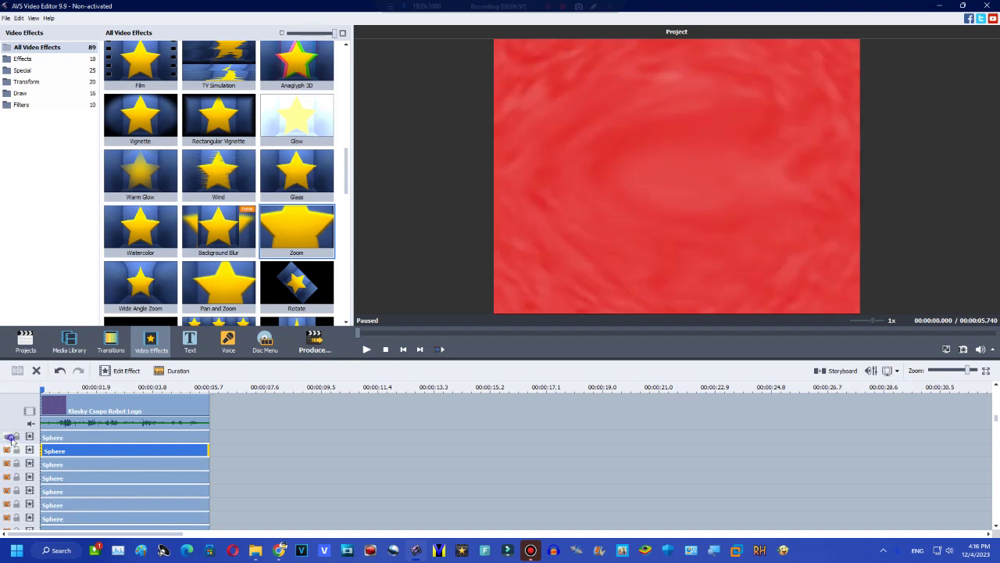
{"action": "left_click", "coordinate": [7, 439]}
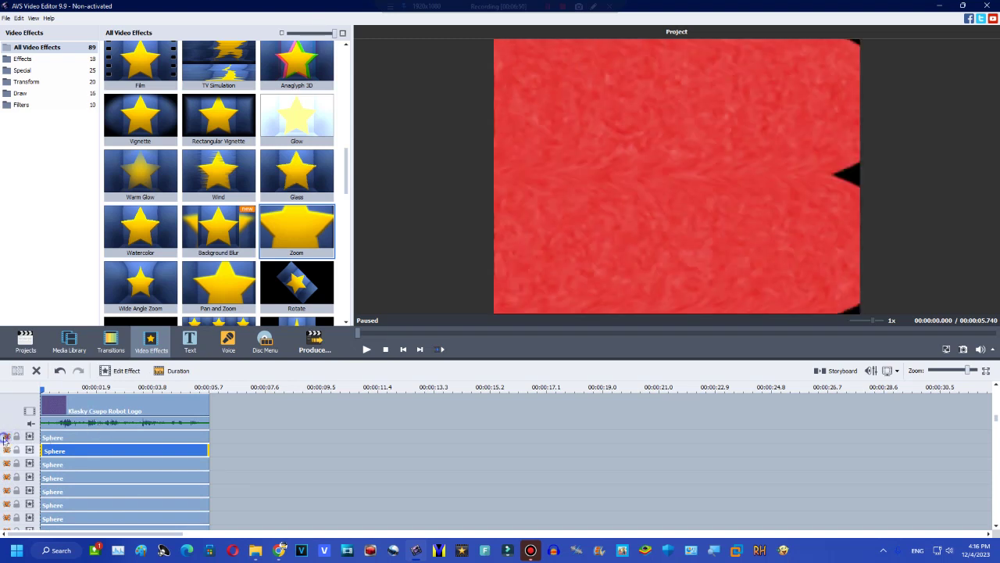
- Hide the topmost Sphere effect line and scrub the preview to about 2.1 s
{"action": "left_click", "coordinate": [7, 439]}
{"action": "scroll", "coordinate": [98, 397], "scroll_direction": "up", "scroll_amount": 2}
{"action": "mouse_move", "coordinate": [98, 388]}
{"action": "left_mouse_down"}
{"action": "mouse_move", "coordinate": [119, 388]}
{"action": "mouse_move", "coordinate": [101, 389]}
{"action": "left_mouse_up"}
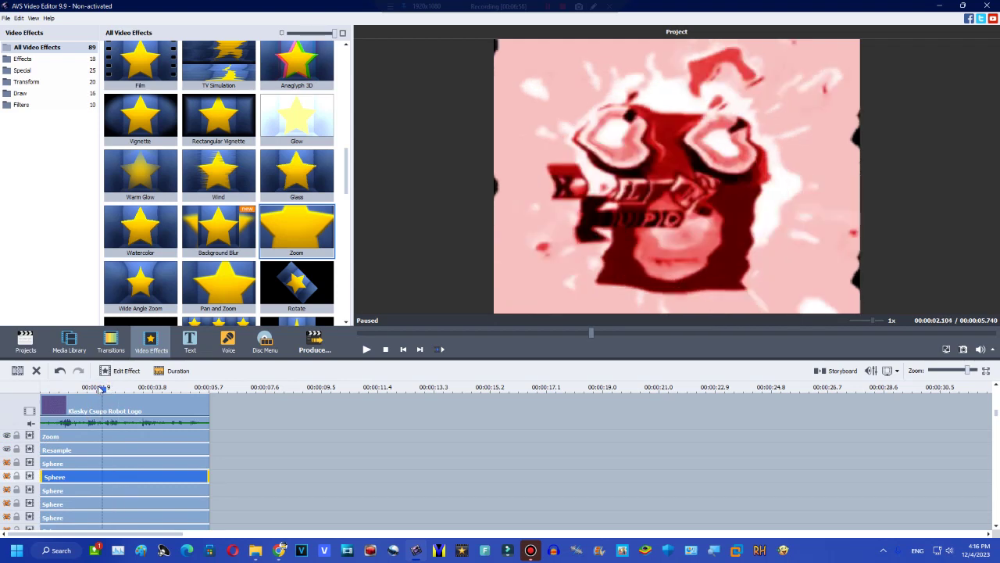
- Toggle the Zoom and Resample lines above the Spheres off and back on, comparing the preview, and scrub from the start to about 0.8 s
{"action": "scroll", "coordinate": [50, 442], "scroll_direction": "up", "scroll_amount": 1}
{"action": "left_click", "coordinate": [7, 442]}
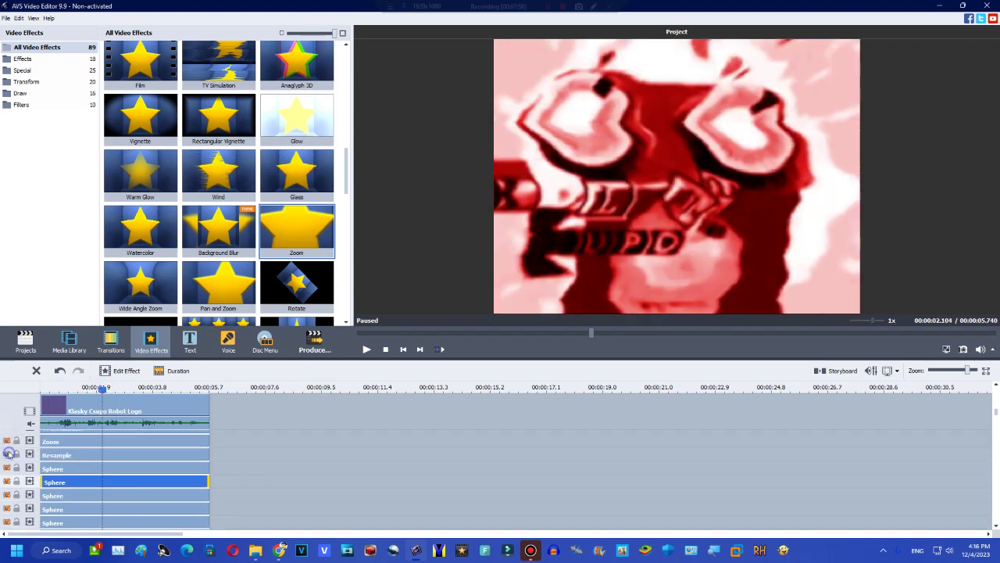
{"action": "left_click", "coordinate": [9, 453]}
{"action": "left_click", "coordinate": [8, 439]}
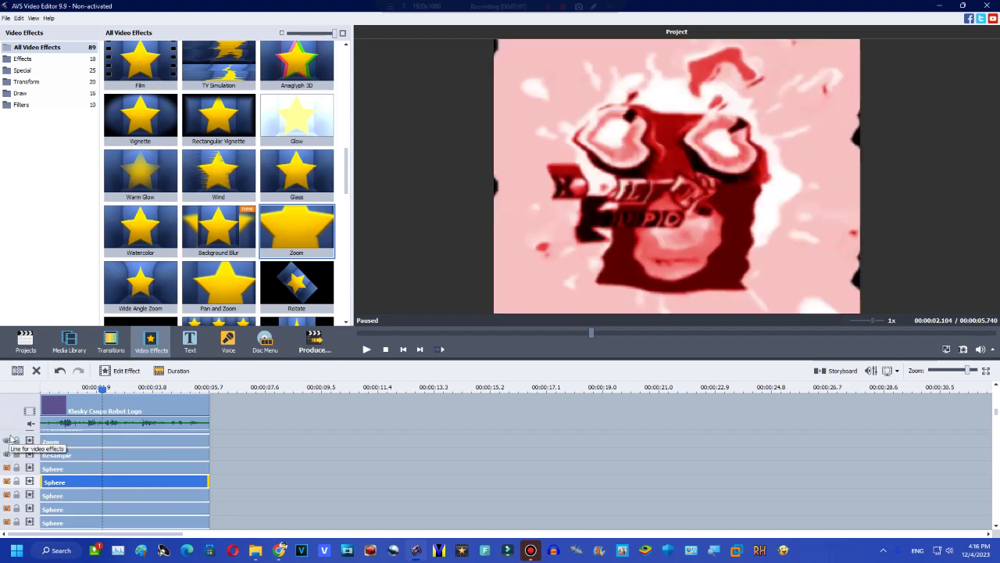
{"action": "left_click", "coordinate": [403, 349]}
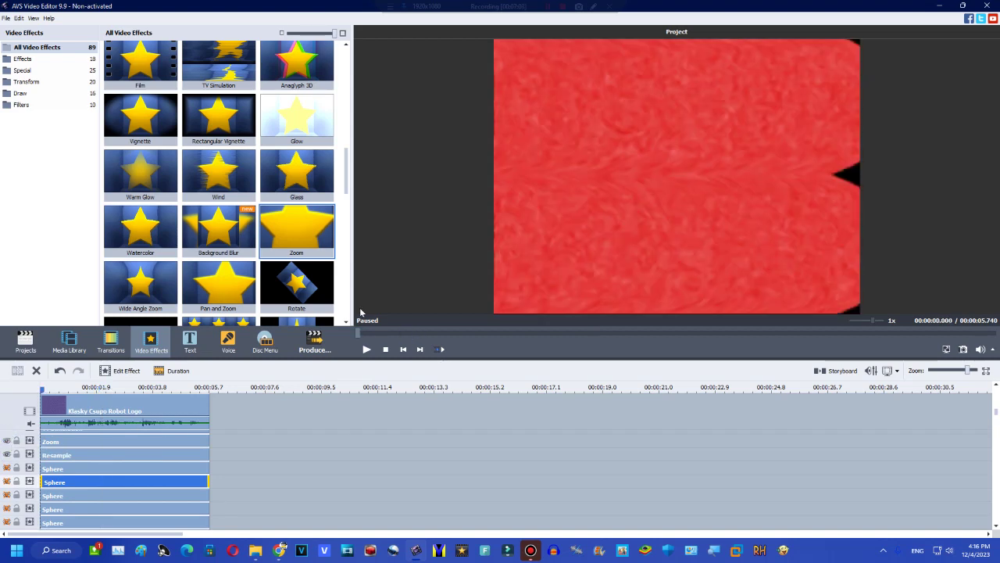
{"action": "left_click_drag", "start_coordinate": [360, 334], "coordinate": [446, 333]}
- Set Center X to -1 in the Zoom effect at the bottom of the stack, checking the preview near 4.2 s
{"action": "left_click_drag", "start_coordinate": [996, 411], "coordinate": [994, 532]}
{"action": "left_click", "coordinate": [154, 439]}
{"action": "double_click", "coordinate": [153, 440]}
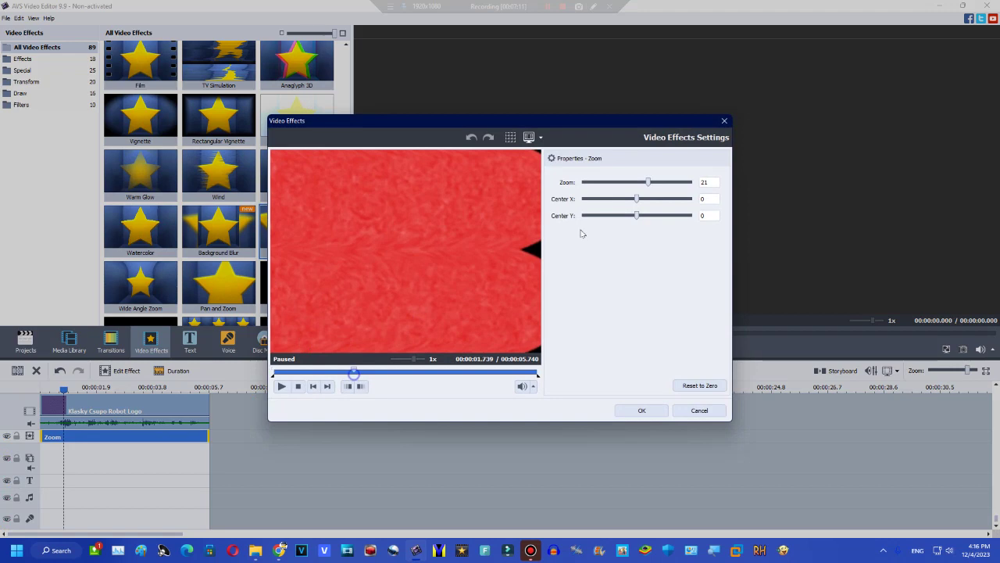
{"action": "left_click", "coordinate": [637, 199]}
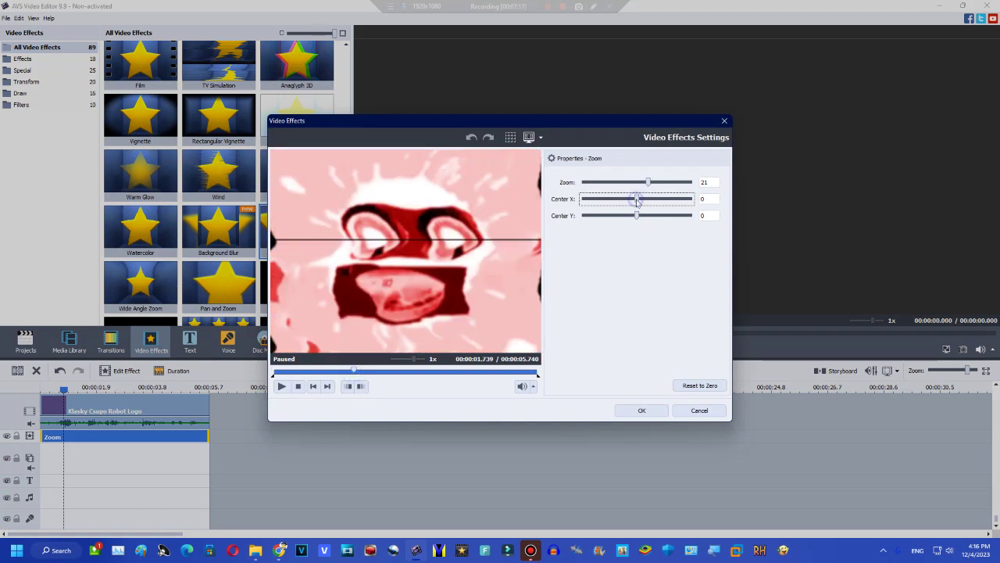
{"action": "key", "text": "Left"}
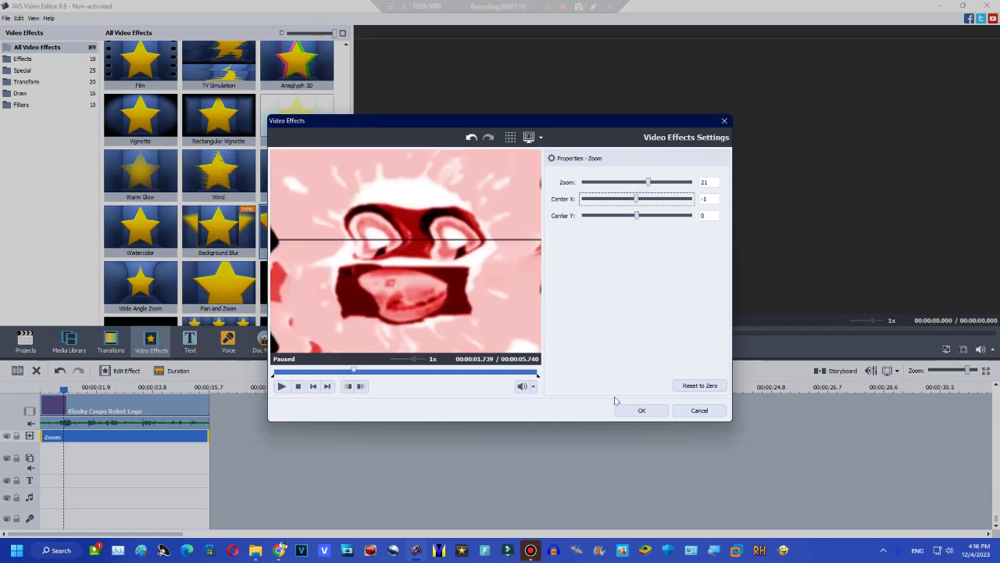
{"action": "left_click_drag", "start_coordinate": [349, 372], "coordinate": [466, 372]}
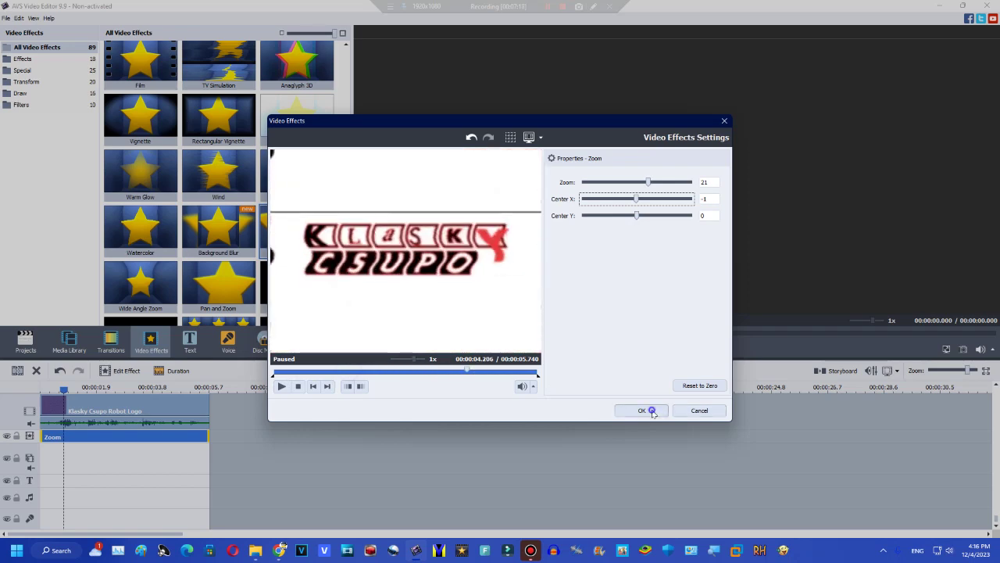
{"action": "left_click", "coordinate": [651, 411]}
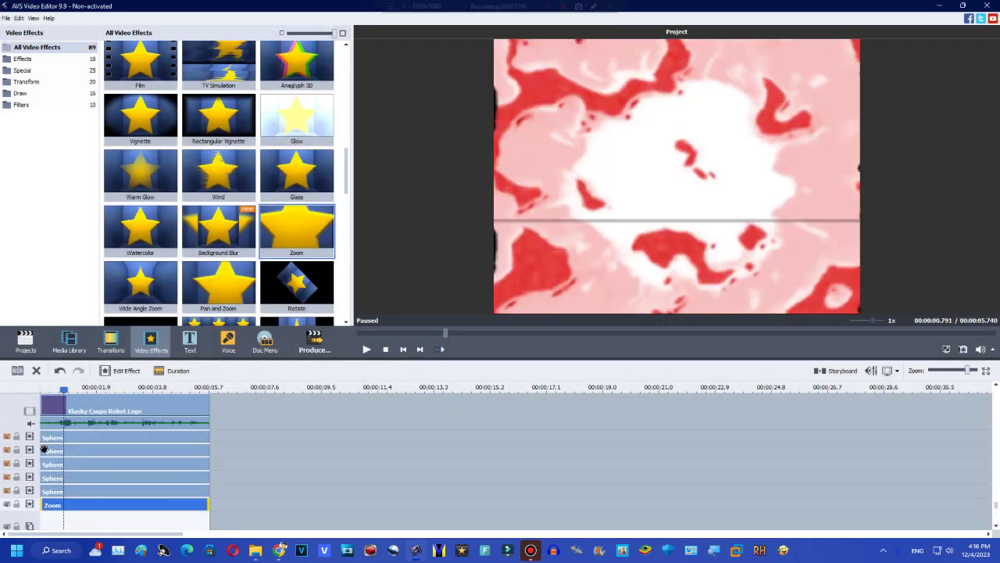
- Move the playhead to about 2.0 s and show the hidden Sphere lines again in the lower part of the stack, just above the Zoom
{"action": "mouse_move", "coordinate": [108, 387]}
{"action": "left_mouse_down"}
{"action": "mouse_move", "coordinate": [131, 387]}
{"action": "mouse_move", "coordinate": [87, 386]}
{"action": "mouse_move", "coordinate": [100, 389]}
{"action": "left_mouse_up"}
{"action": "left_click", "coordinate": [87, 387]}
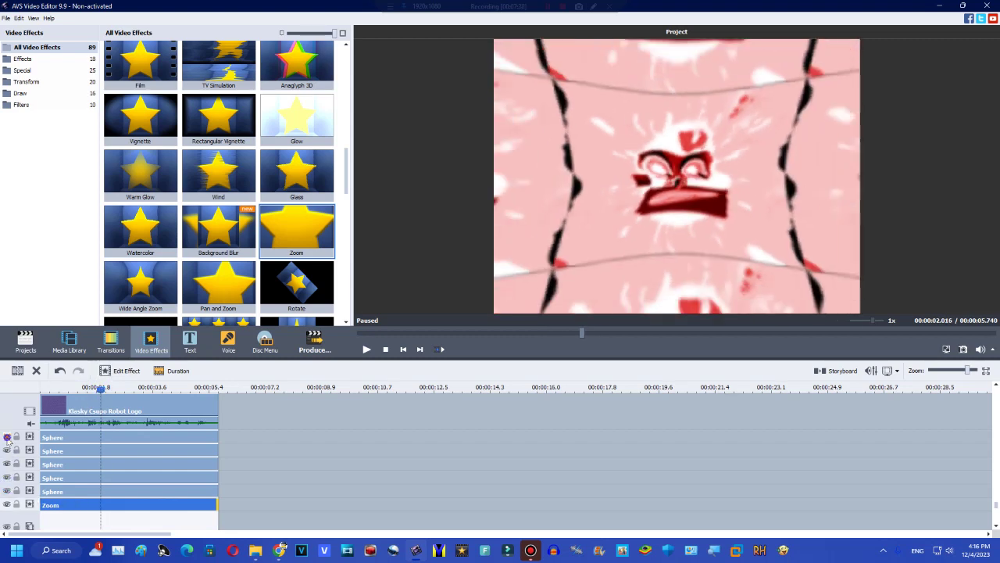
{"action": "scroll", "coordinate": [36, 460], "scroll_direction": "up", "scroll_amount": 1}
{"action": "scroll", "coordinate": [36, 459], "scroll_direction": "up", "scroll_amount": 2}
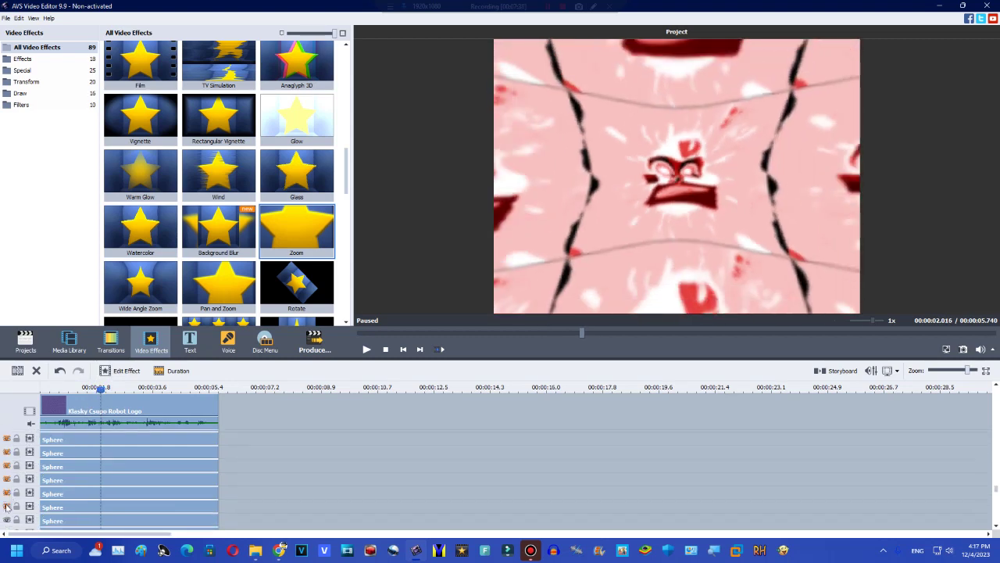
{"action": "left_click", "coordinate": [6, 494]}
{"action": "left_click", "coordinate": [7, 480]}
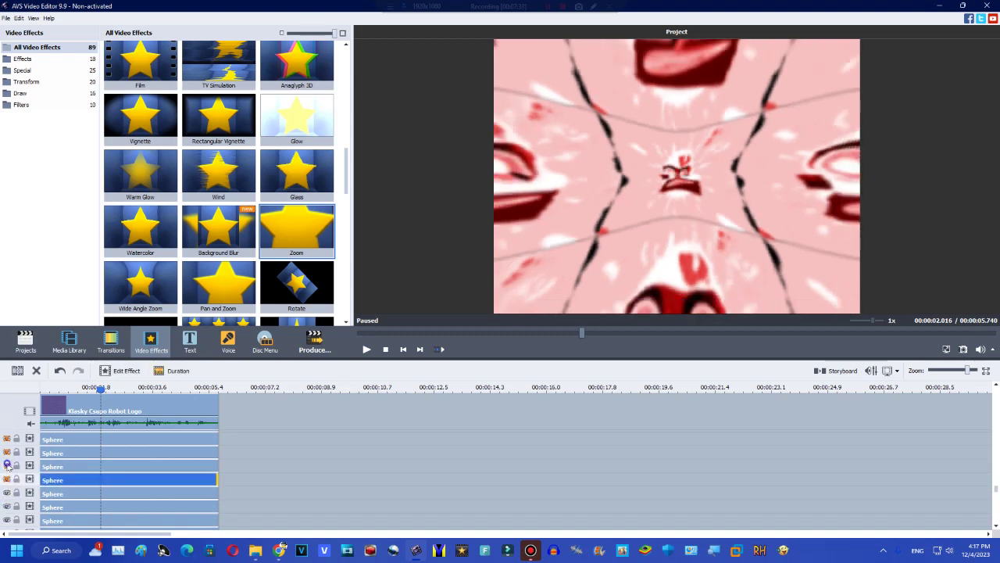
{"action": "left_click", "coordinate": [6, 439]}
- Continue up the stack, showing the next hidden Sphere effect lines again
{"action": "scroll", "coordinate": [7, 455], "scroll_direction": "up", "scroll_amount": 3}
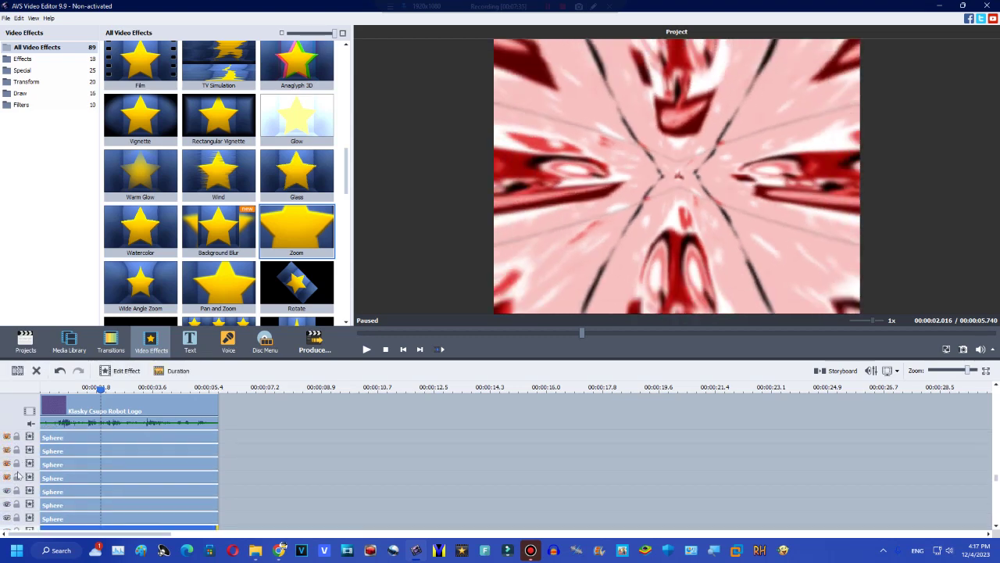
{"action": "left_click", "coordinate": [6, 488]}
{"action": "left_click", "coordinate": [6, 474]}
{"action": "scroll", "coordinate": [7, 468], "scroll_direction": "down", "scroll_amount": 2}
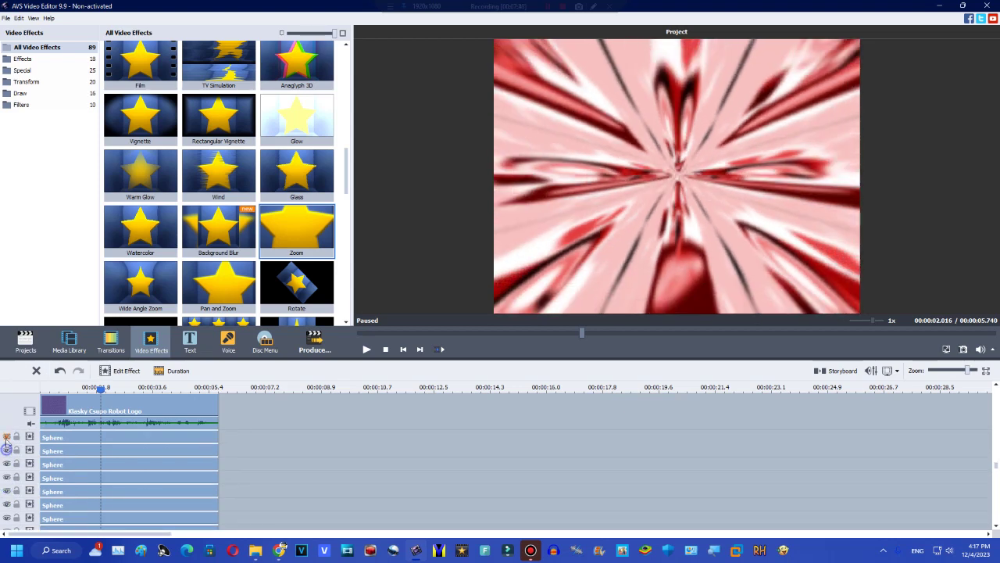
{"action": "scroll", "coordinate": [15, 457], "scroll_direction": "down", "scroll_amount": 1}
{"action": "scroll", "coordinate": [16, 455], "scroll_direction": "up", "scroll_amount": 1}
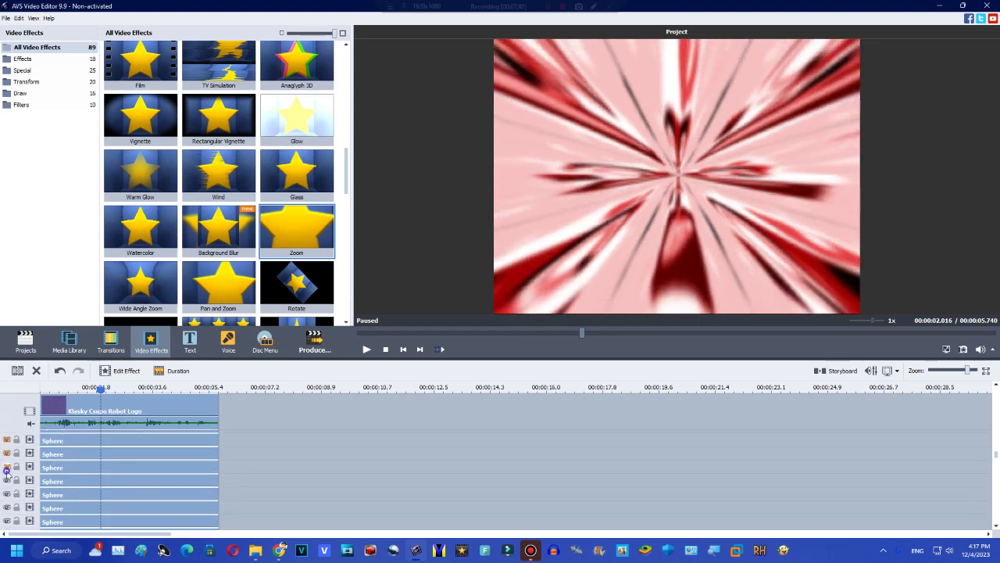
{"action": "scroll", "coordinate": [15, 464], "scroll_direction": "up", "scroll_amount": 6}
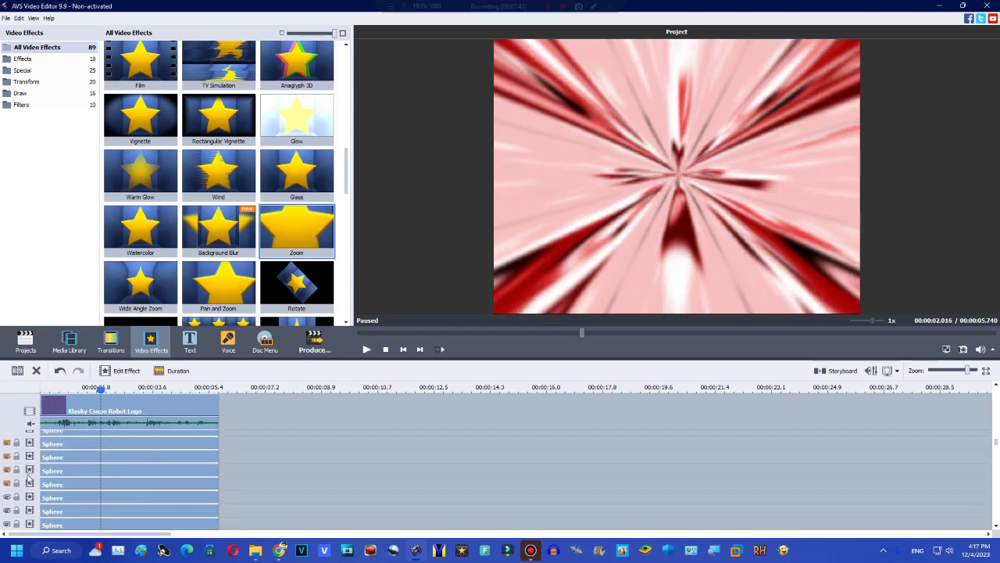
- Show the next hidden group of Sphere effect lines through the middle of the stack
{"action": "left_click", "coordinate": [8, 518]}
{"action": "left_click", "coordinate": [8, 505]}
{"action": "left_click", "coordinate": [8, 491]}
{"action": "left_click", "coordinate": [7, 478]}
{"action": "left_click", "coordinate": [8, 464]}
{"action": "left_click", "coordinate": [8, 451]}
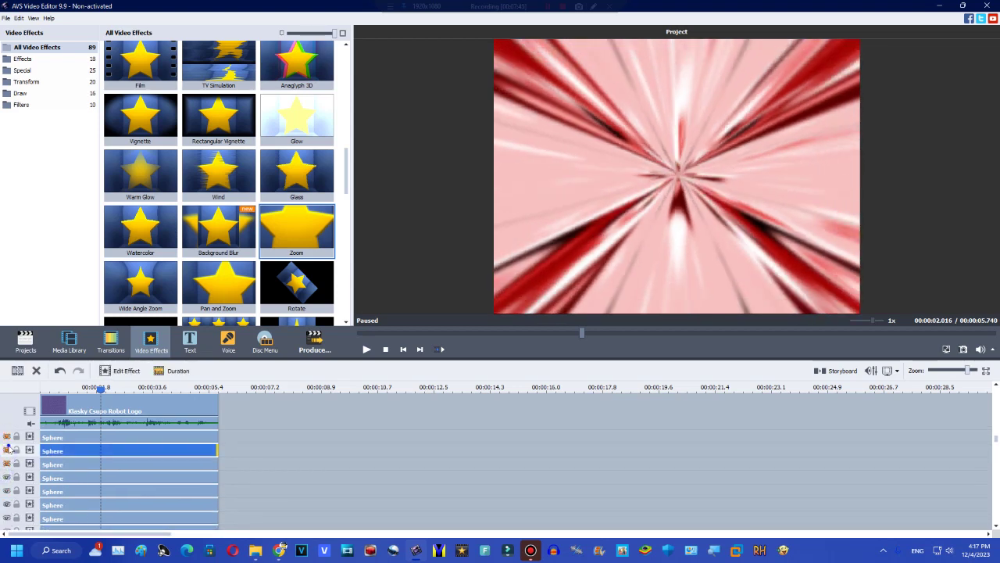
{"action": "left_click", "coordinate": [7, 465]}
{"action": "left_click", "coordinate": [8, 450]}
{"action": "left_click", "coordinate": [8, 438]}
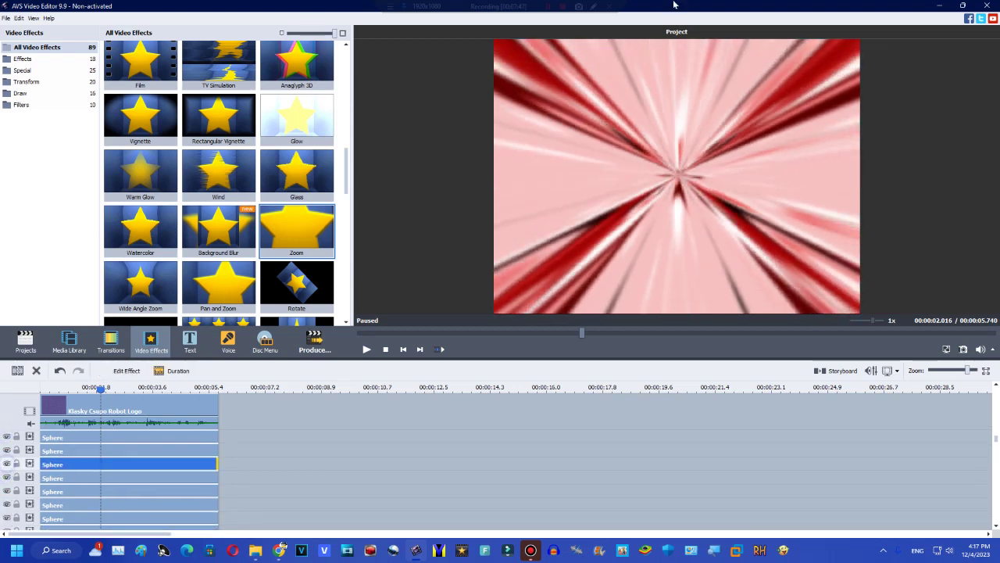
- Switch to the browser, play the Djjaner - Sparkler video on YouTube and look through its description
{"action": "left_click", "coordinate": [547, 7]}
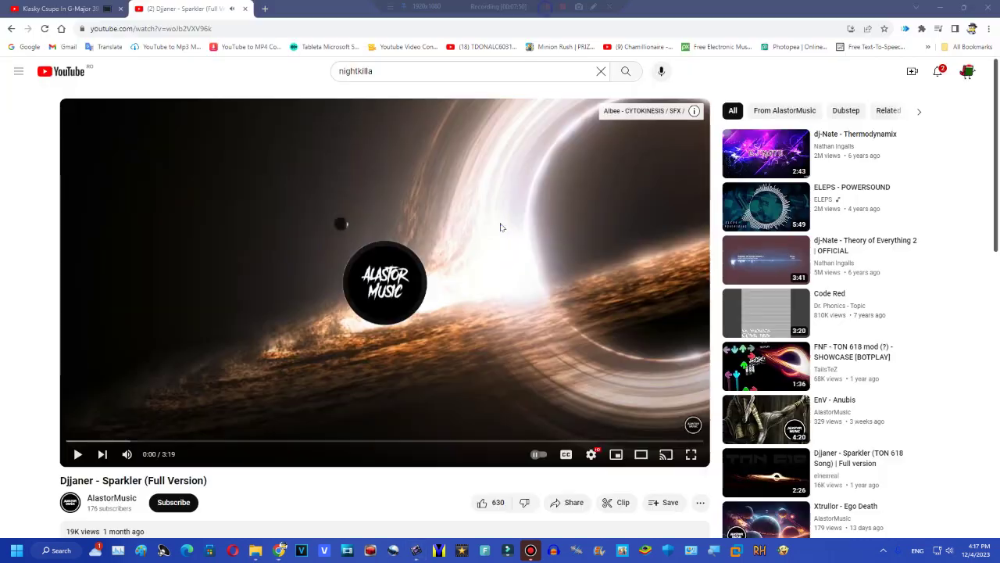
{"action": "left_click", "coordinate": [502, 226]}
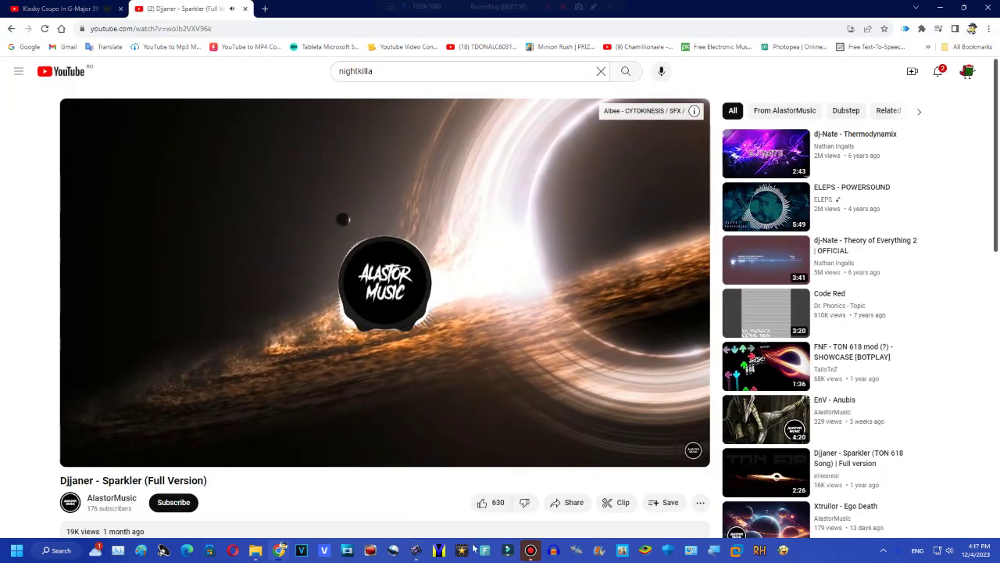
{"action": "scroll", "coordinate": [312, 207], "scroll_direction": "down", "scroll_amount": 13}
{"action": "scroll", "coordinate": [364, 221], "scroll_direction": "up", "scroll_amount": 8}
{"action": "left_click", "coordinate": [379, 263]}
{"action": "scroll", "coordinate": [380, 271], "scroll_direction": "down", "scroll_amount": 3}
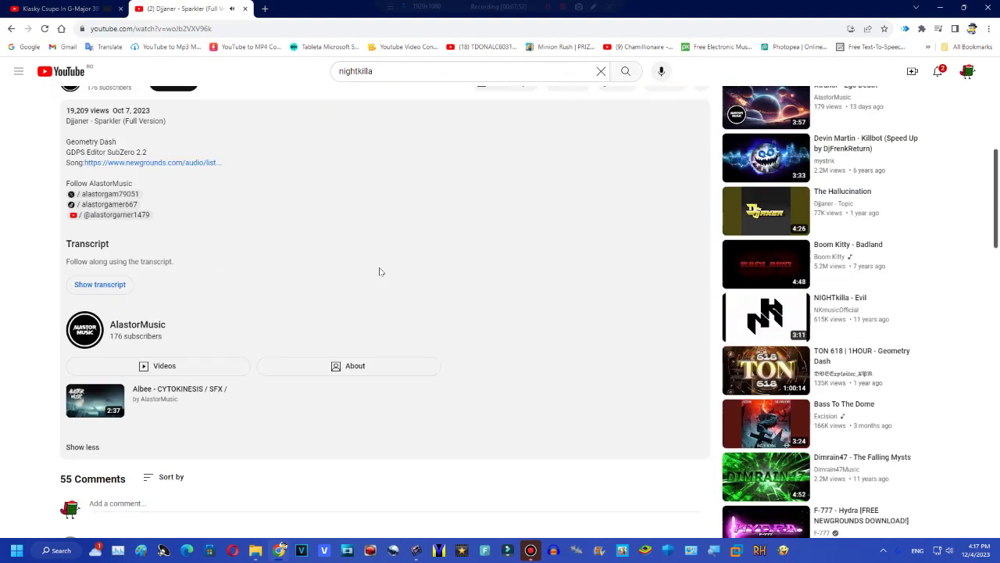
{"action": "scroll", "coordinate": [380, 271], "scroll_direction": "up", "scroll_amount": 8}
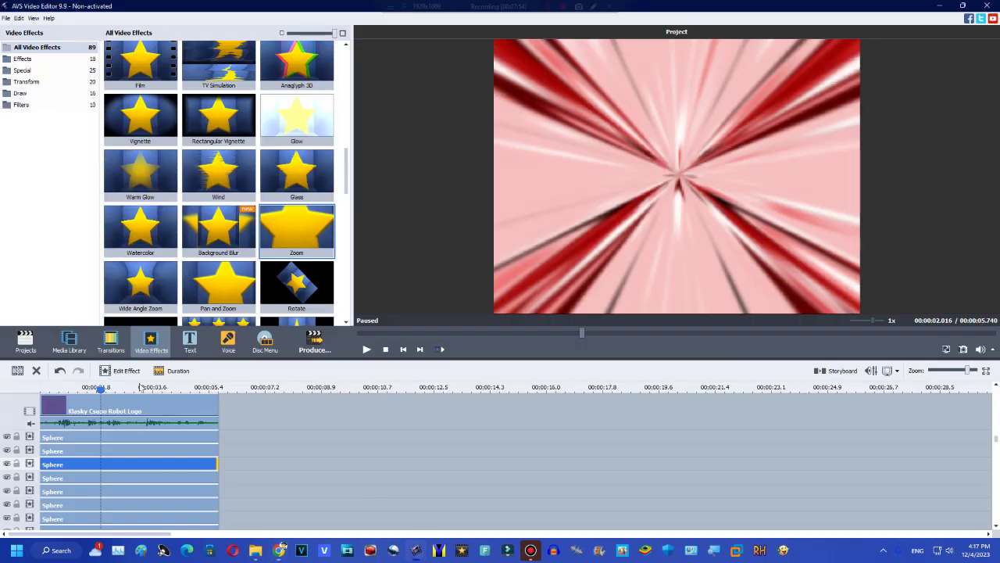
- Show the remaining hidden Sphere lines up to the Resample effect and scrub the preview to about 3.0 s
{"action": "scroll", "coordinate": [13, 500], "scroll_direction": "down", "scroll_amount": 3}
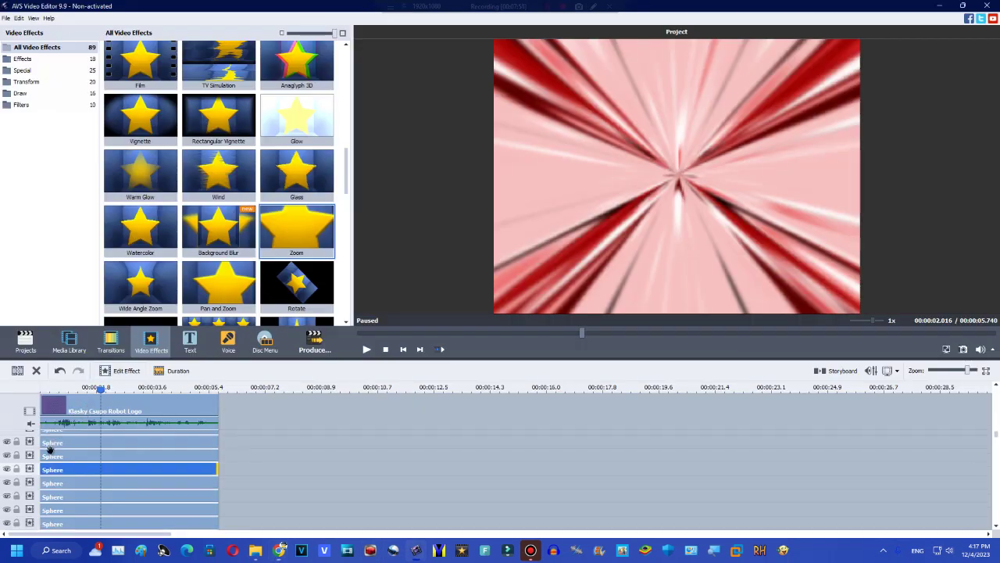
{"action": "left_click", "coordinate": [8, 497]}
{"action": "left_click", "coordinate": [7, 484]}
{"action": "left_click", "coordinate": [8, 470]}
{"action": "left_click", "coordinate": [7, 457]}
{"action": "left_click", "coordinate": [8, 444]}
{"action": "scroll", "coordinate": [14, 452], "scroll_direction": "up", "scroll_amount": 1}
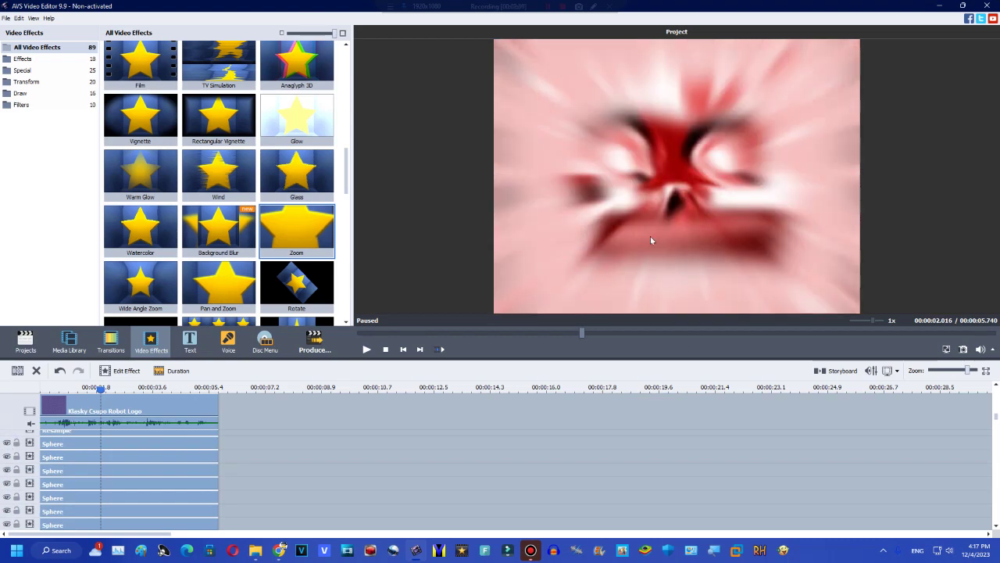
{"action": "left_click_drag", "start_coordinate": [642, 330], "coordinate": [696, 334]}
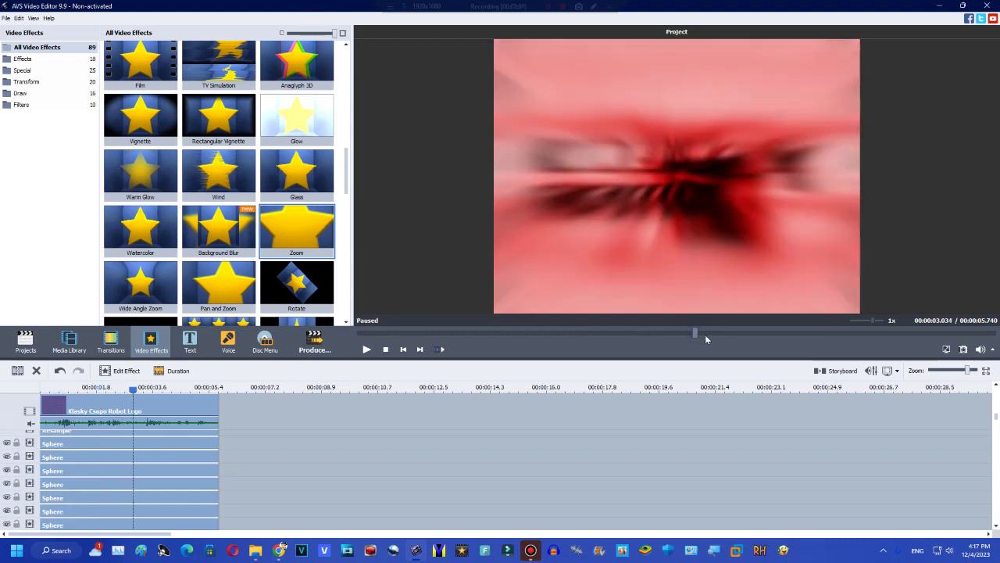
- Place an on-screen text annotation in the empty timeline area reading "Resource Hacker Required"
{"action": "scroll", "coordinate": [487, 437], "scroll_direction": "down", "scroll_amount": 2}
{"action": "scroll", "coordinate": [996, 423], "scroll_direction": "down", "scroll_amount": 5}
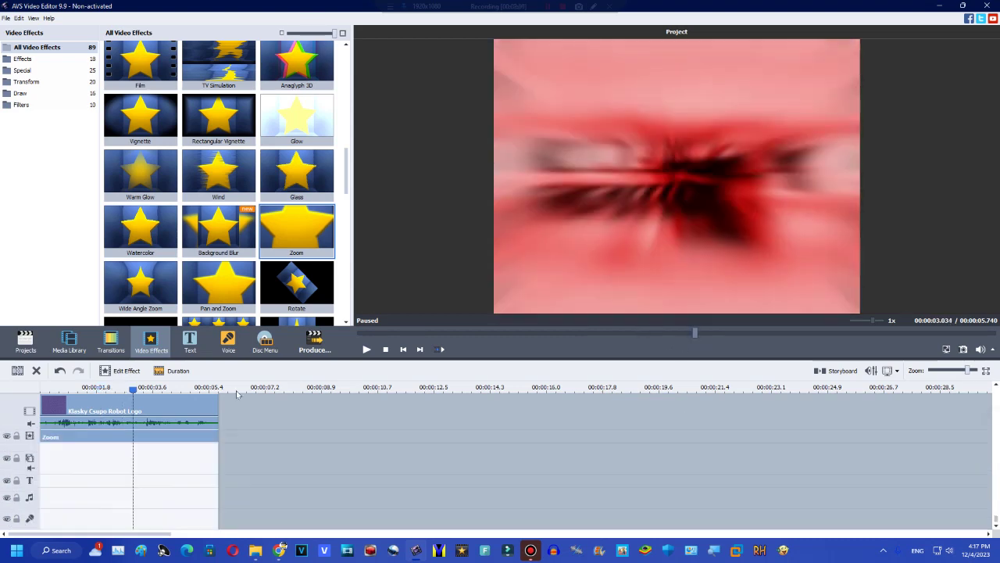
{"action": "left_click", "coordinate": [593, 7]}
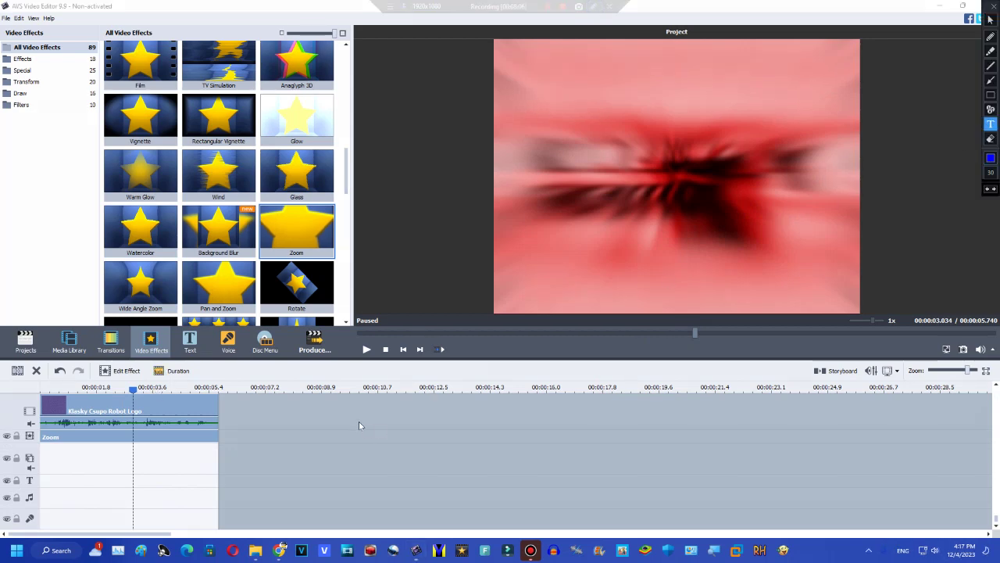
{"action": "type", "text": "R"}
{"action": "key", "text": "BackSpace"}
{"action": "key", "text": "BackSpace"}
{"action": "type", "text": "Resource H"}
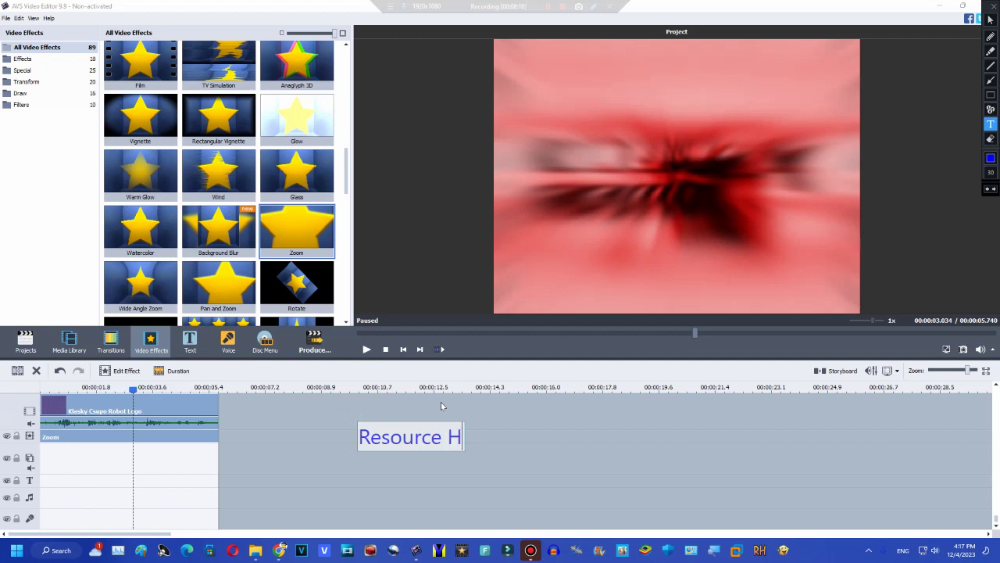
{"action": "type", "text": "acker Re"}
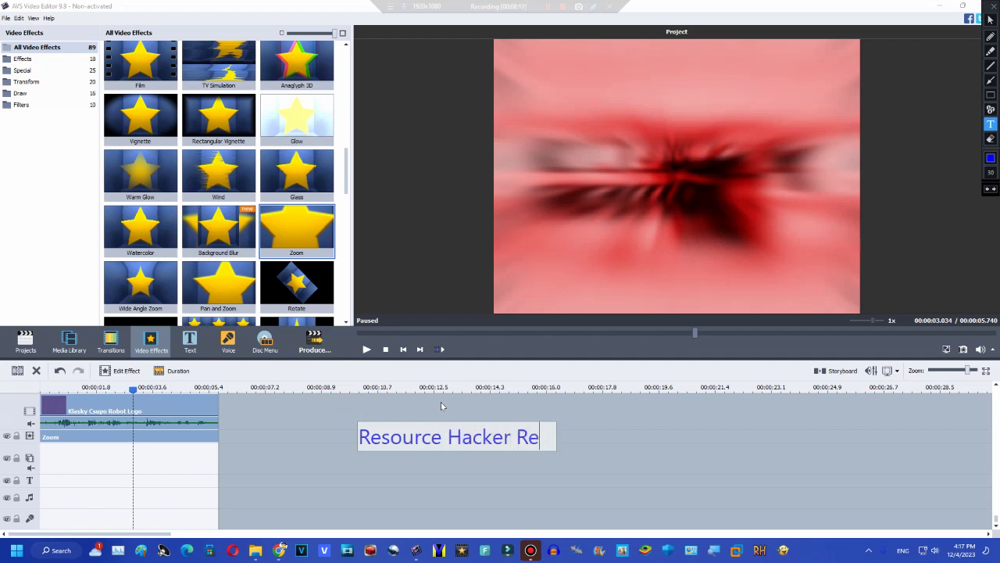
{"action": "type", "text": "quired"}
{"action": "key", "text": "Return"}
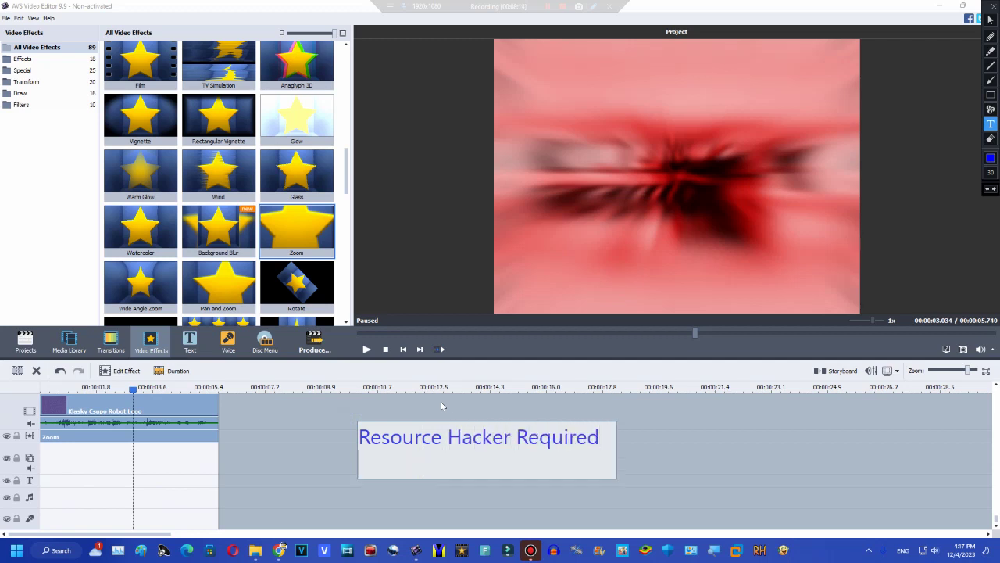
- Add the lines "Pitch Rate Changes:", "Min: 25" and "Max: 400" to the annotation and move the text slightly upward
{"action": "type", "text": "Min: 25"}
{"action": "key", "text": "Return"}
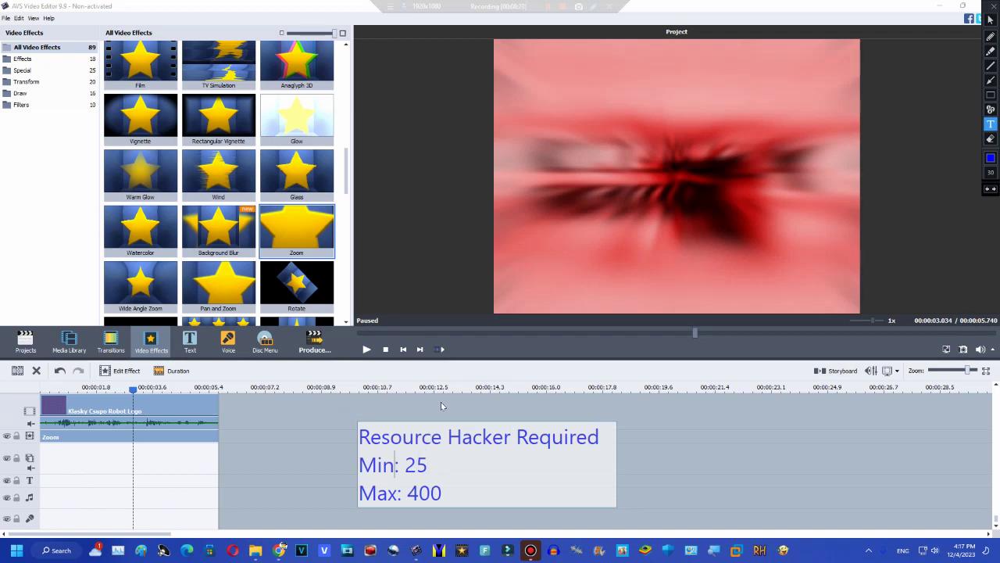
{"action": "key", "text": "Return"}
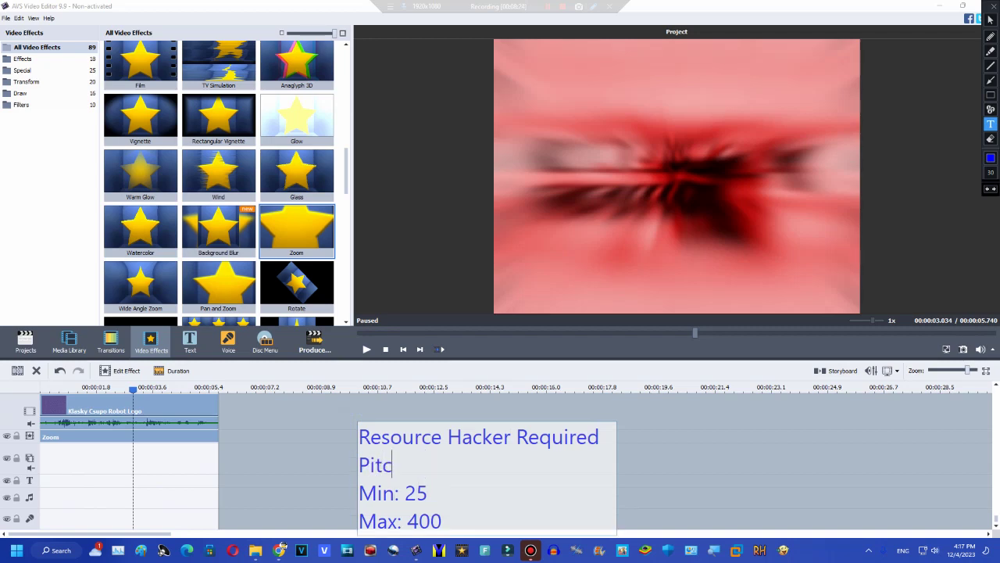
{"action": "type", "text": "Pitch Rate Chan"}
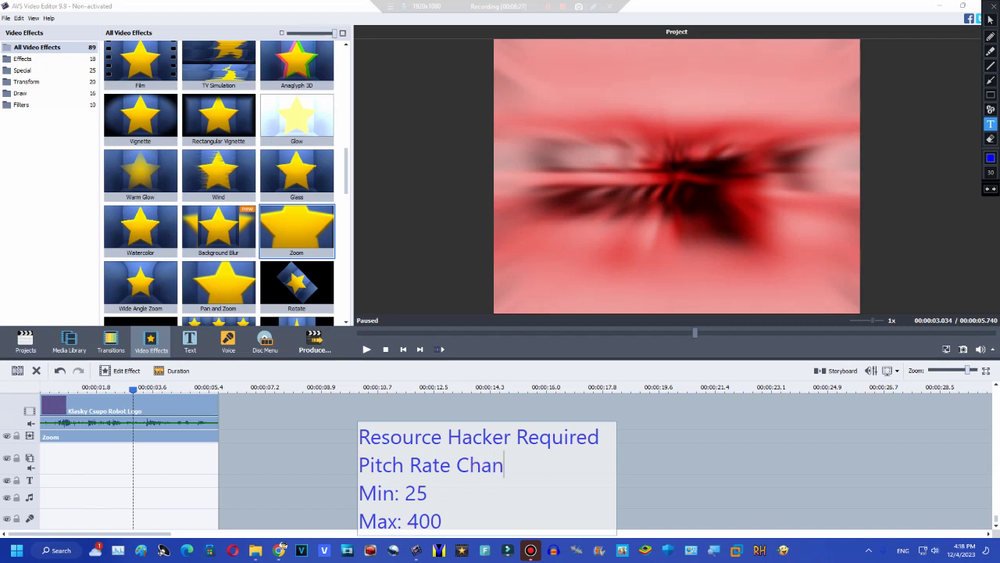
{"action": "type", "text": "ges:"}
{"action": "key", "text": "Return"}
{"action": "key", "text": "BackSpace"}
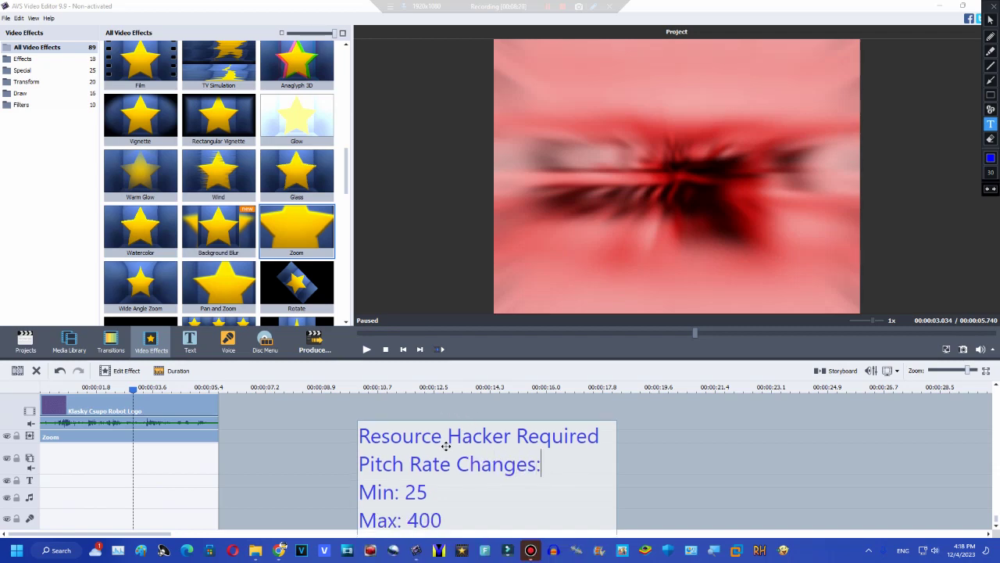
{"action": "mouse_move", "coordinate": [439, 451]}
{"action": "left_mouse_down"}
{"action": "mouse_move", "coordinate": [408, 397]}
{"action": "mouse_move", "coordinate": [492, 170]}
{"action": "mouse_move", "coordinate": [438, 439]}
{"action": "left_mouse_up"}
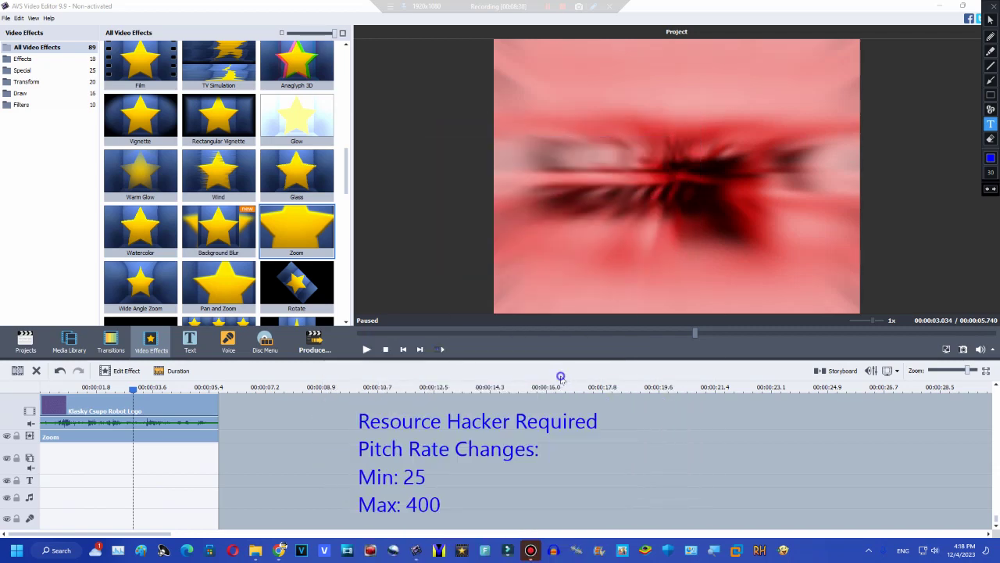
- Sketch a red freehand winking smiley beside the text annotation, then dismiss the on-screen drawing tools
{"action": "left_click", "coordinate": [990, 36]}
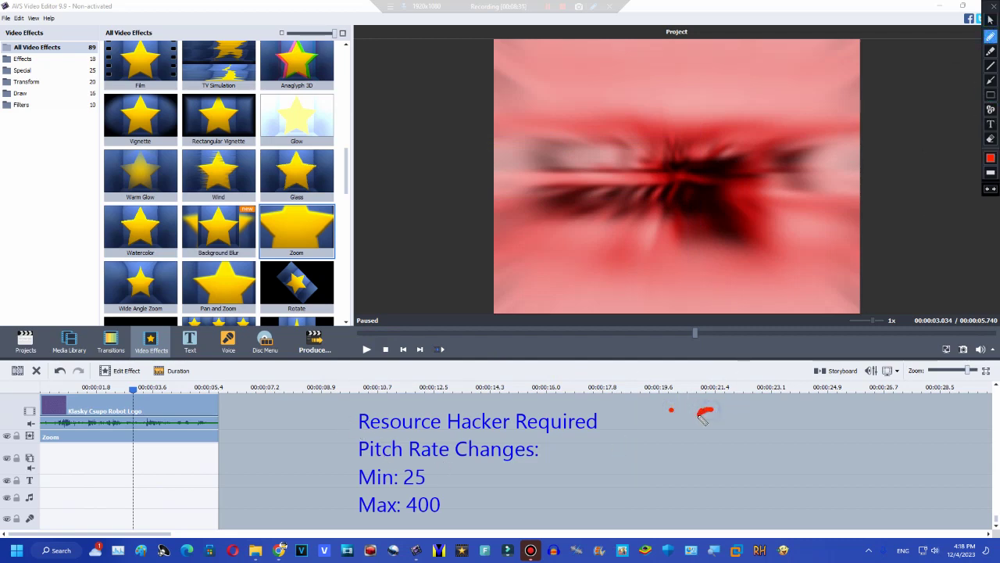
{"action": "left_click_drag", "start_coordinate": [666, 430], "coordinate": [720, 448]}
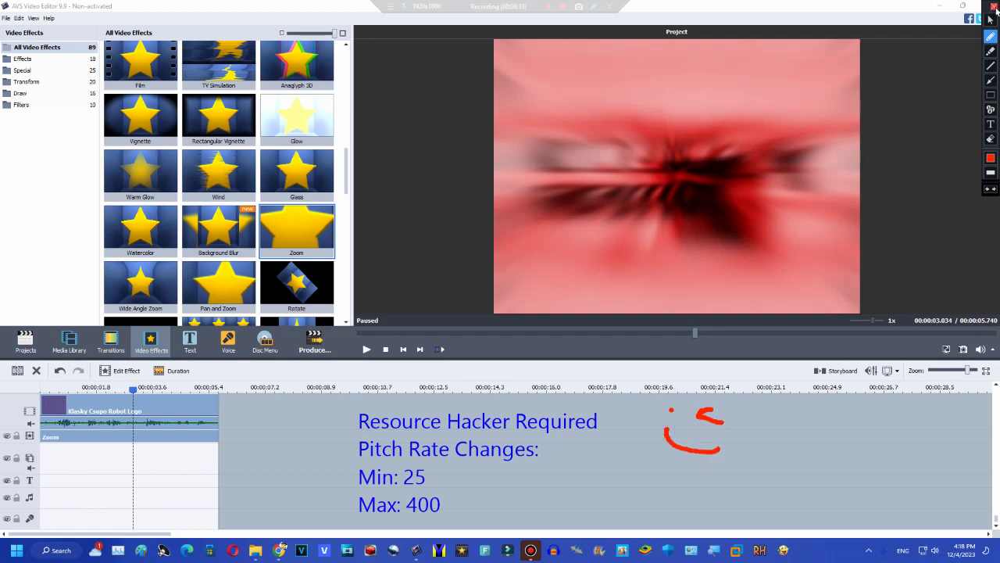
{"action": "left_click", "coordinate": [996, 9]}
- Apply Pitch Shift to the main video clip's audio with a rate of 42 and preview it
{"action": "left_click", "coordinate": [102, 400]}
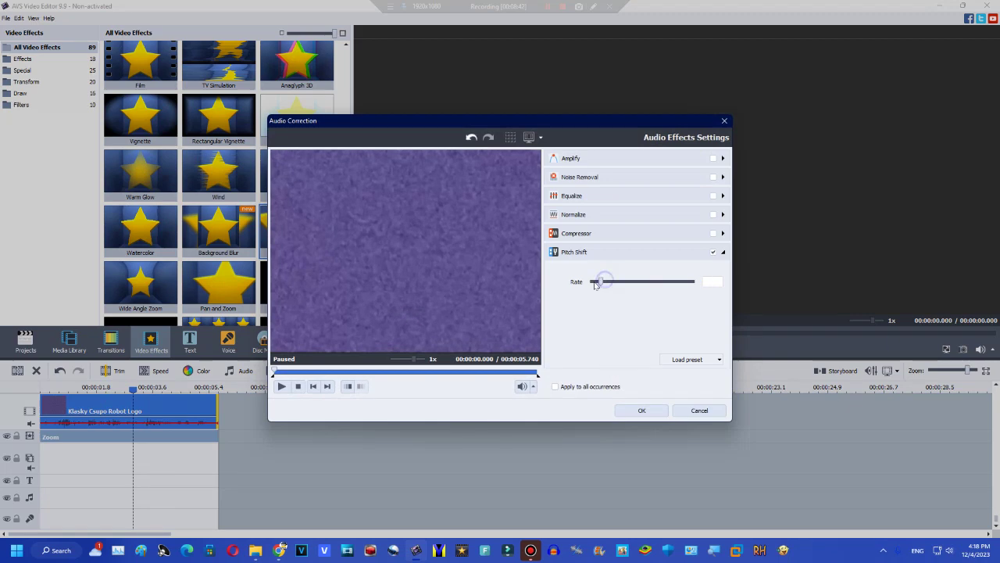
{"action": "left_click", "coordinate": [281, 386]}
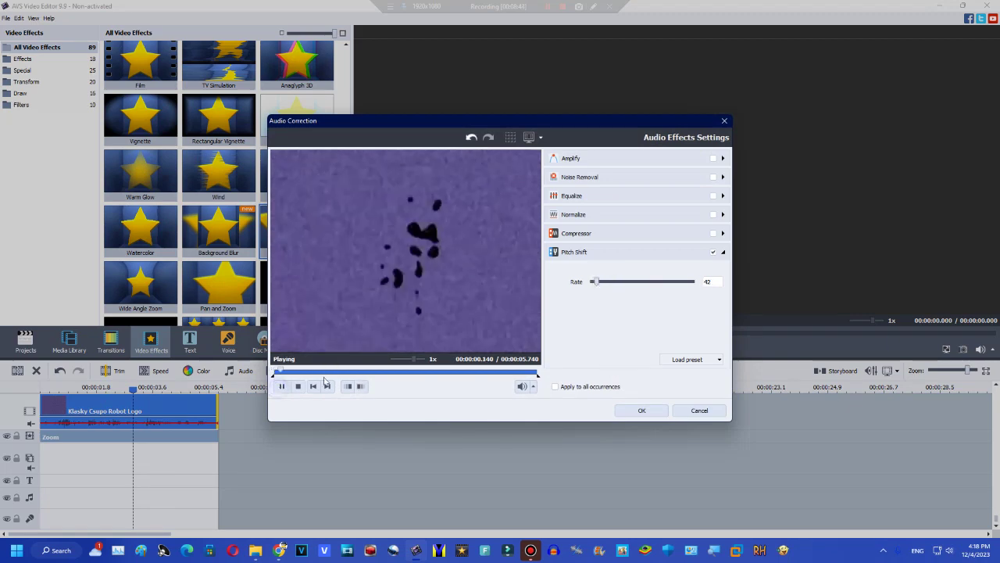
{"action": "left_click", "coordinate": [640, 410]}
- Place a copy of the Klasky Csupo Robot Logo clip at the start of the audio line
{"action": "left_click", "coordinate": [66, 337]}
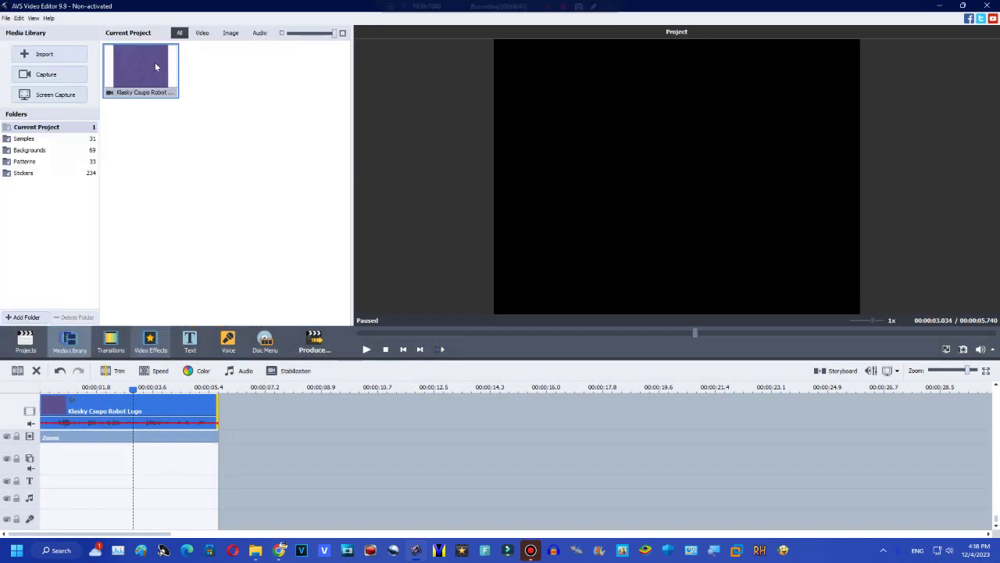
{"action": "left_click_drag", "start_coordinate": [156, 68], "coordinate": [42, 498]}
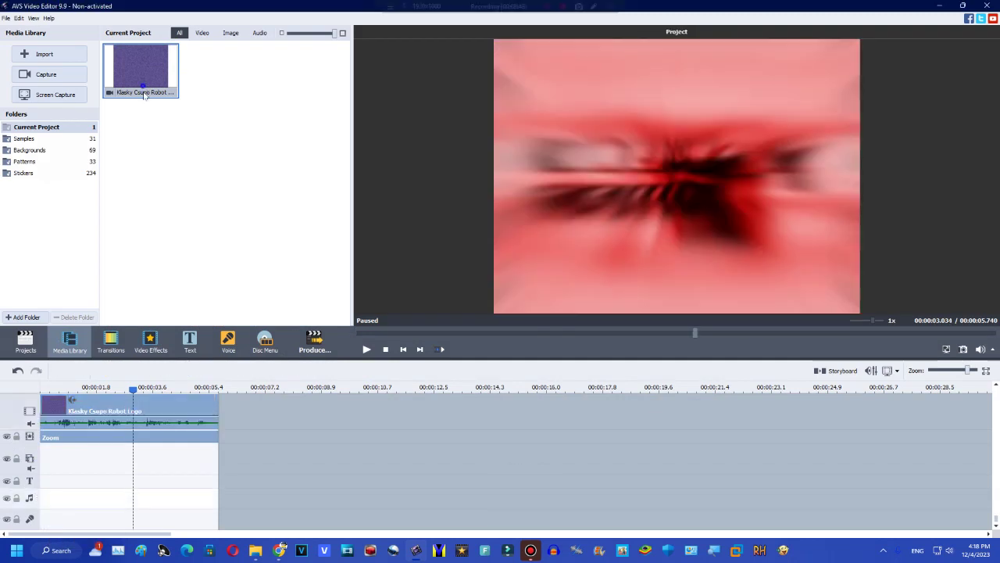
{"action": "left_click_drag", "start_coordinate": [144, 93], "coordinate": [78, 498]}
- Add several extra audio lines to the timeline beneath the video clip
{"action": "right_click", "coordinate": [313, 508]}
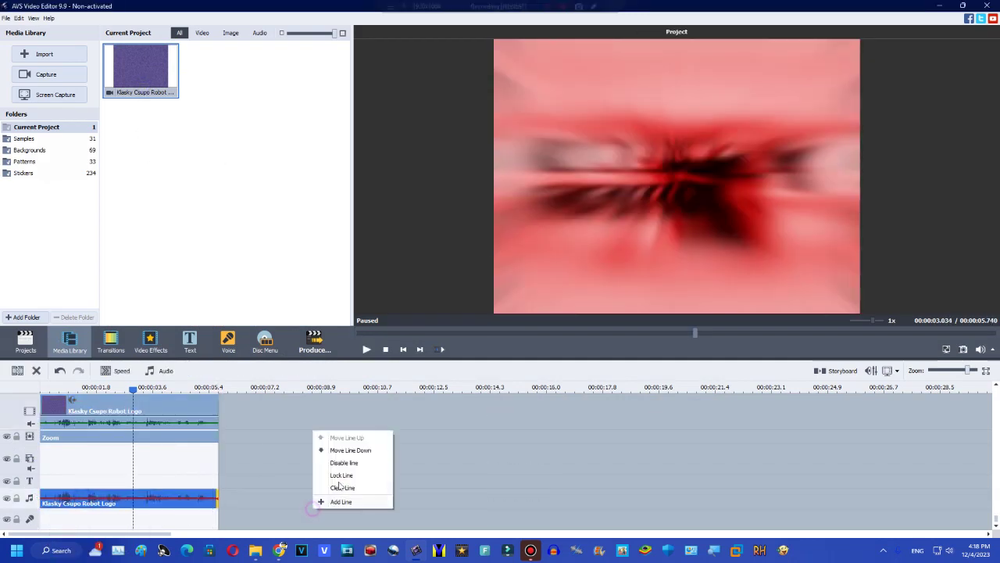
{"action": "left_click", "coordinate": [333, 502]}
{"action": "right_click", "coordinate": [332, 503]}
{"action": "left_click", "coordinate": [345, 483]}
{"action": "right_click", "coordinate": [321, 515]}
{"action": "left_click", "coordinate": [334, 501]}
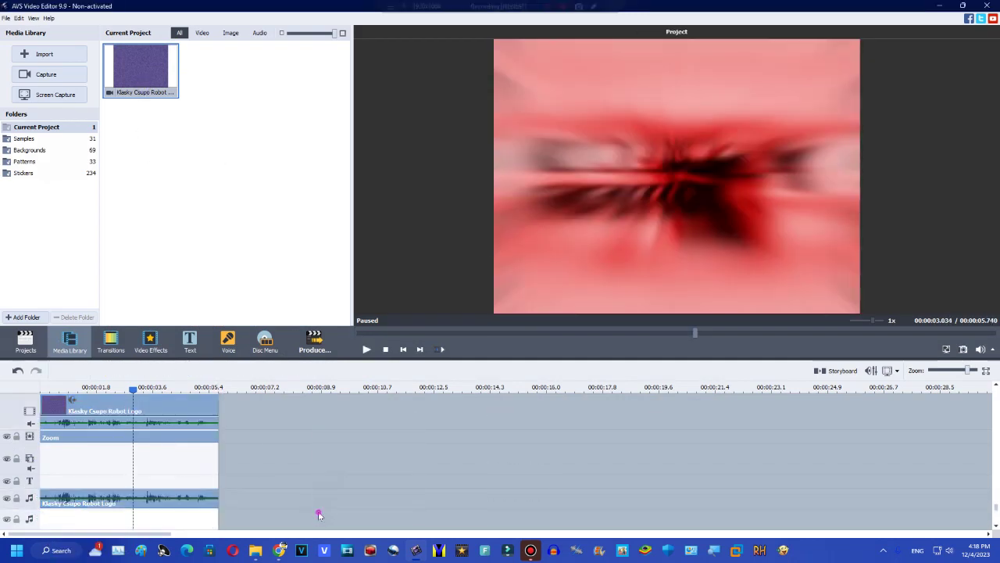
{"action": "right_click", "coordinate": [319, 515]}
{"action": "left_click", "coordinate": [332, 496]}
{"action": "right_click", "coordinate": [320, 512]}
{"action": "left_click", "coordinate": [333, 492]}
{"action": "right_click", "coordinate": [321, 507]}
{"action": "left_click", "coordinate": [336, 489]}
{"action": "right_click", "coordinate": [324, 506]}
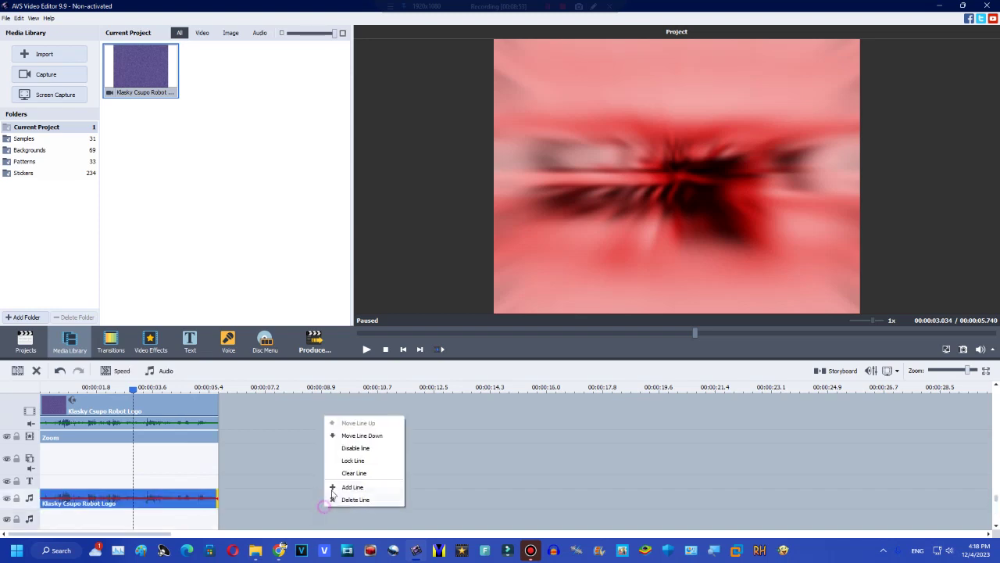
{"action": "left_click", "coordinate": [335, 488]}
{"action": "right_click", "coordinate": [321, 511]}
{"action": "left_click", "coordinate": [334, 491]}
{"action": "right_click", "coordinate": [326, 509]}
{"action": "left_click", "coordinate": [334, 490]}
- Apply the Helium Pitch Shift preset to the first audio copy and a rate of about 60 to the next copy
{"action": "left_click", "coordinate": [201, 497]}
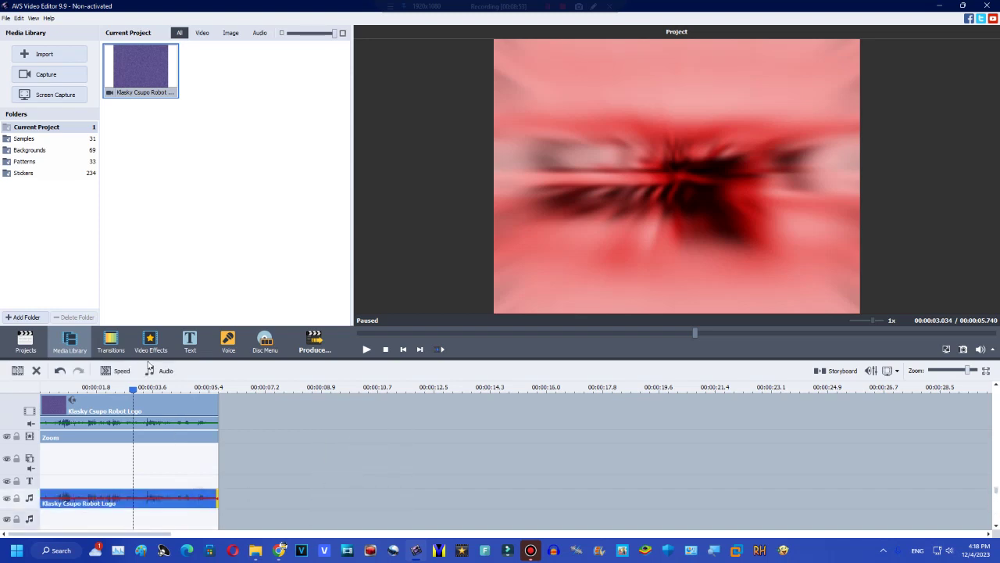
{"action": "left_click", "coordinate": [149, 370]}
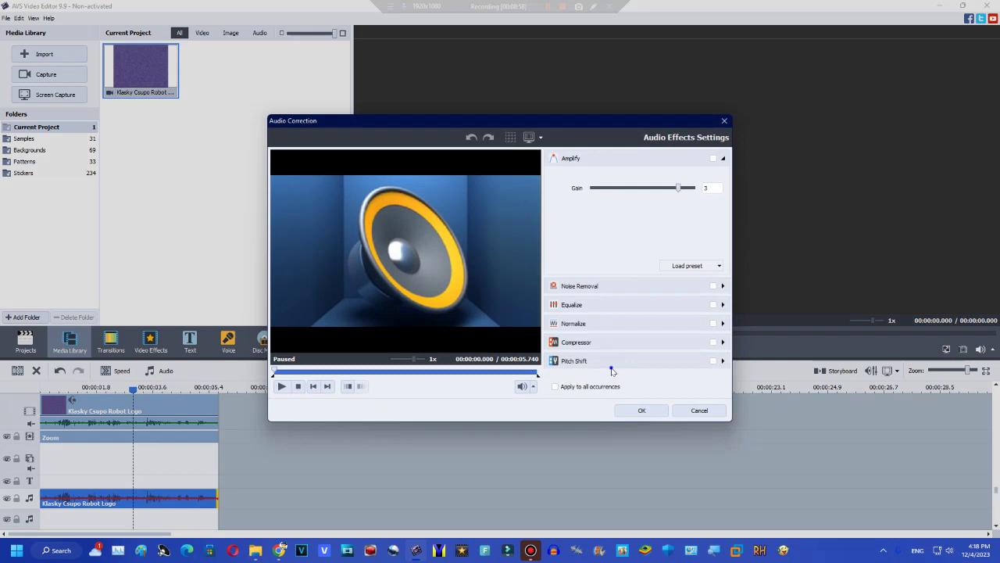
{"action": "left_click", "coordinate": [566, 359]}
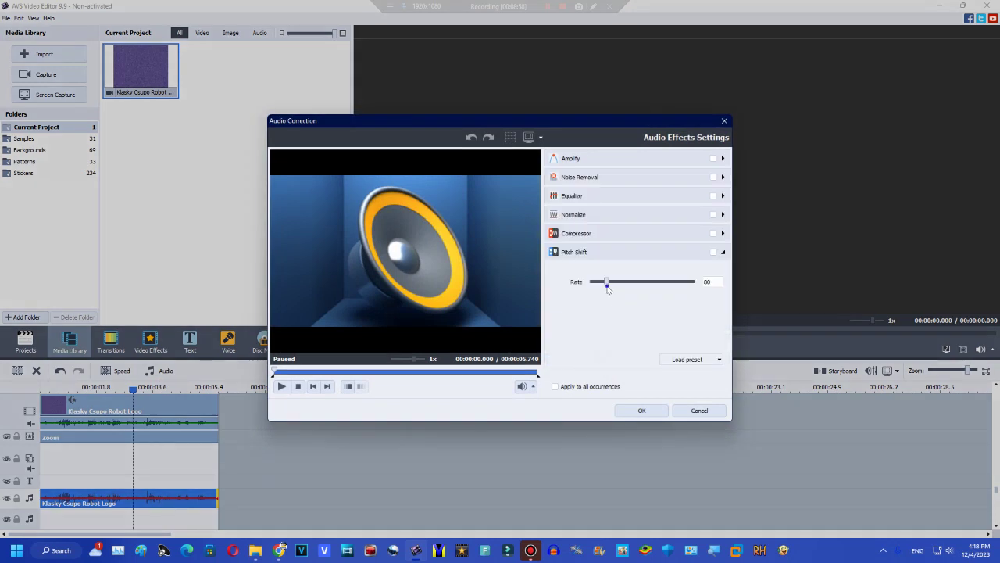
{"action": "left_click", "coordinate": [688, 358]}
{"action": "left_click", "coordinate": [676, 395]}
{"action": "left_click", "coordinate": [641, 410]}
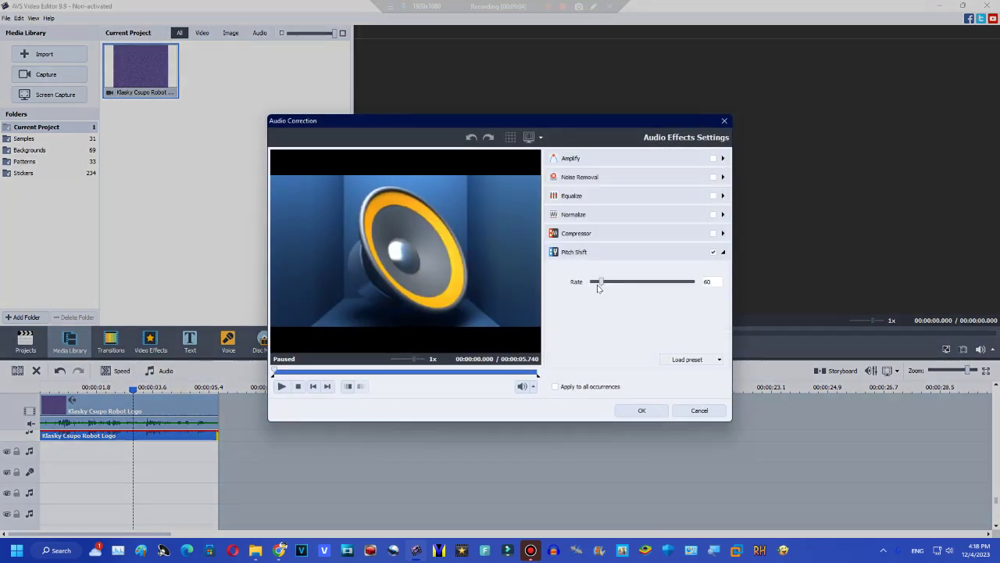
{"action": "left_click_drag", "start_coordinate": [602, 282], "coordinate": [600, 283]}
{"action": "left_click", "coordinate": [627, 412]}
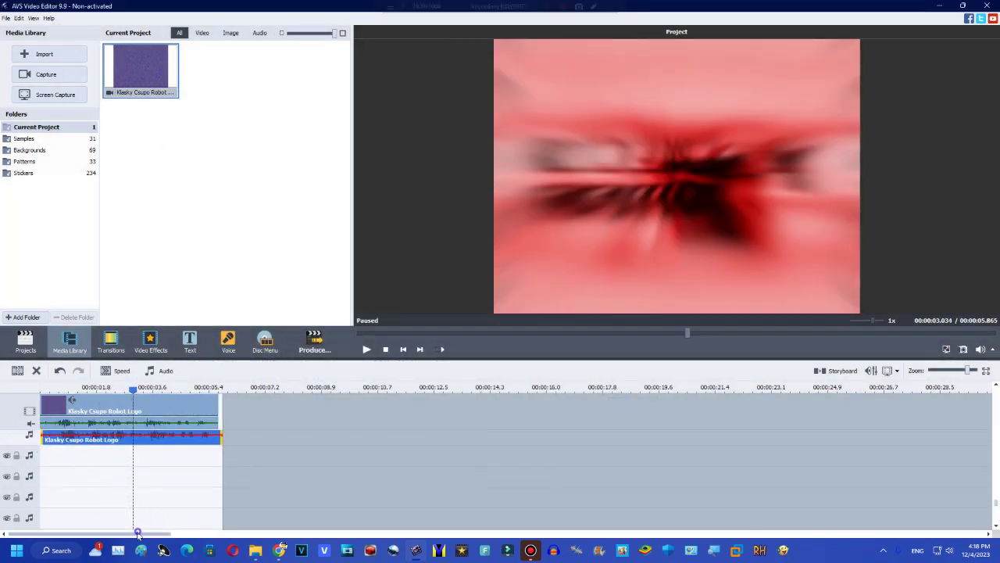
- Apply Pitch Shift with a rate of 58 to the selected audio-line copy of the logo clip
{"action": "left_click", "coordinate": [68, 433]}
{"action": "left_click", "coordinate": [161, 370]}
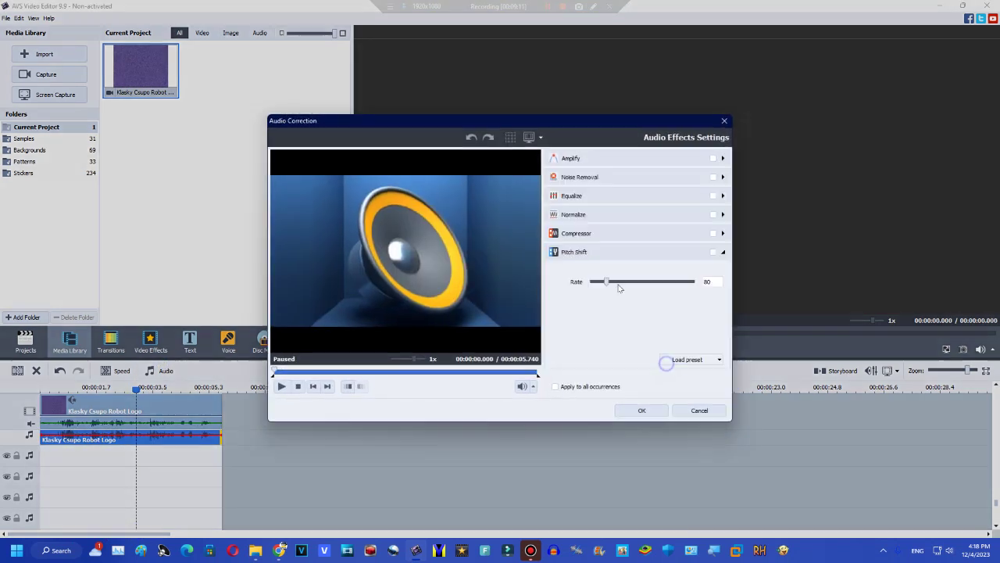
{"action": "left_click_drag", "start_coordinate": [609, 285], "coordinate": [601, 289]}
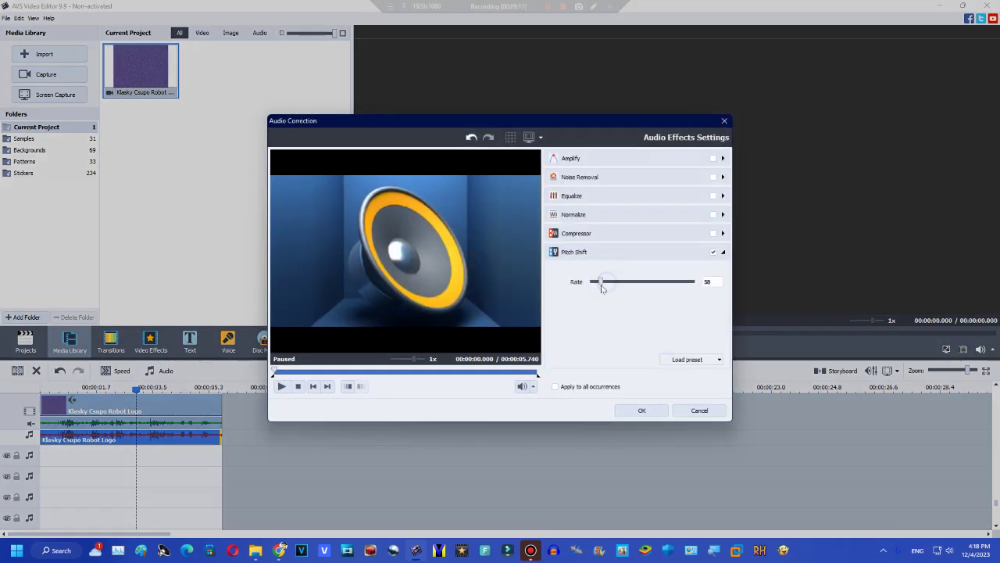
{"action": "left_click", "coordinate": [641, 410]}
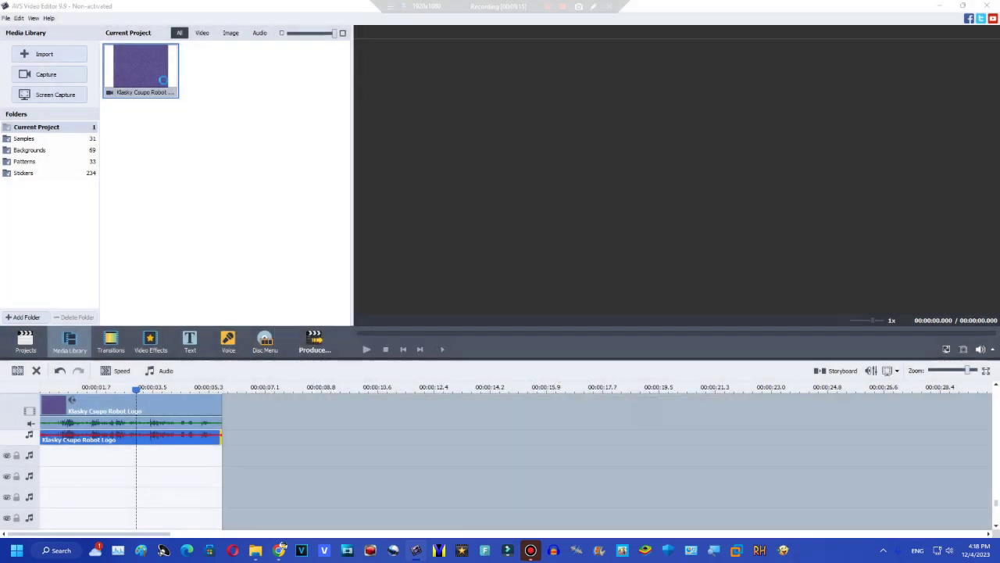
- Place another copy of the logo clip on the next empty audio line and apply an adjusted Pitch Shift rate
{"action": "left_click_drag", "start_coordinate": [76, 481], "coordinate": [42, 461]}
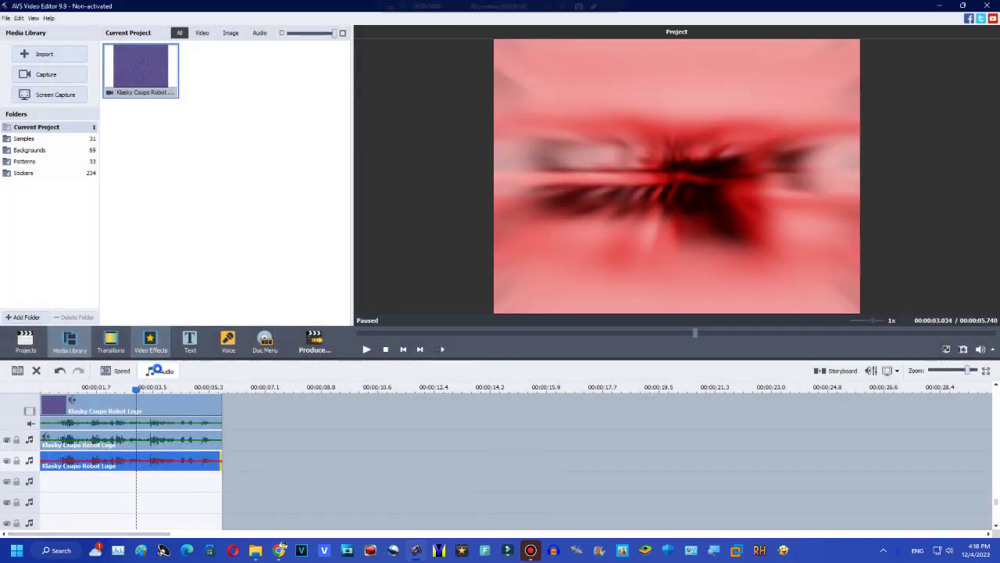
{"action": "left_click", "coordinate": [161, 370]}
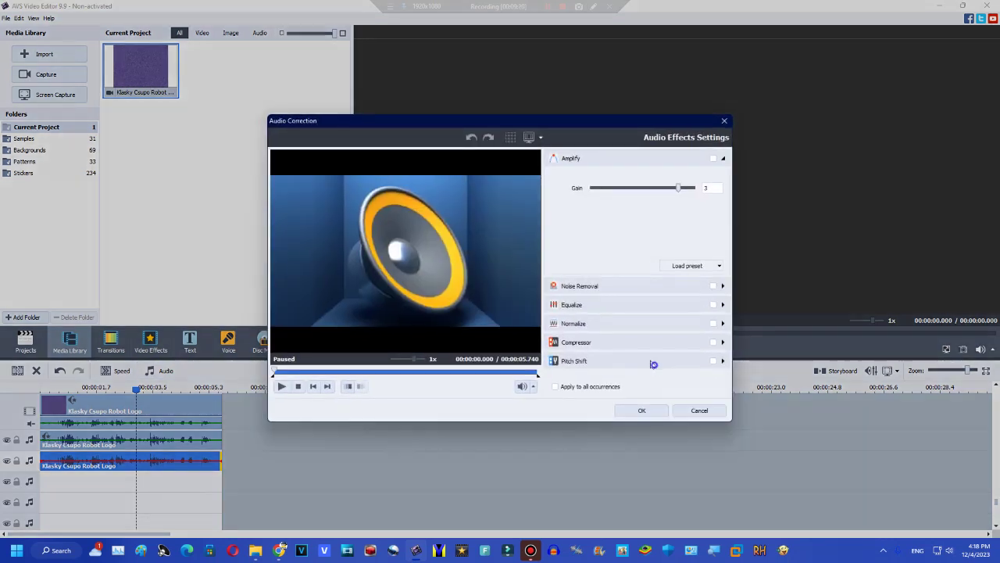
{"action": "left_click", "coordinate": [650, 360]}
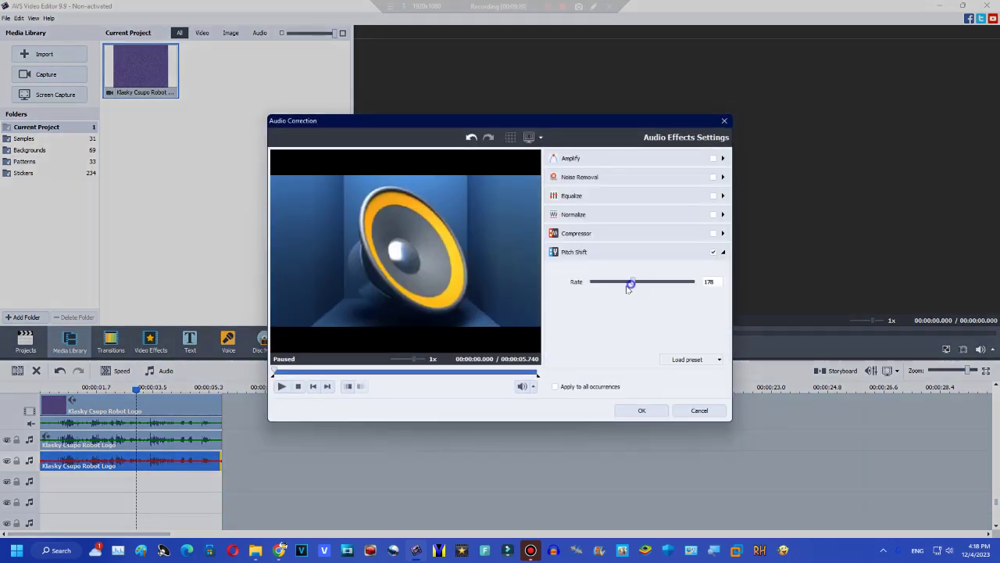
{"action": "left_click_drag", "start_coordinate": [630, 285], "coordinate": [609, 284]}
{"action": "left_click", "coordinate": [632, 412]}
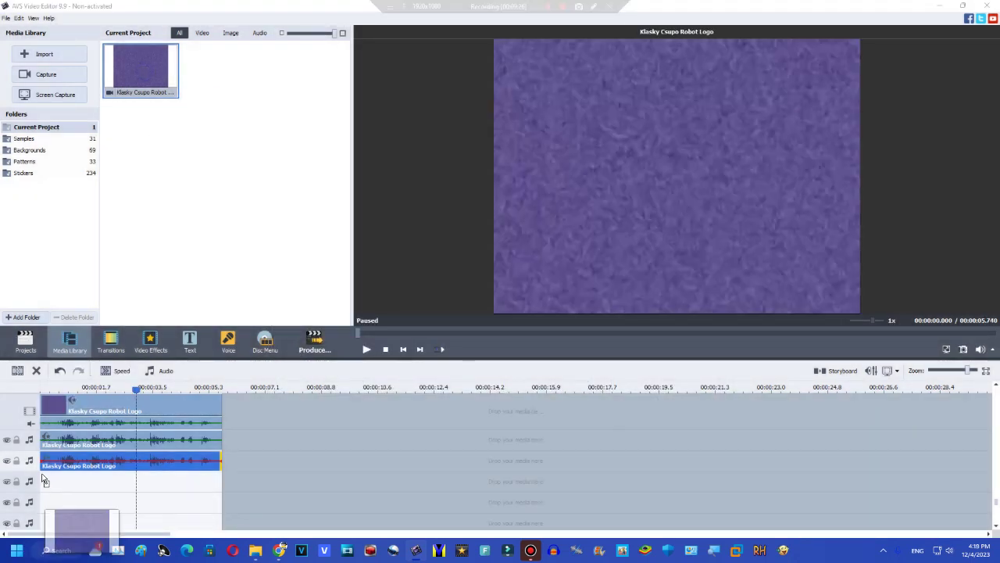
- Apply Pitch Shift to the copy on the following audio line, previewing and fine-tuning its rate to 112
{"action": "left_click", "coordinate": [163, 371]}
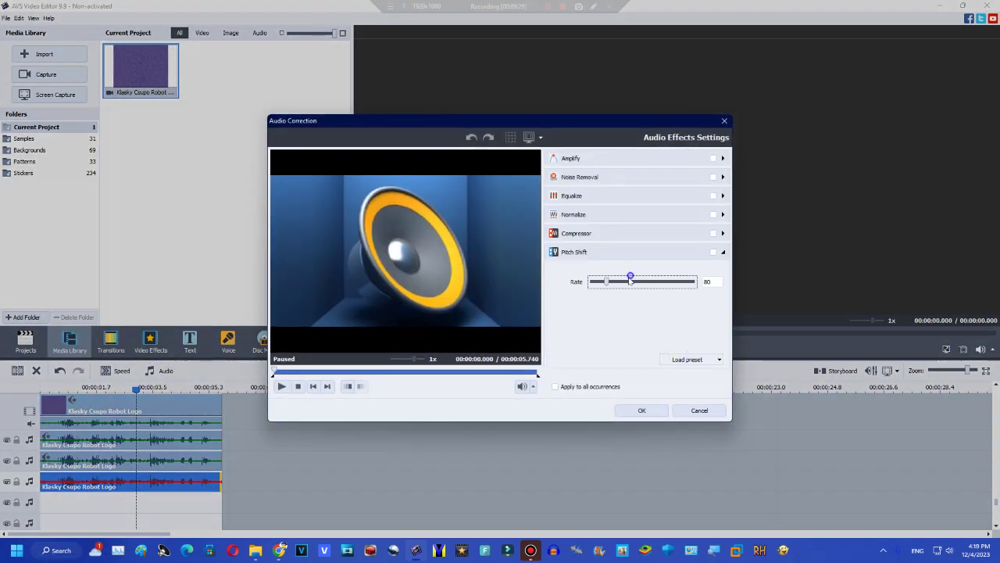
{"action": "left_click_drag", "start_coordinate": [630, 280], "coordinate": [620, 293]}
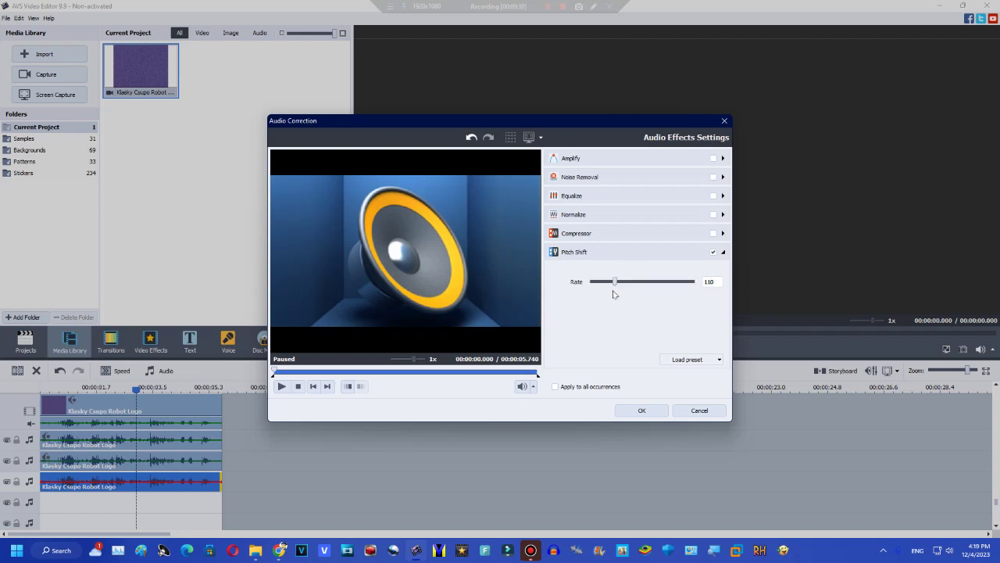
{"action": "left_click_drag", "start_coordinate": [616, 286], "coordinate": [617, 286]}
{"action": "left_click", "coordinate": [277, 388]}
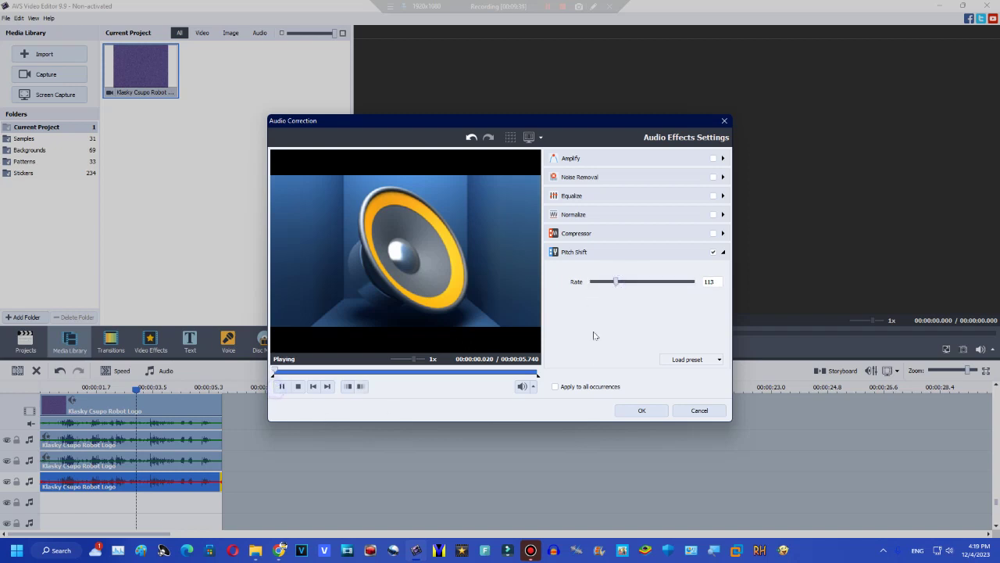
{"action": "left_click", "coordinate": [640, 411]}
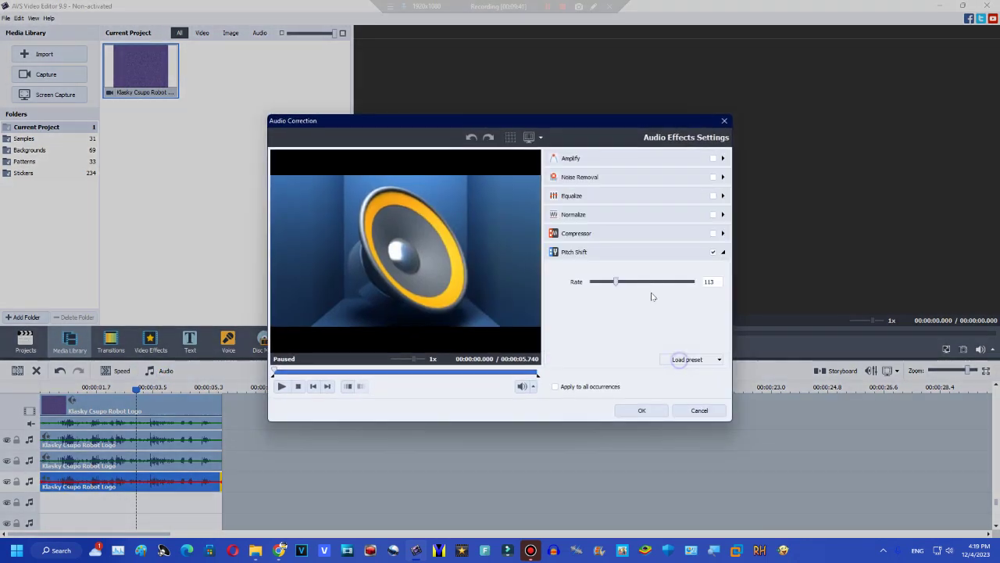
{"action": "left_click", "coordinate": [282, 386]}
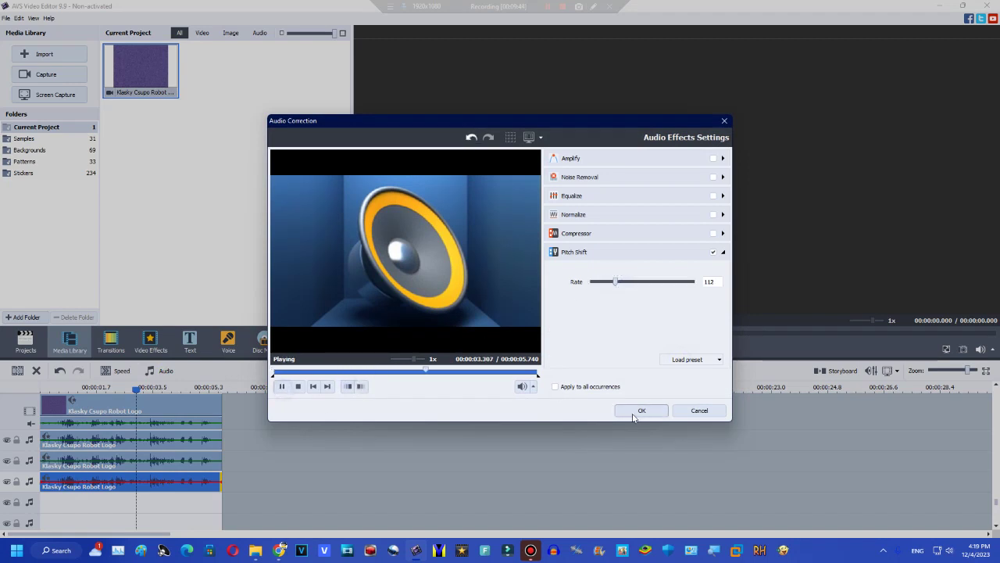
{"action": "left_click", "coordinate": [634, 415]}
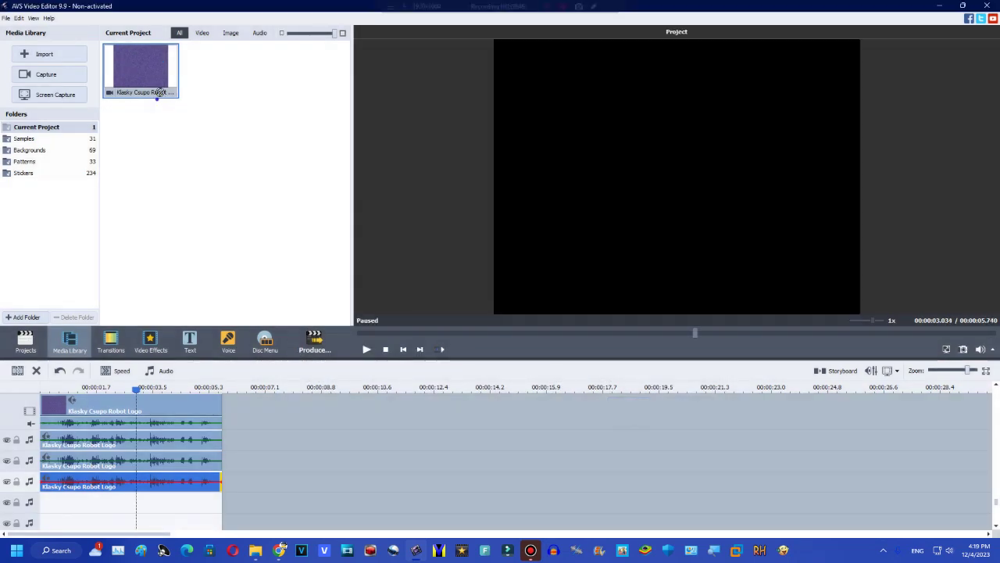
- Add a copy of the logo clip to the next audio line, preview Pitch Shift at about 197 and lower the rate slightly
{"action": "left_click_drag", "start_coordinate": [156, 94], "coordinate": [44, 507]}
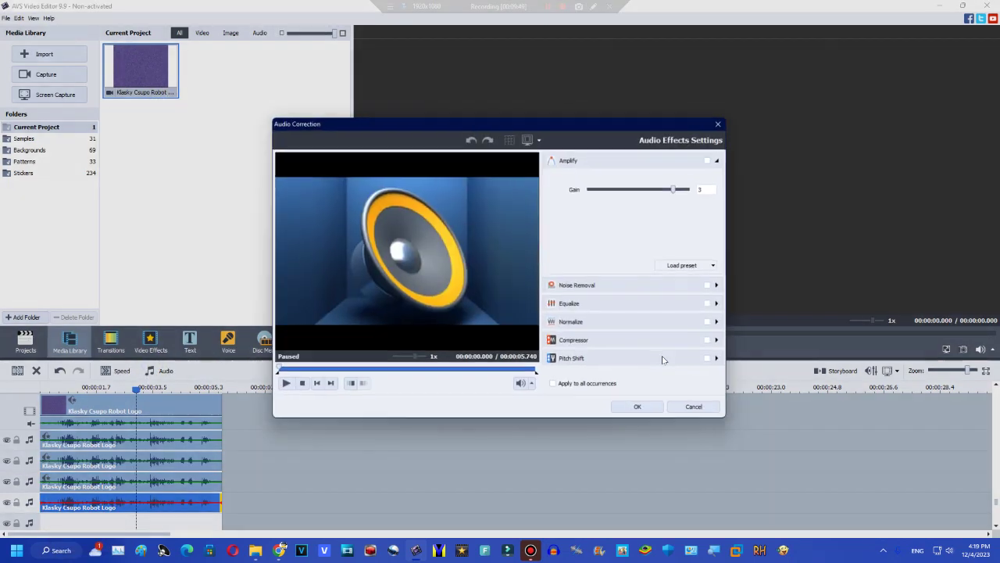
{"action": "left_click", "coordinate": [661, 356]}
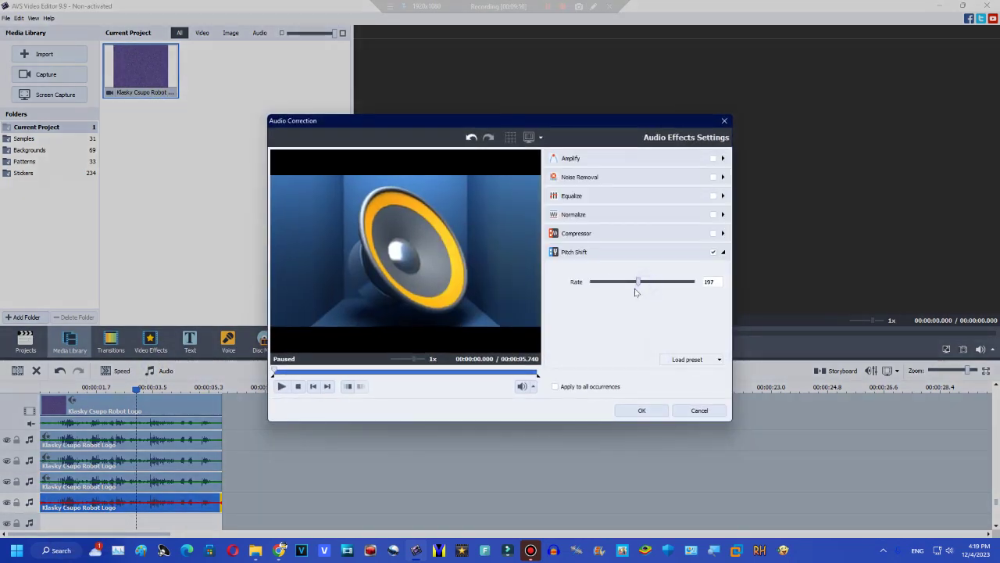
{"action": "left_click", "coordinate": [281, 386]}
{"action": "left_click_drag", "start_coordinate": [633, 285], "coordinate": [631, 286]}
{"action": "left_click", "coordinate": [647, 415]}
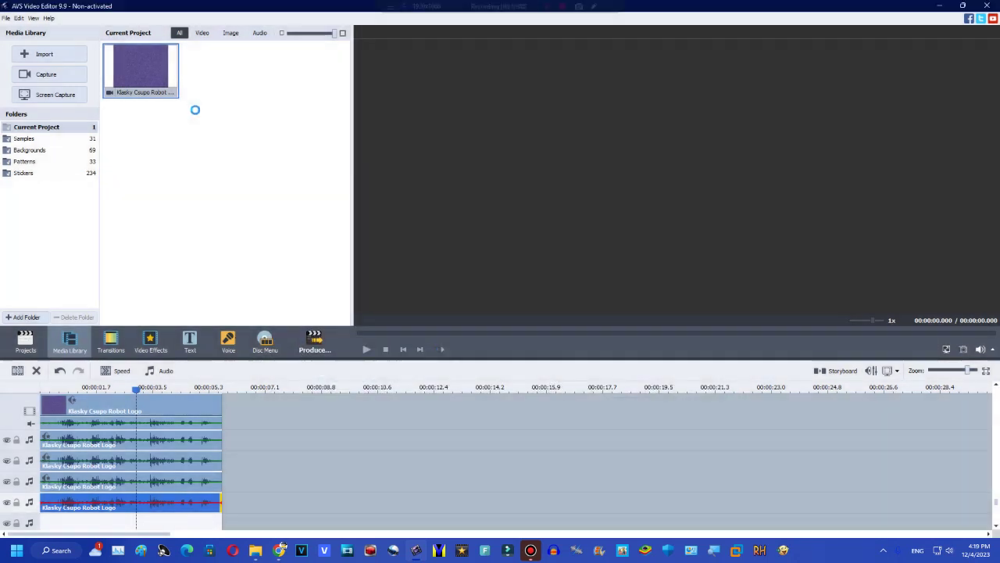
- Place one more copy of the logo clip on the next empty audio line and apply the Helium Pitch Shift preset
{"action": "left_click_drag", "start_coordinate": [41, 518], "coordinate": [41, 517]}
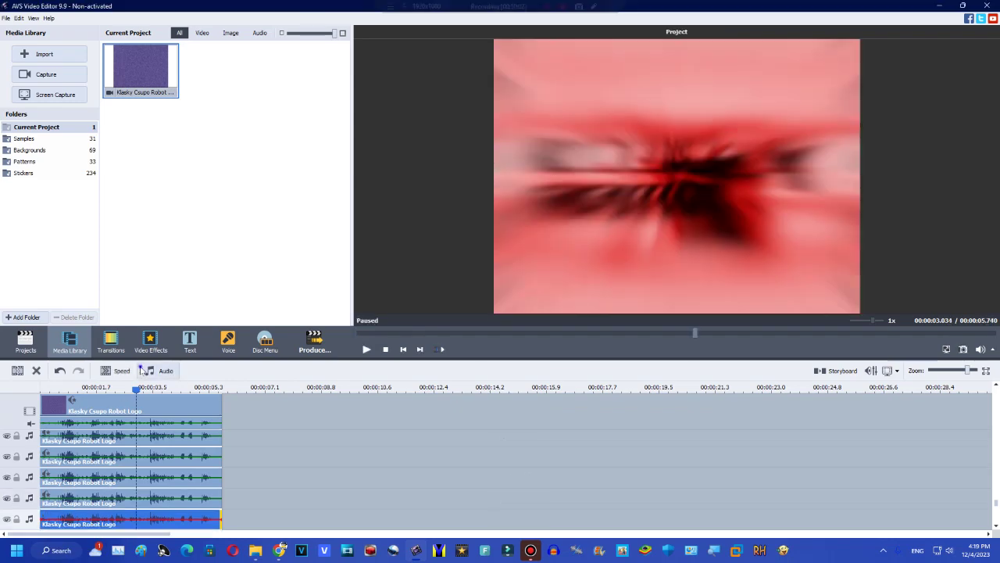
{"action": "left_click", "coordinate": [141, 368]}
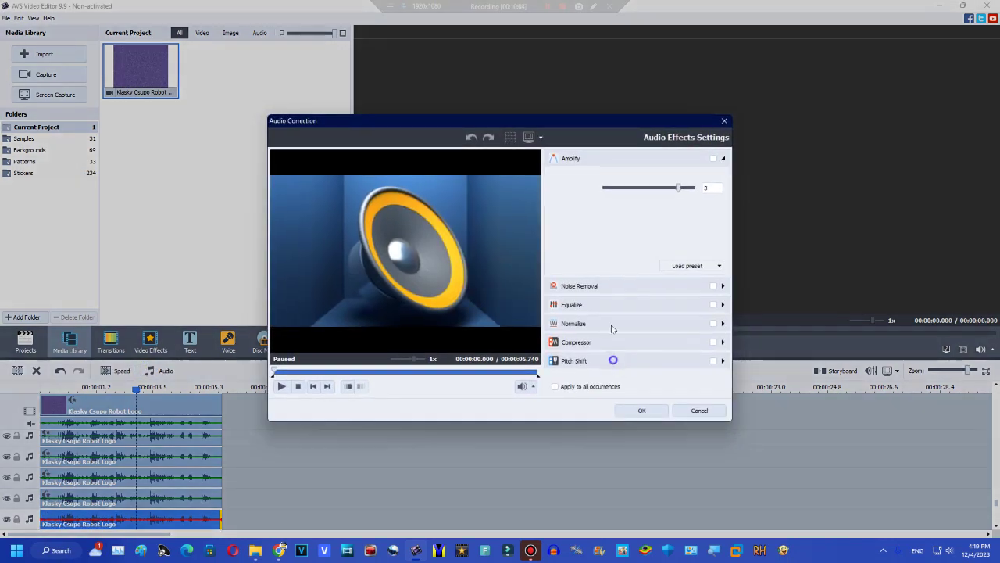
{"action": "left_click", "coordinate": [613, 360]}
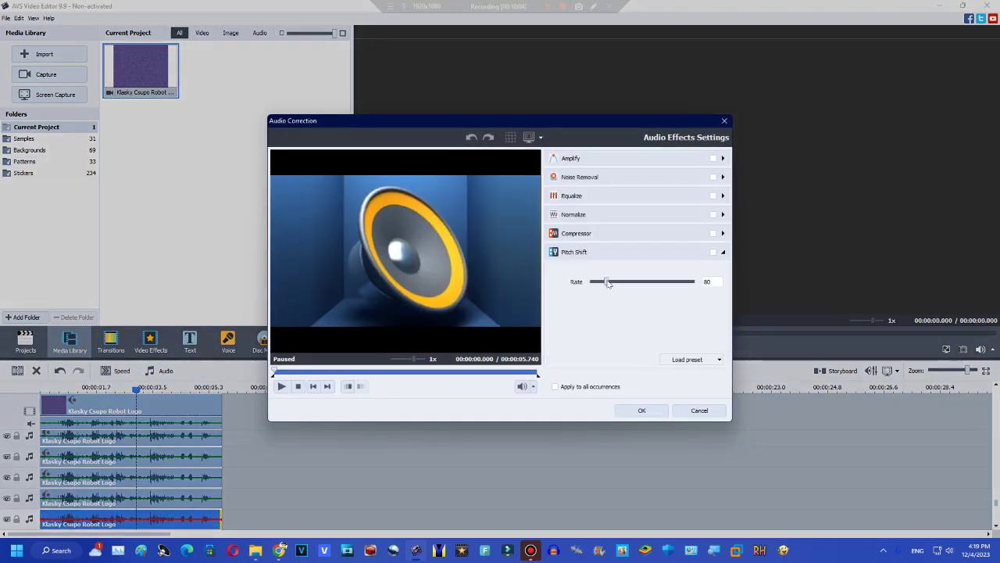
{"action": "left_click", "coordinate": [604, 282]}
{"action": "left_click", "coordinate": [688, 361]}
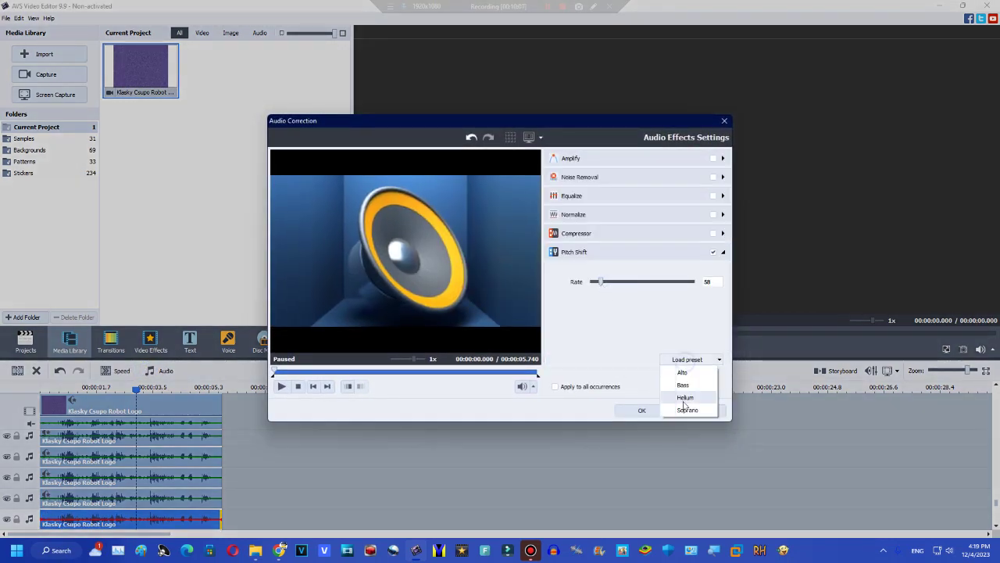
{"action": "left_click", "coordinate": [665, 396]}
{"action": "left_click", "coordinate": [641, 410]}
- Add three more audio lines to the timeline below the existing copies of the logo clip
{"action": "right_click", "coordinate": [297, 497]}
{"action": "left_click", "coordinate": [313, 482]}
{"action": "right_click", "coordinate": [303, 504]}
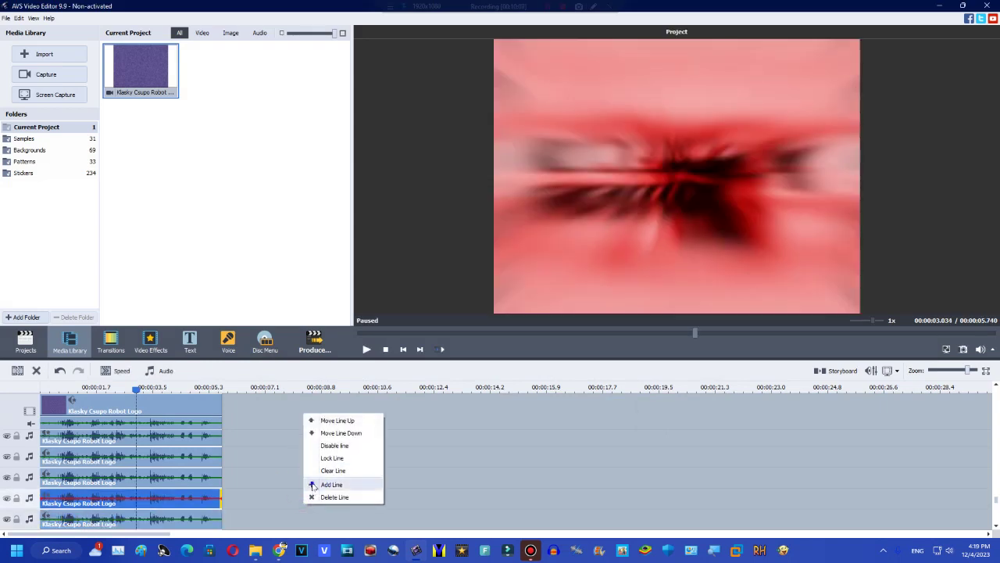
{"action": "left_click", "coordinate": [312, 483]}
{"action": "right_click", "coordinate": [311, 498]}
{"action": "left_click", "coordinate": [319, 480]}
{"action": "scroll", "coordinate": [240, 508], "scroll_direction": "down", "scroll_amount": 1}
{"action": "scroll", "coordinate": [188, 504], "scroll_direction": "down", "scroll_amount": 2}
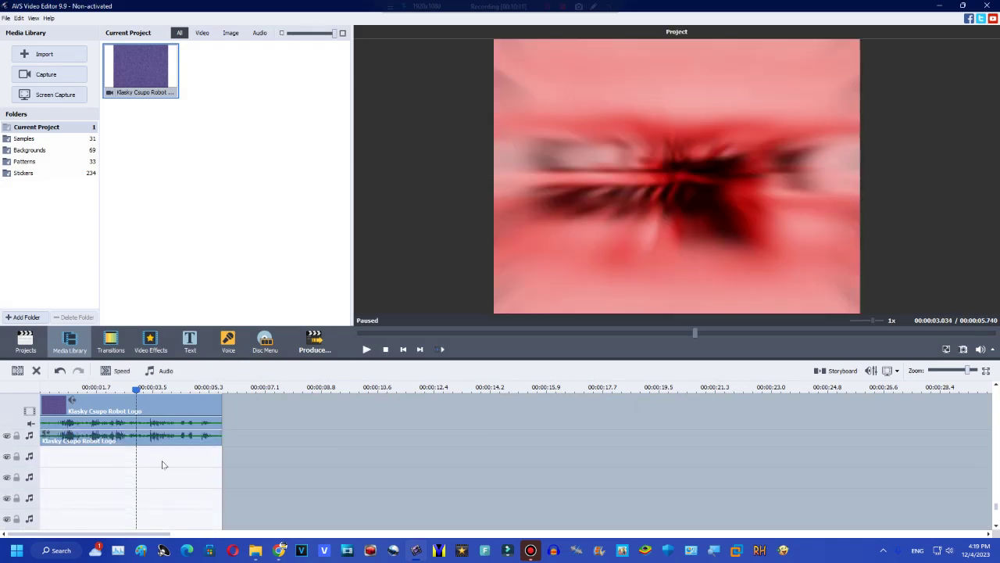
- Duplicate the logo clip onto the next empty audio line, try the Helium and Soprano Pitch Shift presets, and apply a rate of 80
{"action": "right_click", "coordinate": [160, 441]}
{"action": "left_click", "coordinate": [193, 422]}
{"action": "left_click_drag", "start_coordinate": [244, 430], "coordinate": [61, 459]}
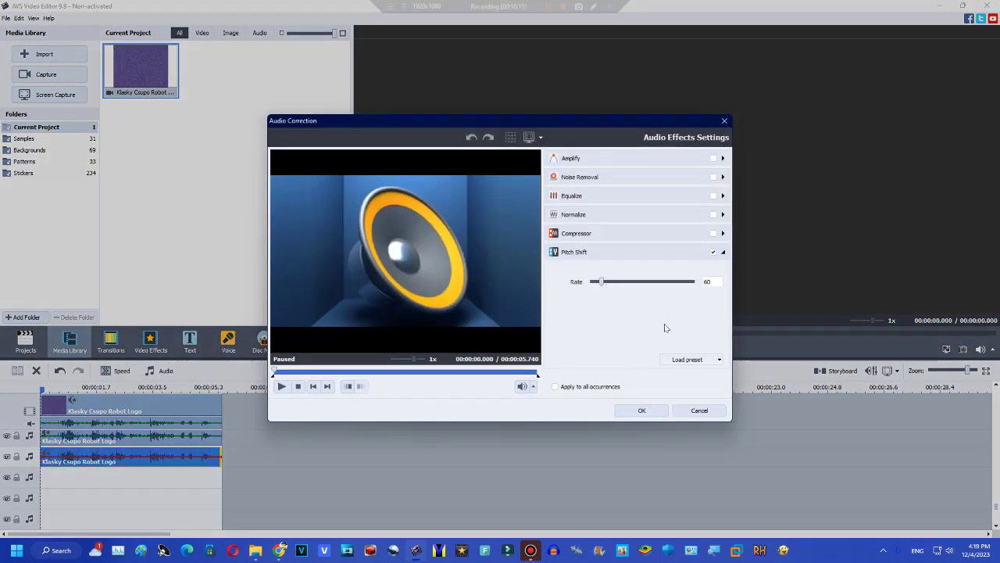
{"action": "left_click", "coordinate": [708, 360]}
{"action": "left_click", "coordinate": [688, 398]}
{"action": "left_click", "coordinate": [689, 358]}
{"action": "left_click", "coordinate": [672, 412]}
{"action": "left_click", "coordinate": [672, 413]}
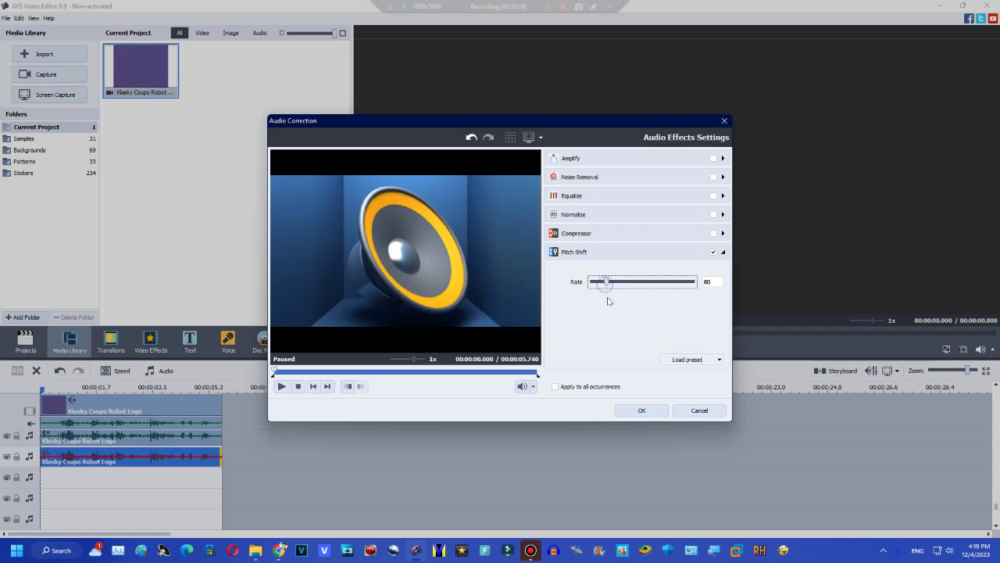
{"action": "left_click", "coordinate": [642, 410]}
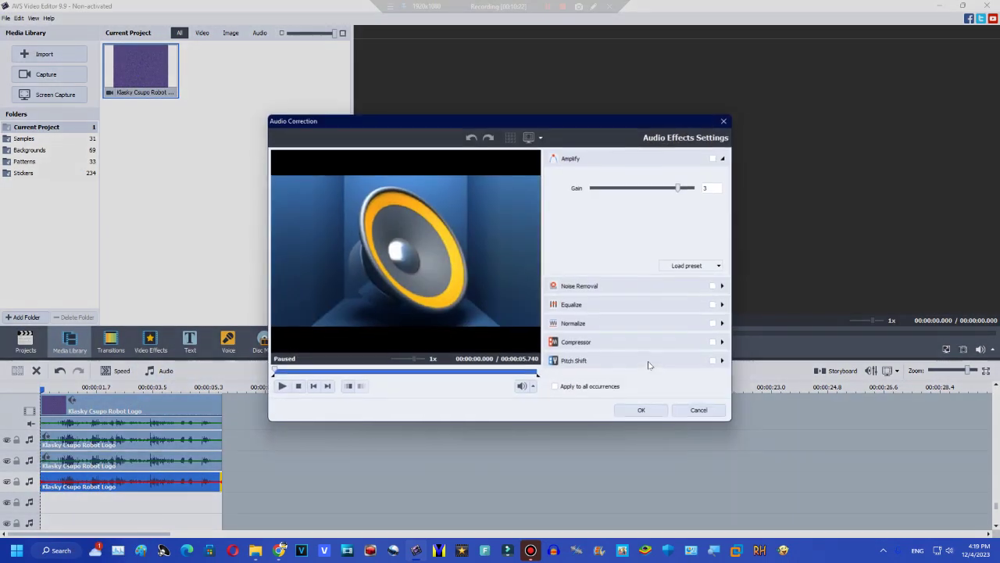
- Enable Pitch Shift on the logo clip copy in the following audio line and apply a rate of 95
{"action": "left_click", "coordinate": [647, 359]}
{"action": "left_click_drag", "start_coordinate": [612, 286], "coordinate": [610, 285]}
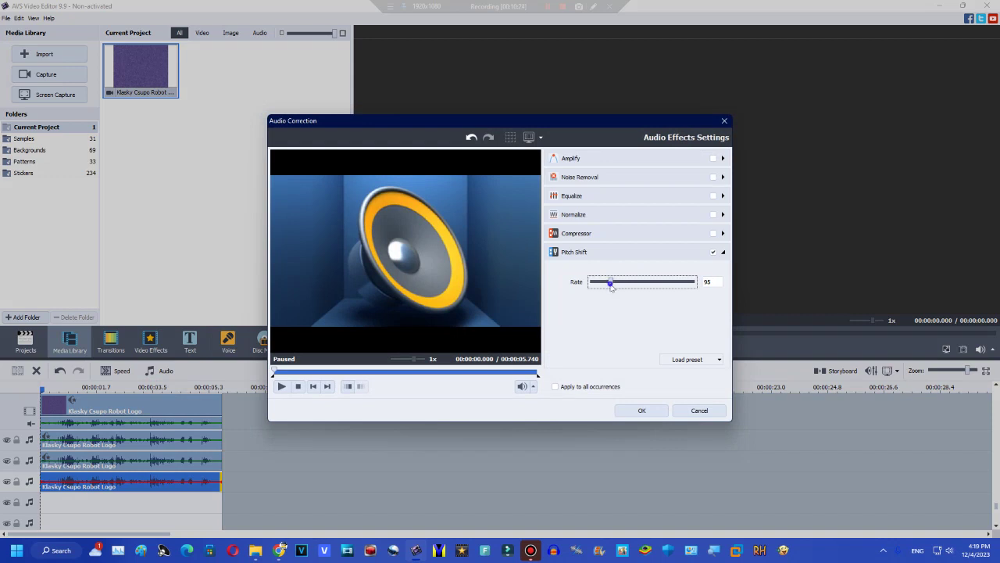
{"action": "left_click", "coordinate": [639, 411]}
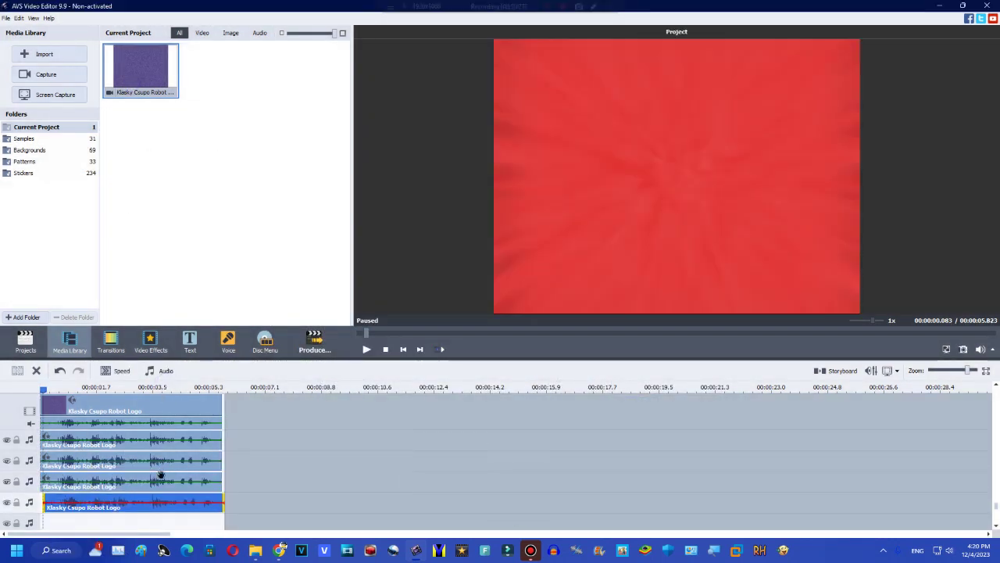
- Apply Pitch Shift to the logo clip copy on the next audio line, setting the rate to 133 and lowering it slightly
{"action": "left_click", "coordinate": [156, 371]}
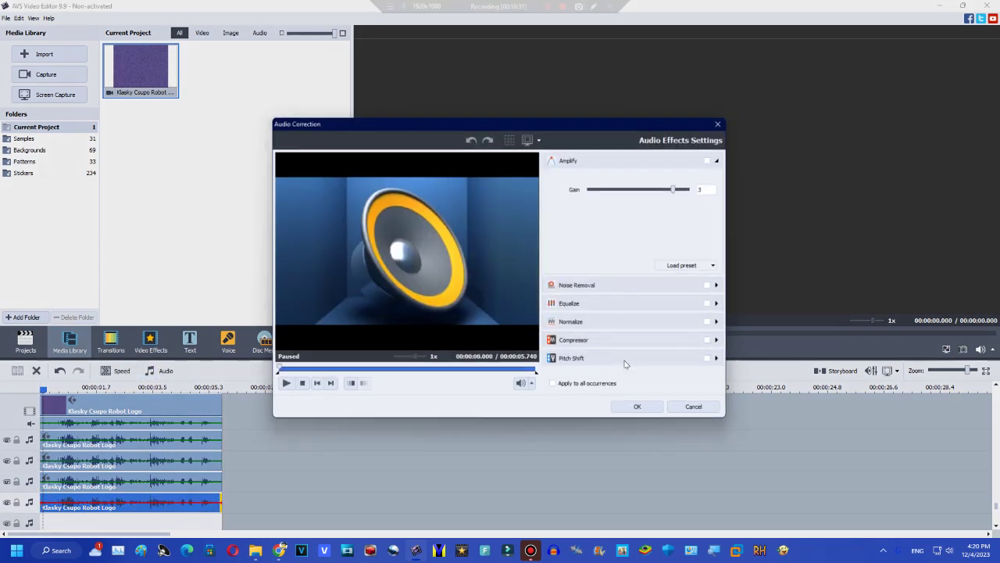
{"action": "left_click", "coordinate": [622, 360]}
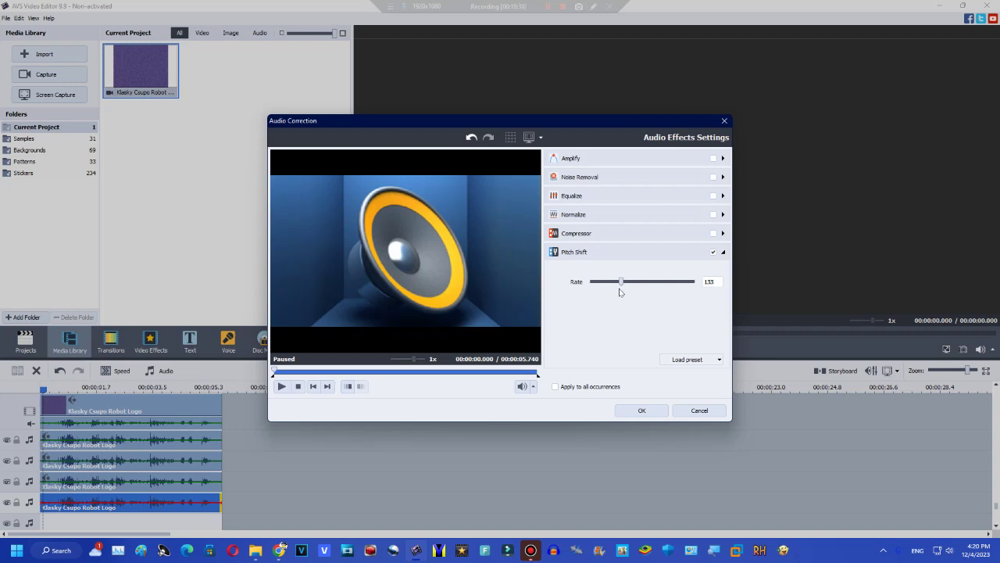
{"action": "left_click", "coordinate": [616, 282]}
{"action": "left_click", "coordinate": [641, 411]}
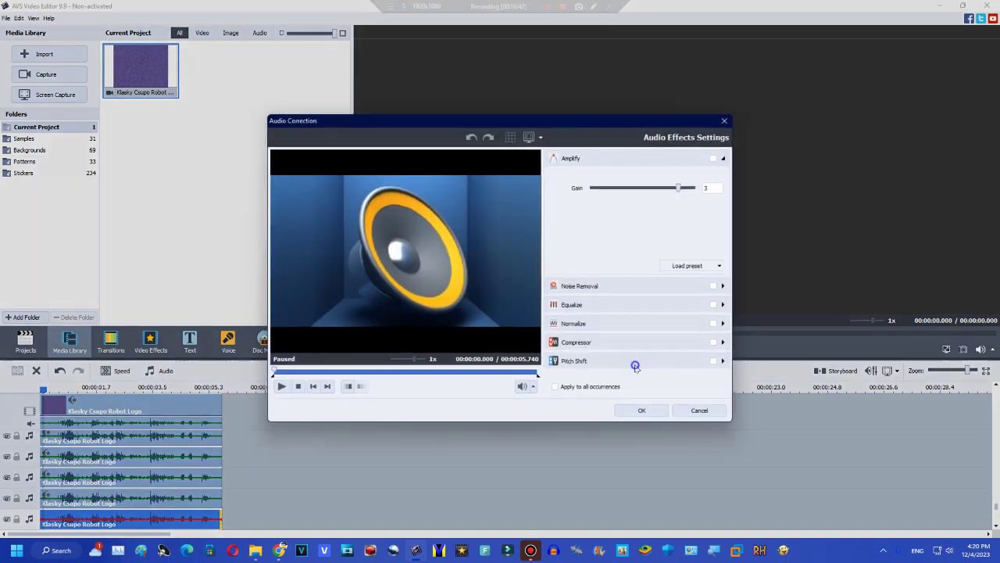
- Apply Pitch Shift to the next logo clip copy, fine-tuning its rate from 162 down to 158
{"action": "left_click", "coordinate": [634, 360]}
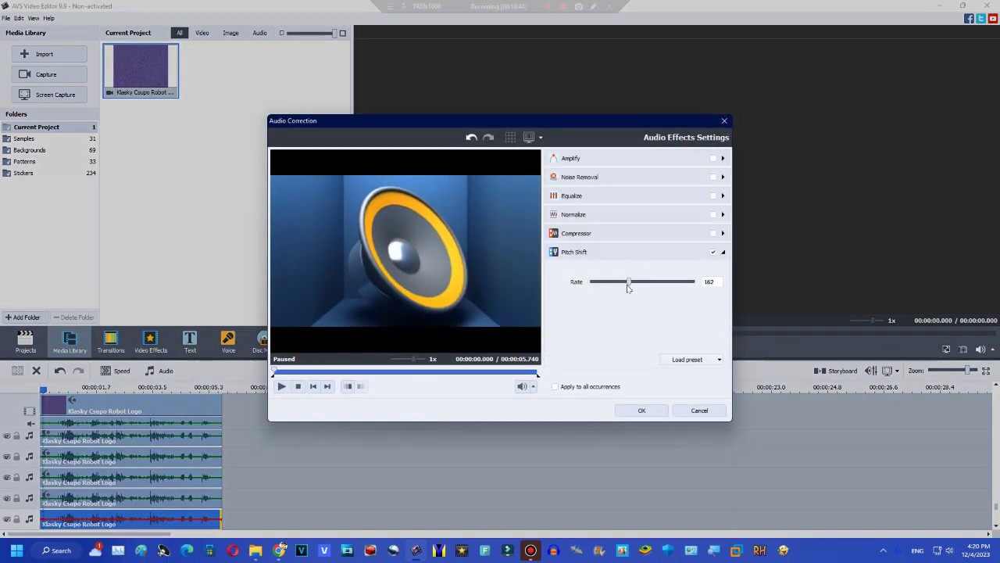
{"action": "left_click_drag", "start_coordinate": [629, 288], "coordinate": [627, 288]}
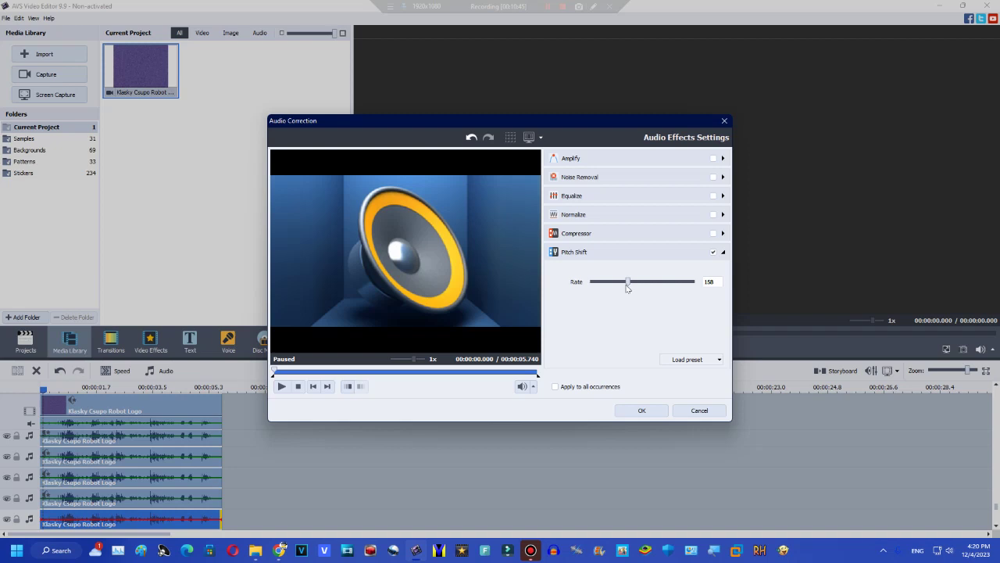
{"action": "left_click", "coordinate": [630, 413]}
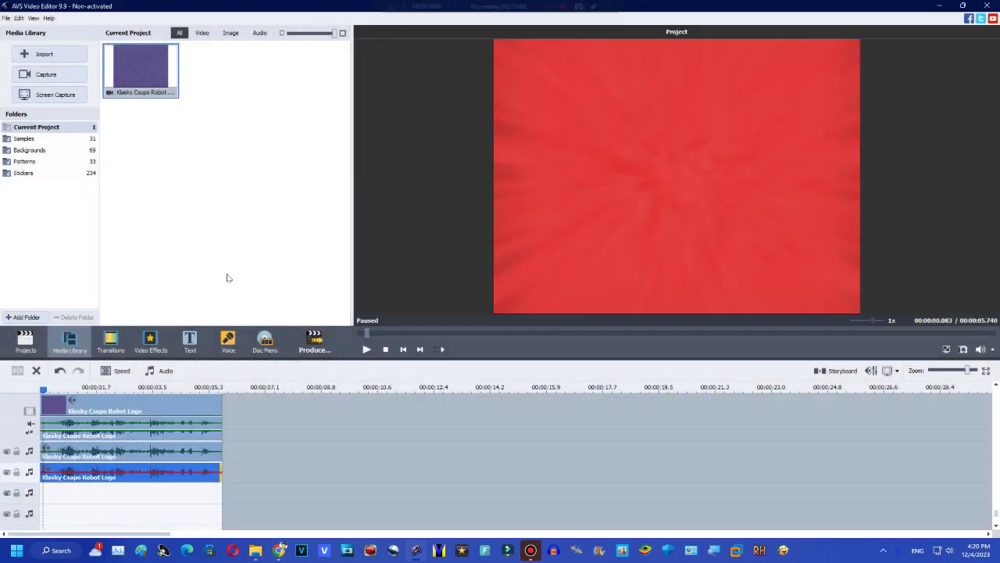
- Add a copy of the logo clip to the empty voice line and apply Pitch Shift at a rate of 238
{"action": "left_click_drag", "start_coordinate": [139, 75], "coordinate": [107, 511]}
{"action": "right_click", "coordinate": [125, 505]}
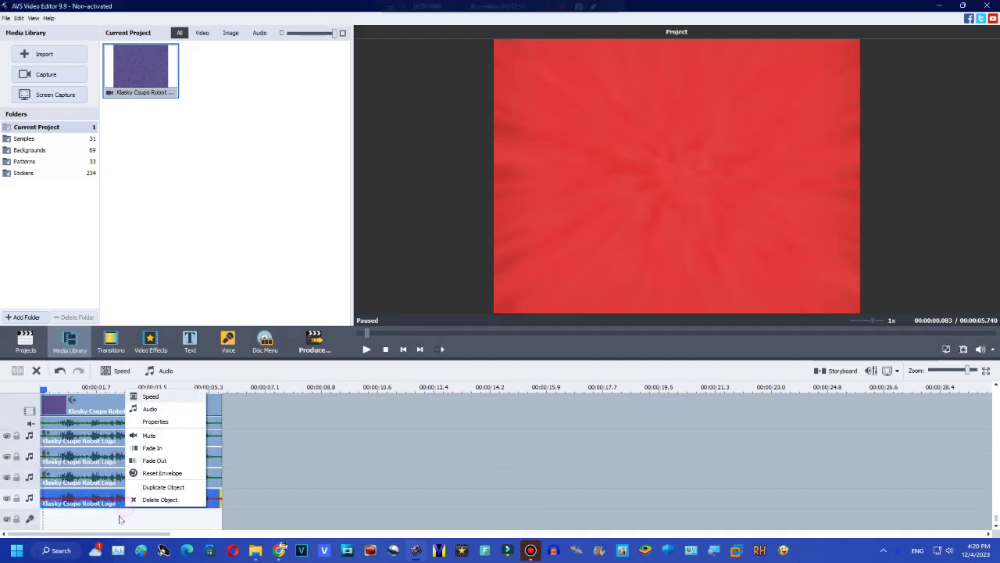
{"action": "right_click", "coordinate": [118, 519]}
{"action": "left_click", "coordinate": [122, 513]}
{"action": "left_click", "coordinate": [119, 514]}
{"action": "left_click", "coordinate": [163, 369]}
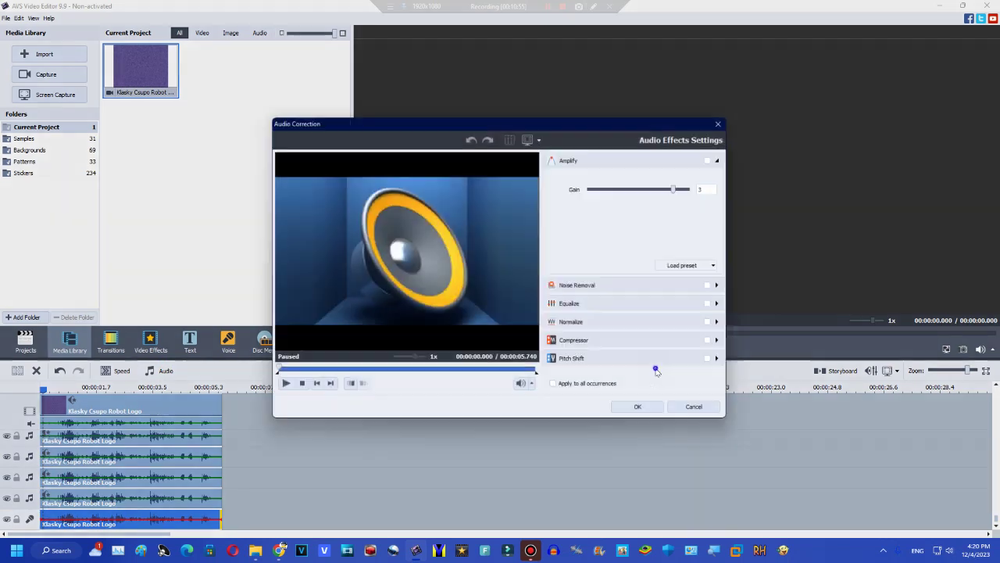
{"action": "left_click", "coordinate": [653, 359]}
{"action": "left_click_drag", "start_coordinate": [650, 284], "coordinate": [632, 289]}
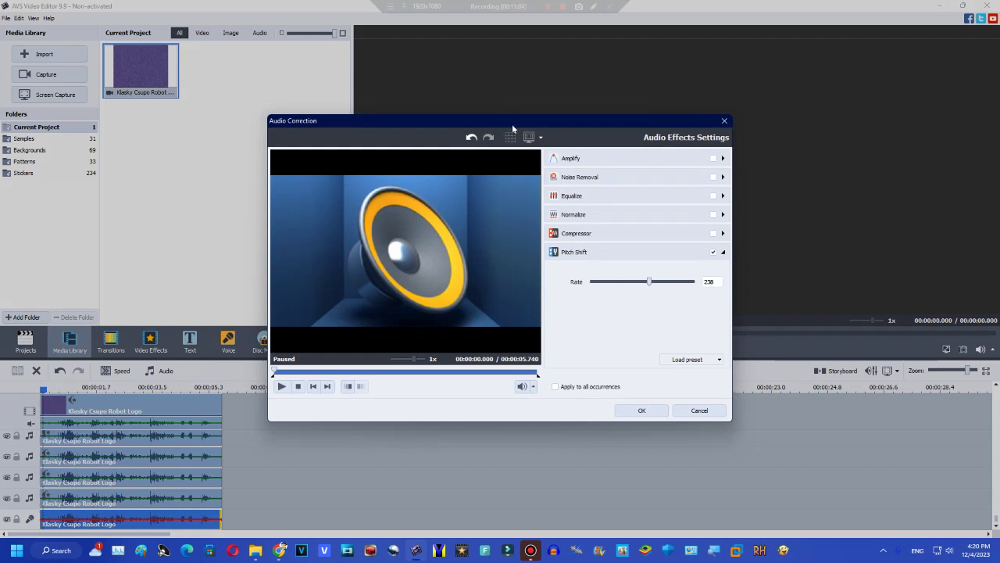
{"action": "left_click", "coordinate": [639, 411]}
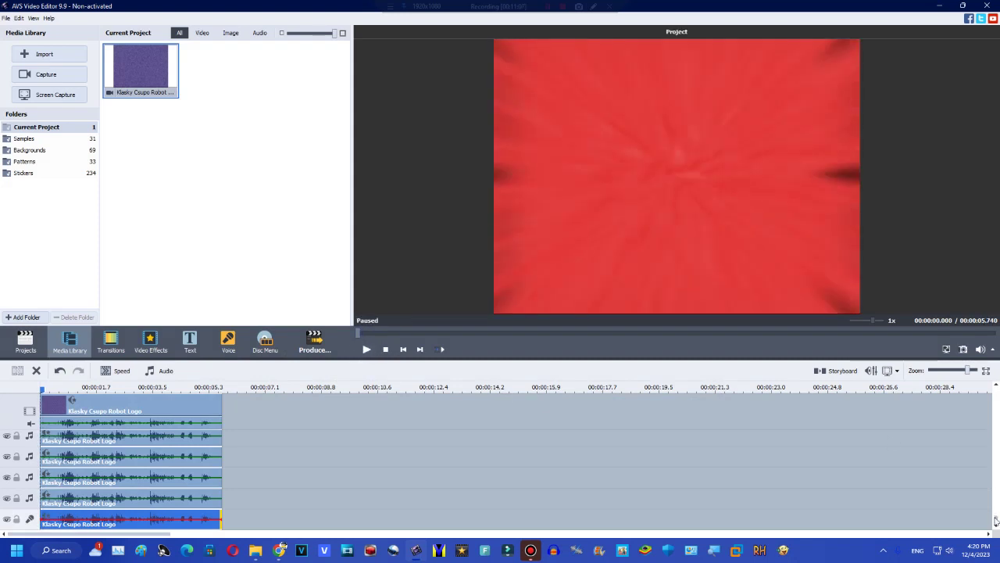
- Preview several moments of the project in the export wizard with MP4 file output, and close it without creating the movie
{"action": "left_click_drag", "start_coordinate": [996, 522], "coordinate": [982, 302]}
{"action": "left_click", "coordinate": [948, 371]}
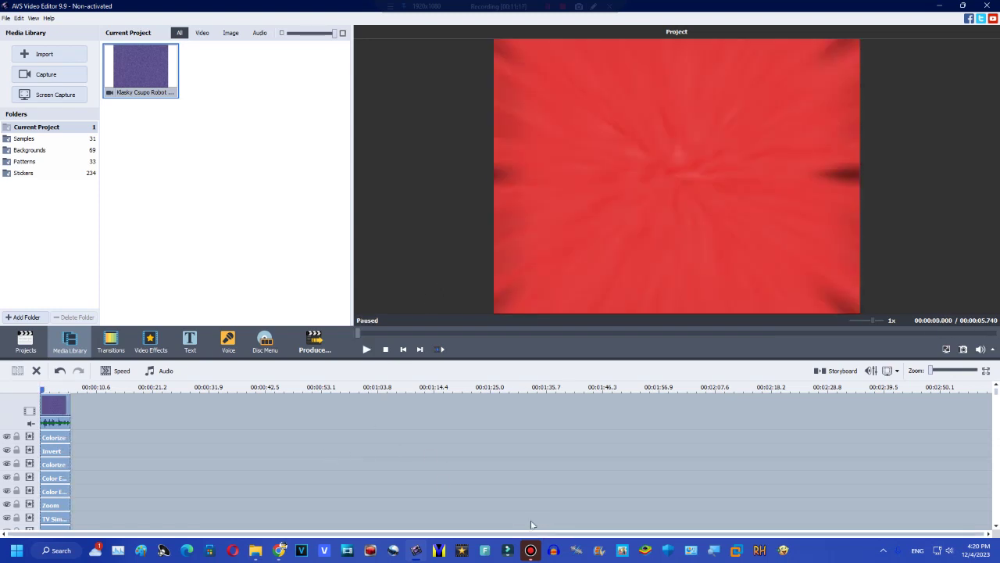
{"action": "left_click", "coordinate": [319, 342]}
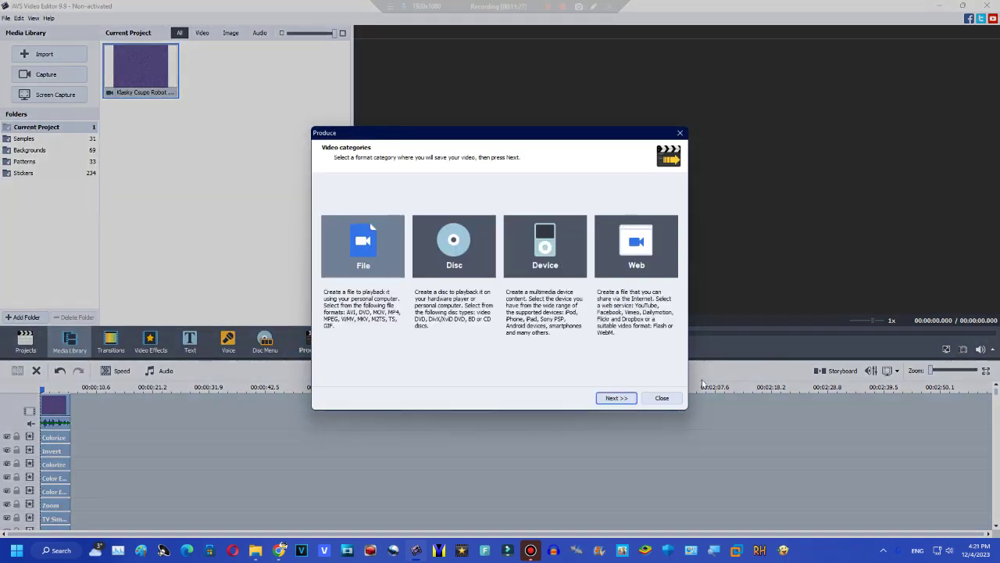
{"action": "left_click", "coordinate": [614, 399]}
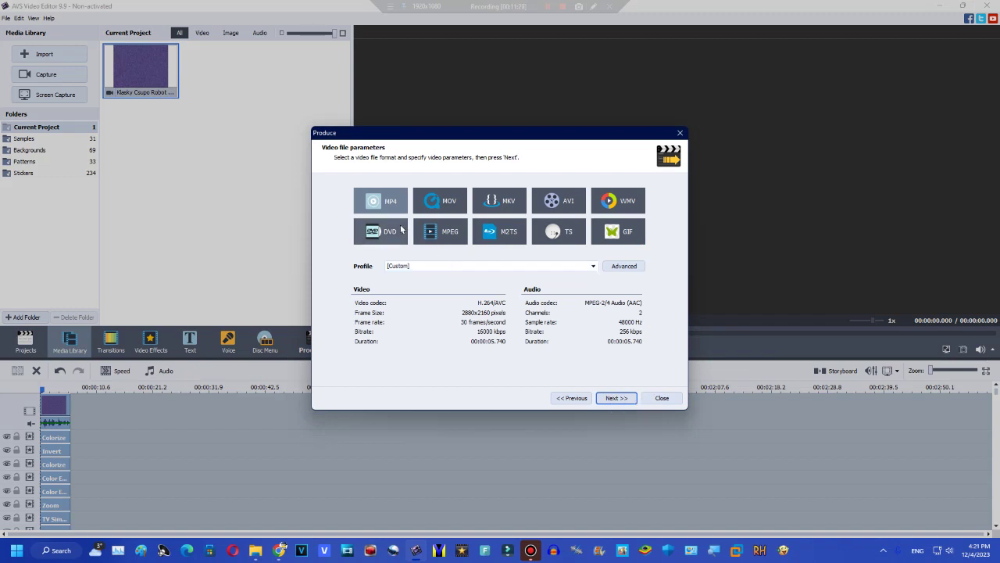
{"action": "left_click", "coordinate": [614, 397]}
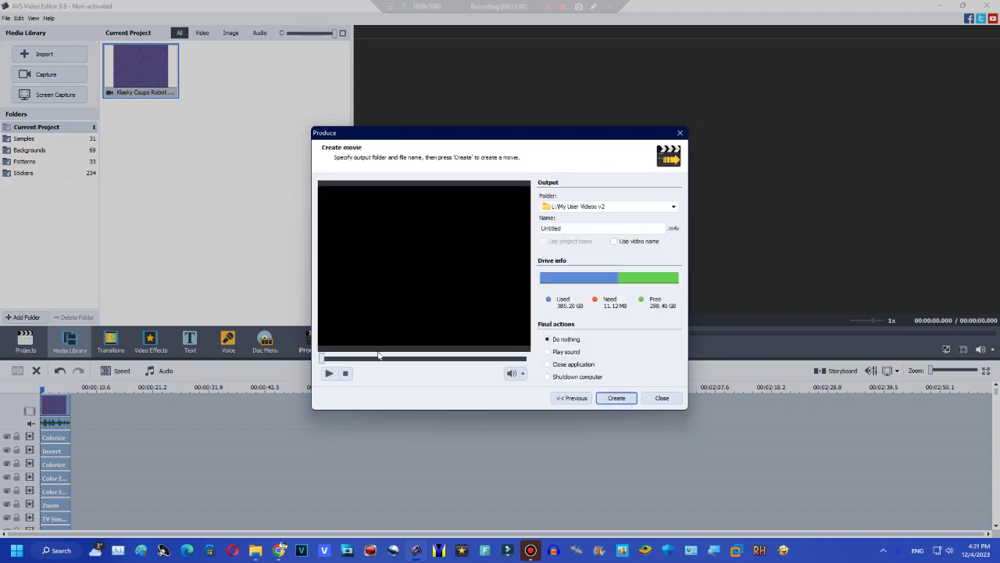
{"action": "left_click_drag", "start_coordinate": [378, 355], "coordinate": [393, 354]}
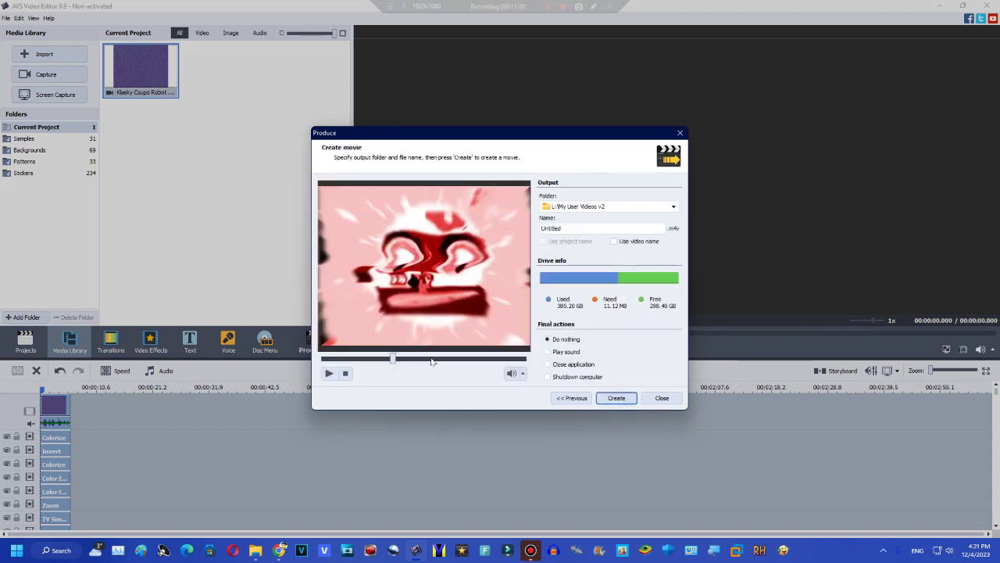
{"action": "left_click", "coordinate": [571, 398]}
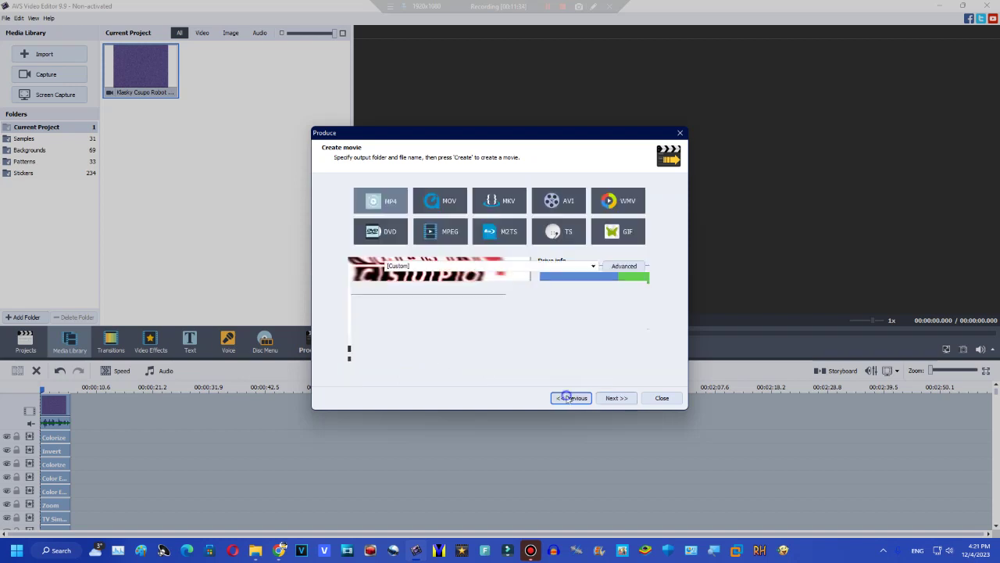
{"action": "left_click", "coordinate": [614, 398]}
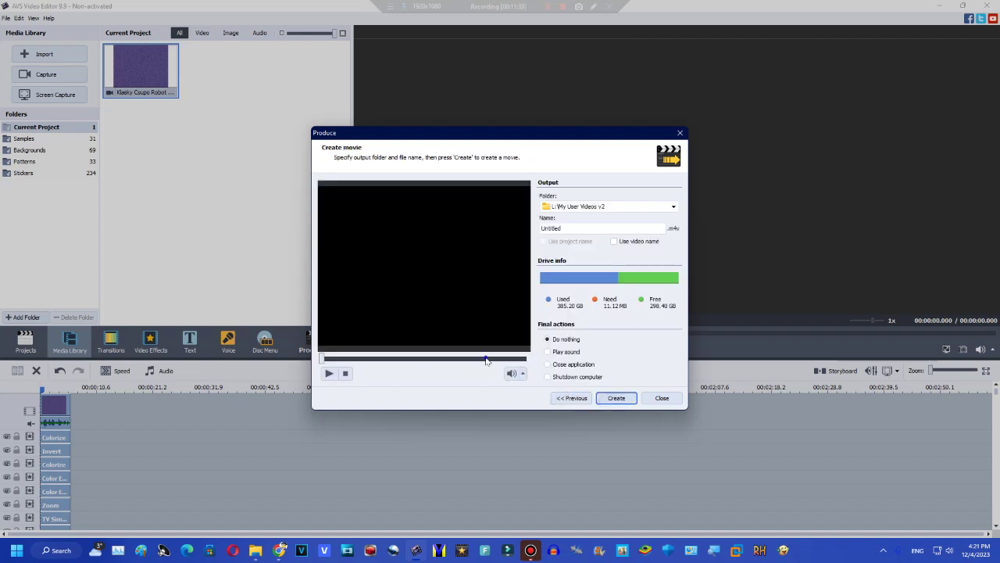
{"action": "left_click_drag", "start_coordinate": [486, 359], "coordinate": [453, 358]}
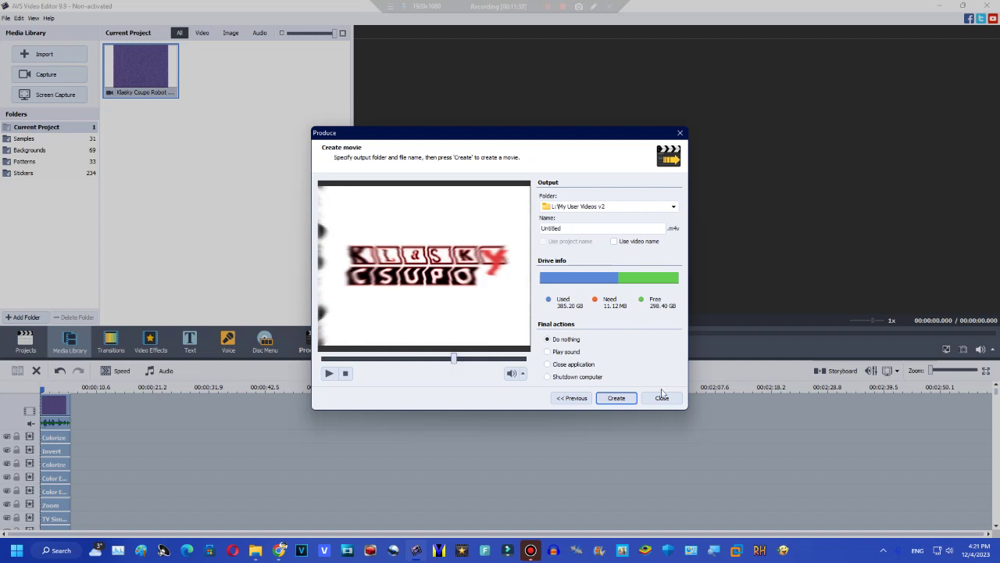
{"action": "left_click", "coordinate": [661, 397]}
- Adjust the Center X value of the Zoom effect on the line below the last Sphere effects
{"action": "scroll", "coordinate": [995, 522], "scroll_direction": "down", "scroll_amount": 5}
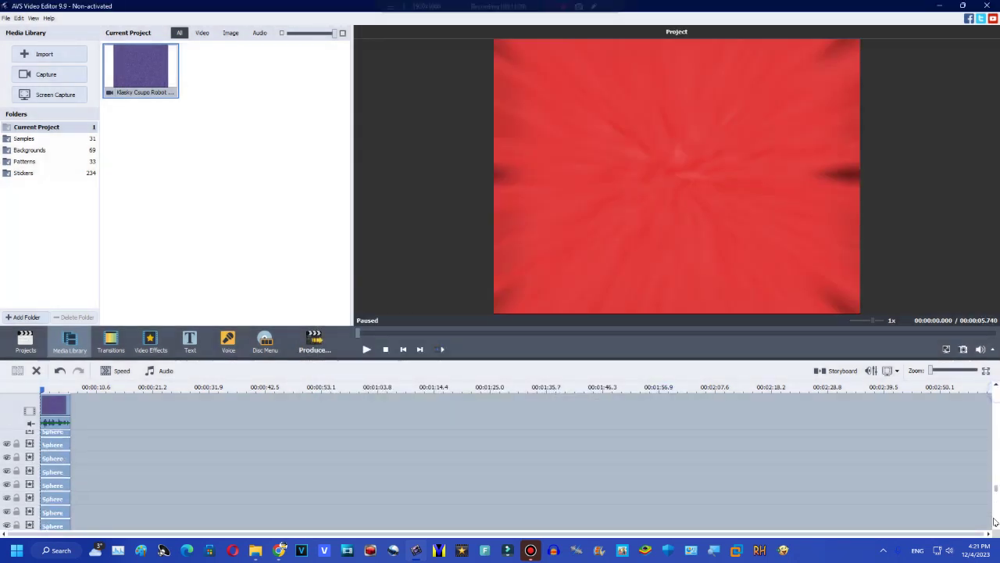
{"action": "left_click_drag", "start_coordinate": [995, 522], "coordinate": [991, 544]}
{"action": "scroll", "coordinate": [55, 490], "scroll_direction": "up", "scroll_amount": 5}
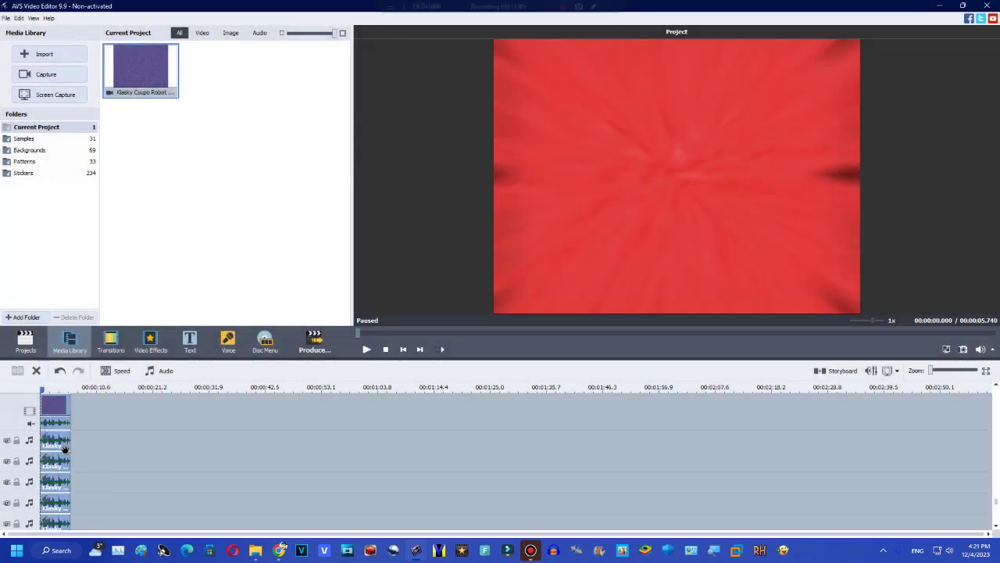
{"action": "scroll", "coordinate": [63, 453], "scroll_direction": "down", "scroll_amount": 5}
{"action": "left_click", "coordinate": [52, 476]}
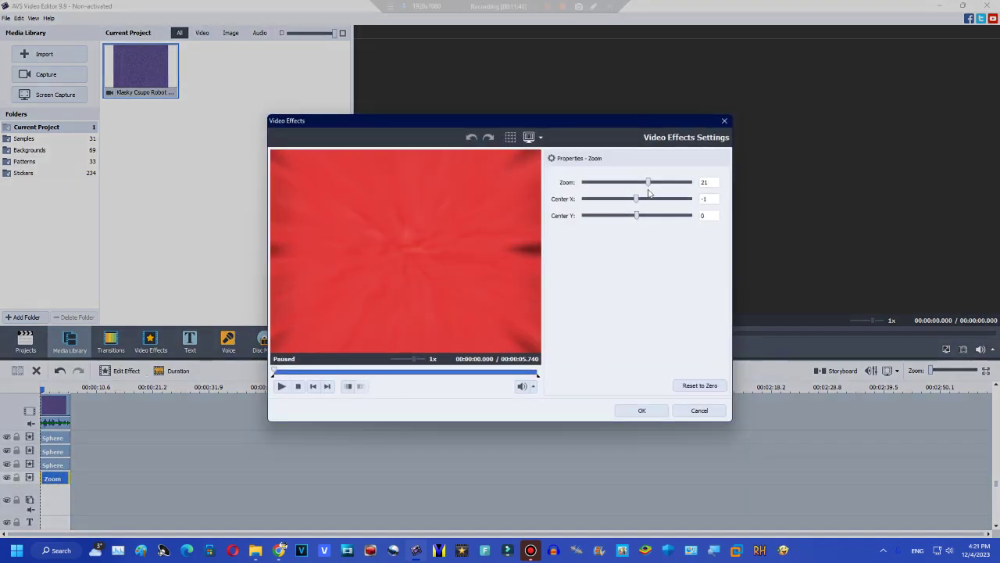
{"action": "left_click", "coordinate": [637, 198]}
{"action": "left_click", "coordinate": [632, 414]}
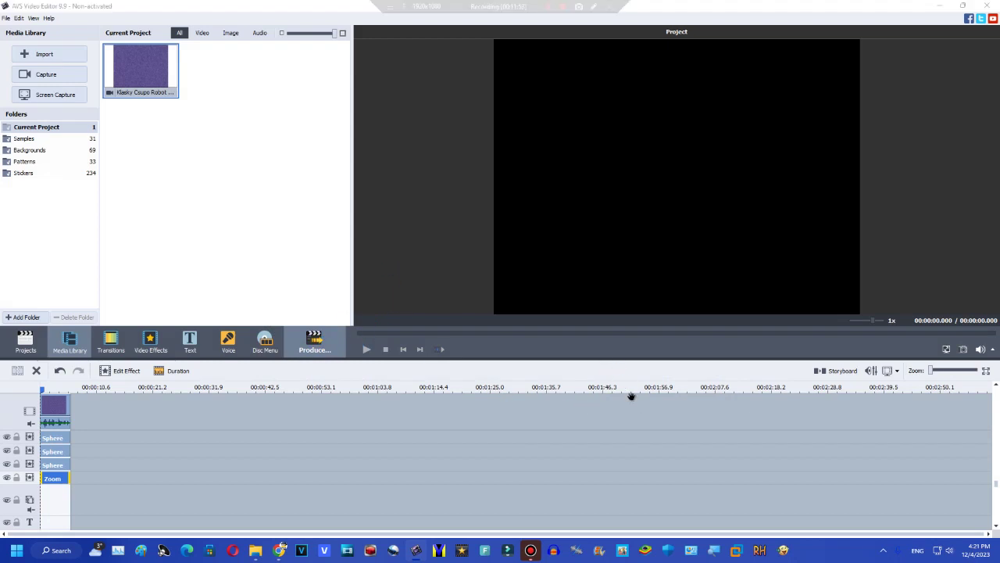
- Check the adjusted project in the export preview and return to the output format selection
{"action": "left_click", "coordinate": [608, 399]}
{"action": "left_click", "coordinate": [609, 400]}
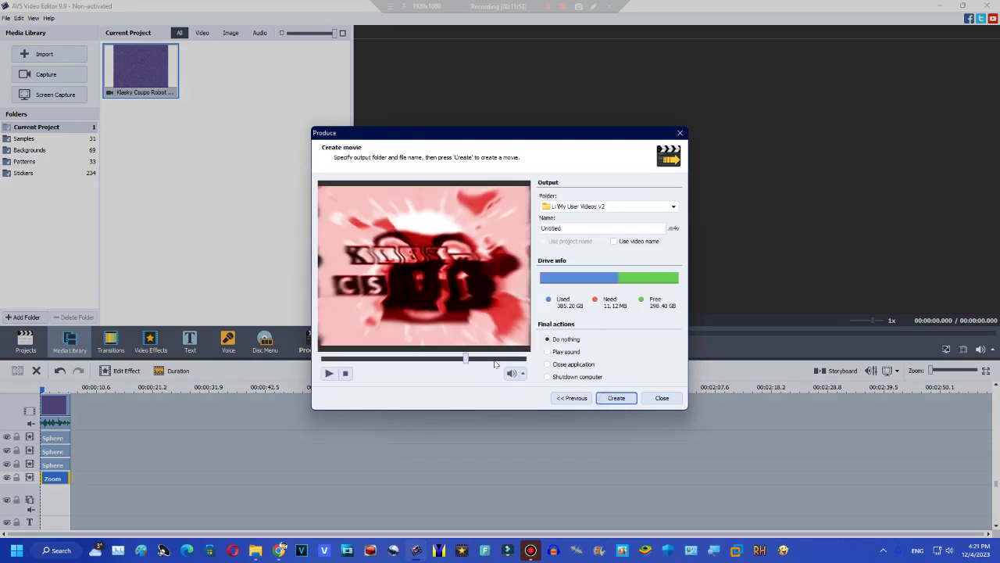
{"action": "left_click", "coordinate": [571, 397]}
- Choose WMV output with the profile "WMV - High Quality - (WMV 9, 480p, 1200 kbps; WMA, 96 kbps)"
{"action": "left_click", "coordinate": [386, 239]}
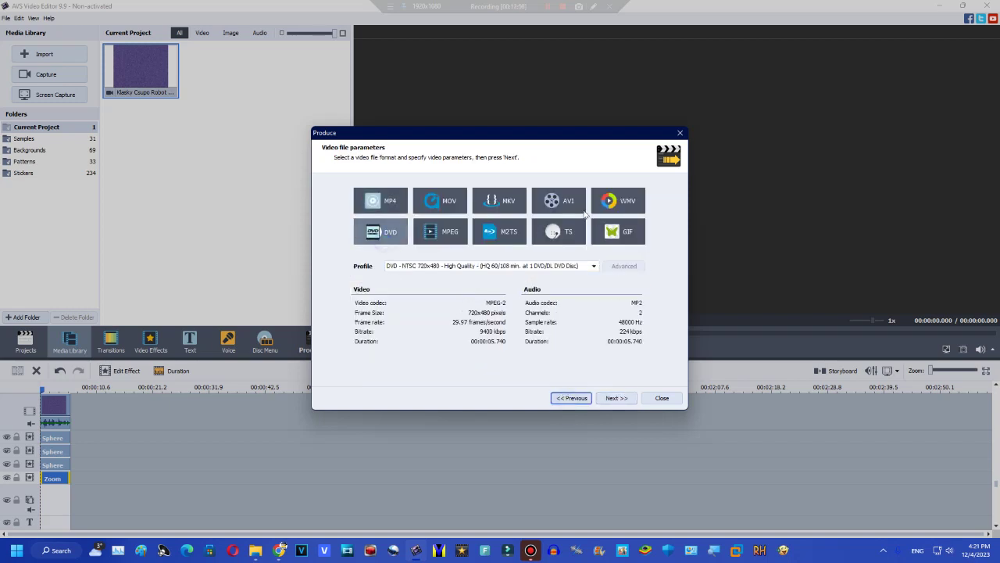
{"action": "left_click", "coordinate": [558, 201]}
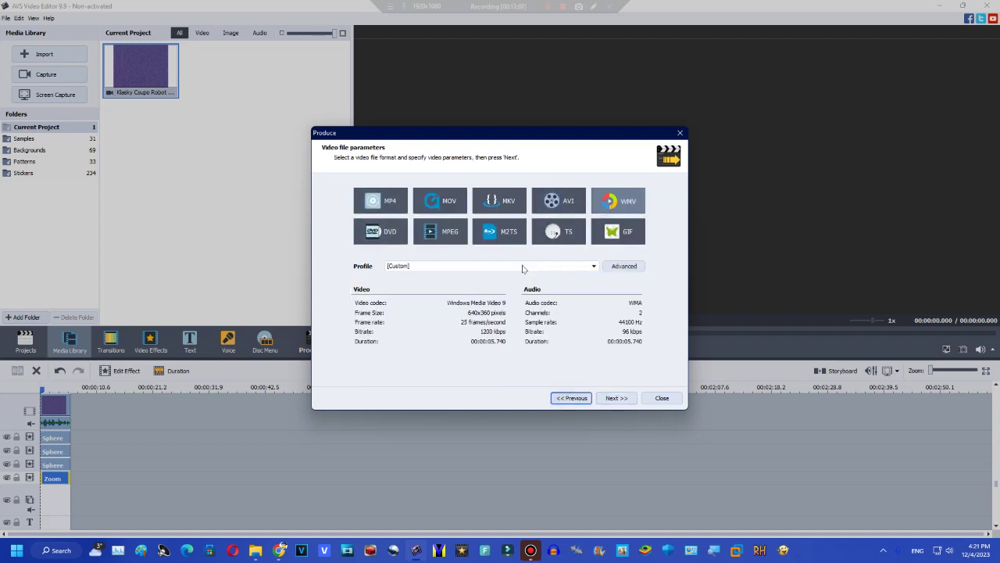
{"action": "left_click", "coordinate": [594, 265]}
{"action": "left_click", "coordinate": [473, 317]}
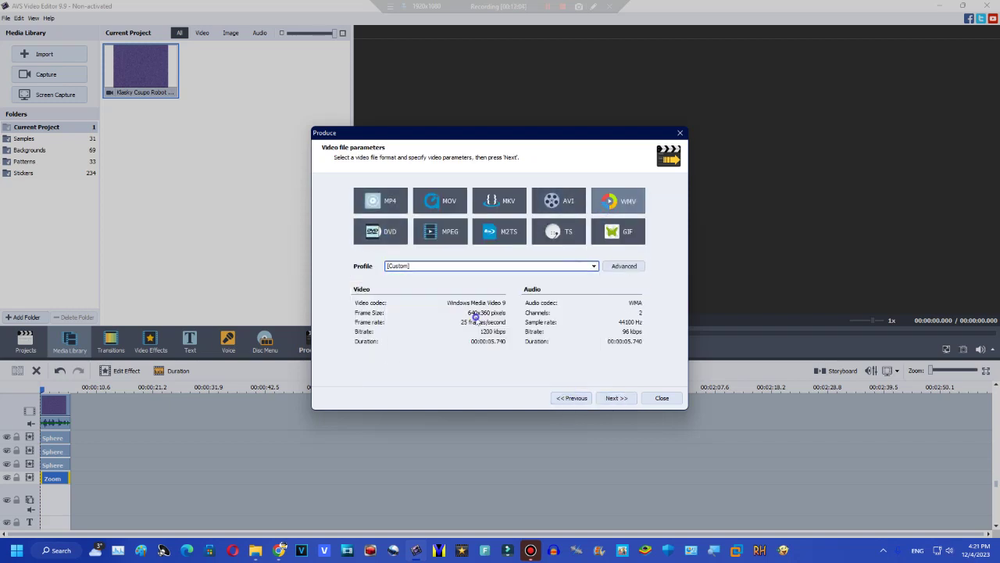
{"action": "key", "text": "Down"}
{"action": "key", "text": "Down"}
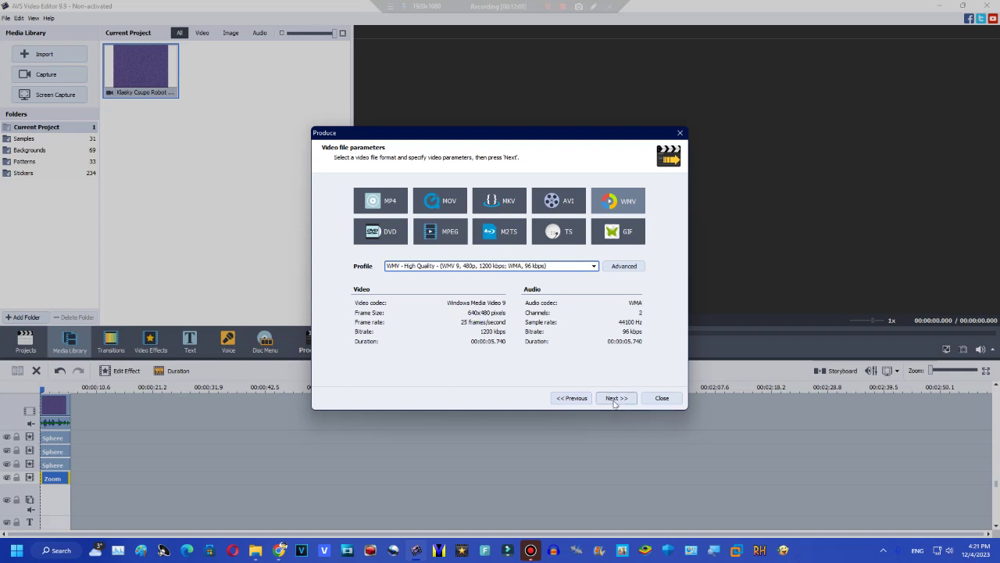
- Give the output file a name beginning with "G Major 39 on AV" and start creating the movie
{"action": "left_click", "coordinate": [616, 399]}
{"action": "double_click", "coordinate": [579, 227]}
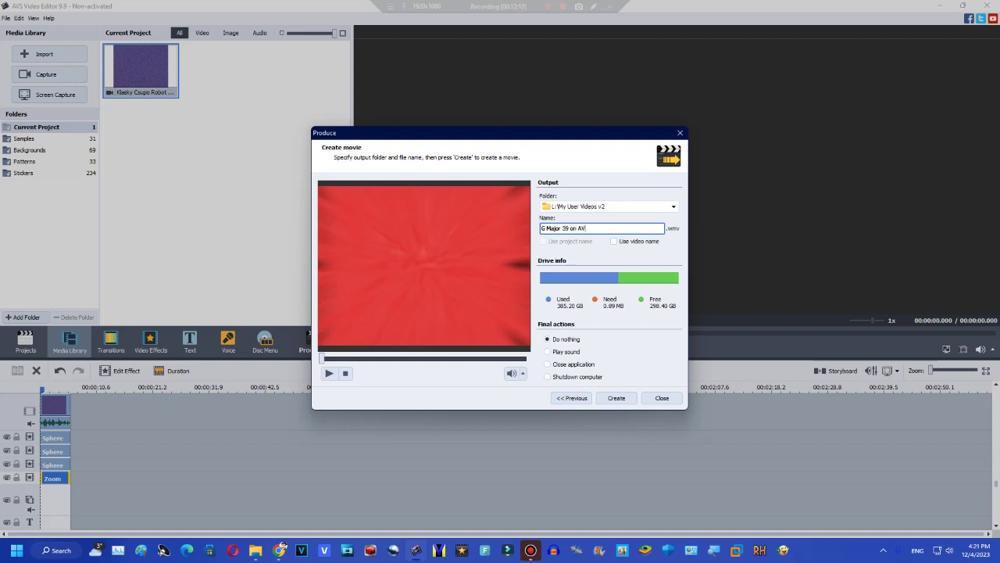
{"action": "left_click", "coordinate": [611, 398]}
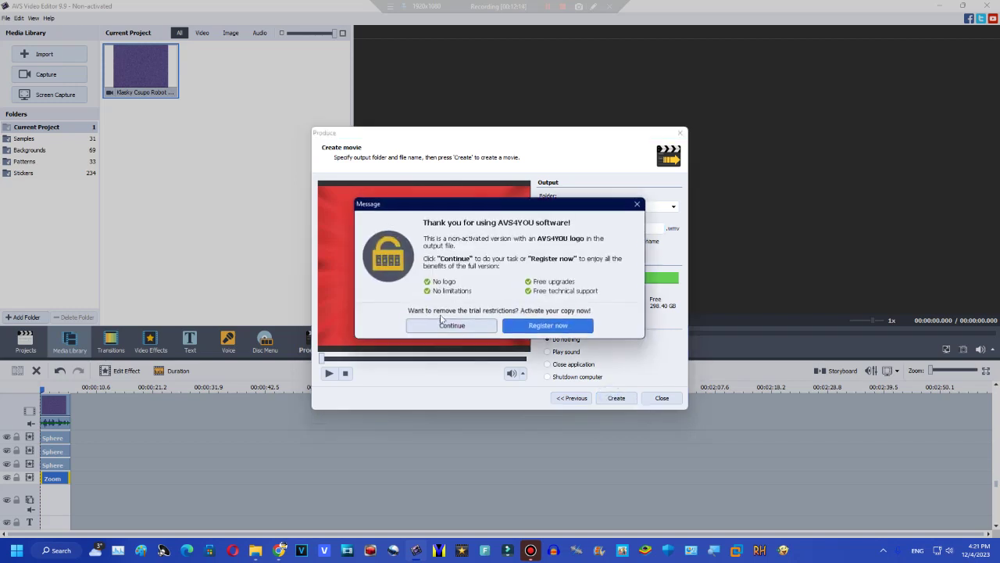